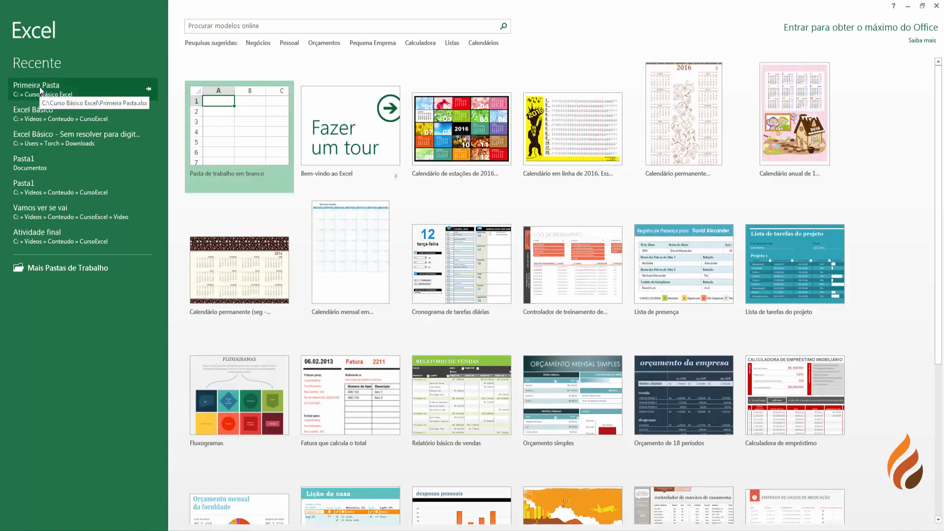
Step: Open the recent workbook Primeira Pasta and display its Folha de Pagamento sheet
left_click(39, 87)
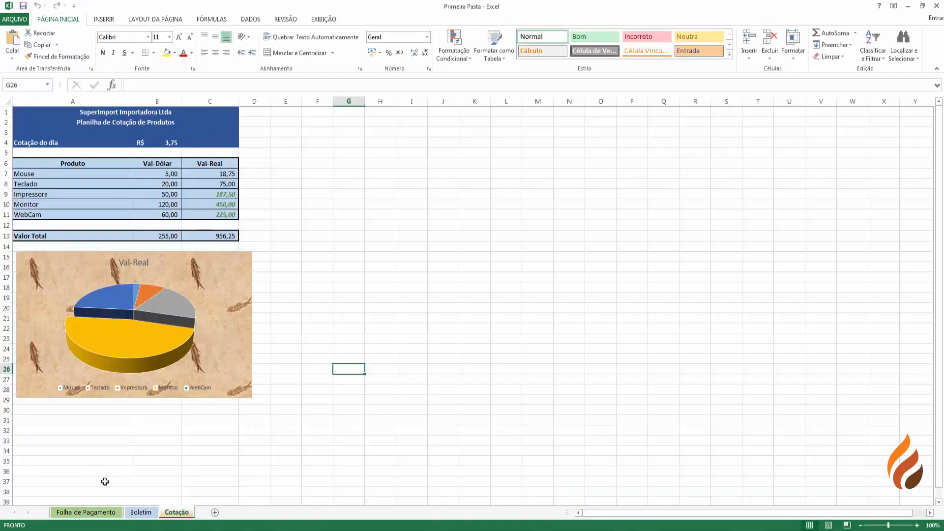
left_click(96, 513)
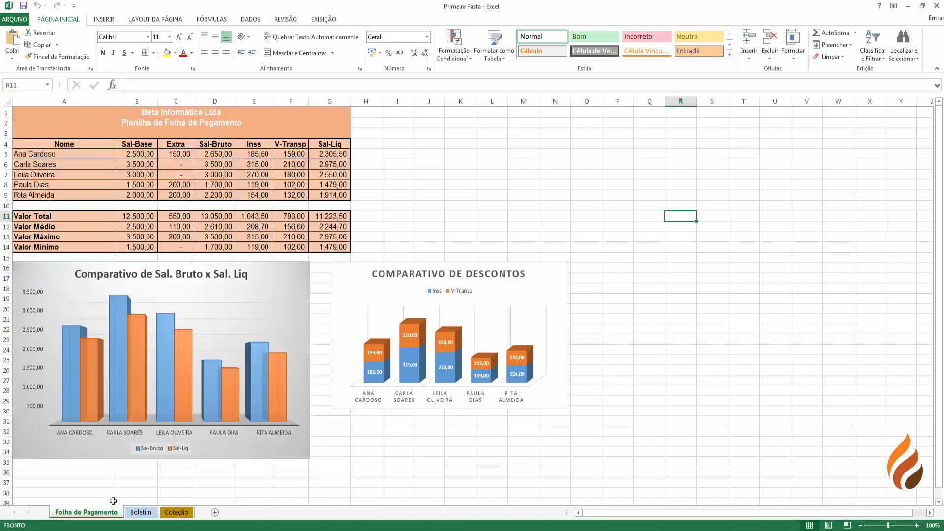
key("ctrl+Page_Down")
key("ctrl+Page_Down")
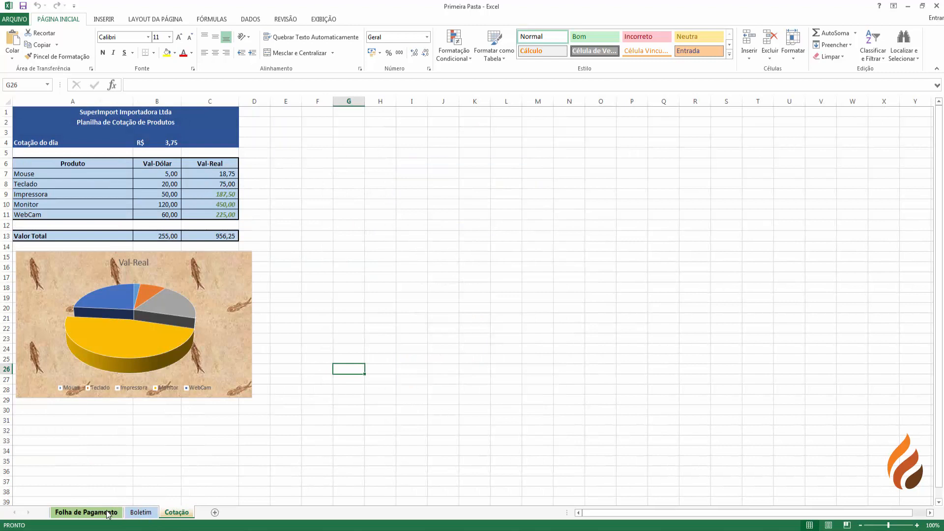
left_click(108, 513)
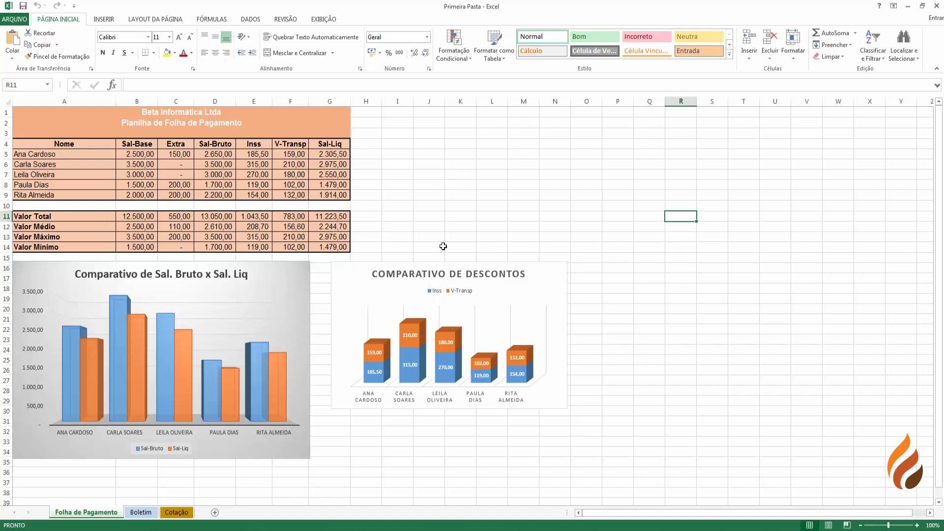
Step: Review the margin and orientation options for the payroll sheet and set its paper size to A4
left_click(165, 23)
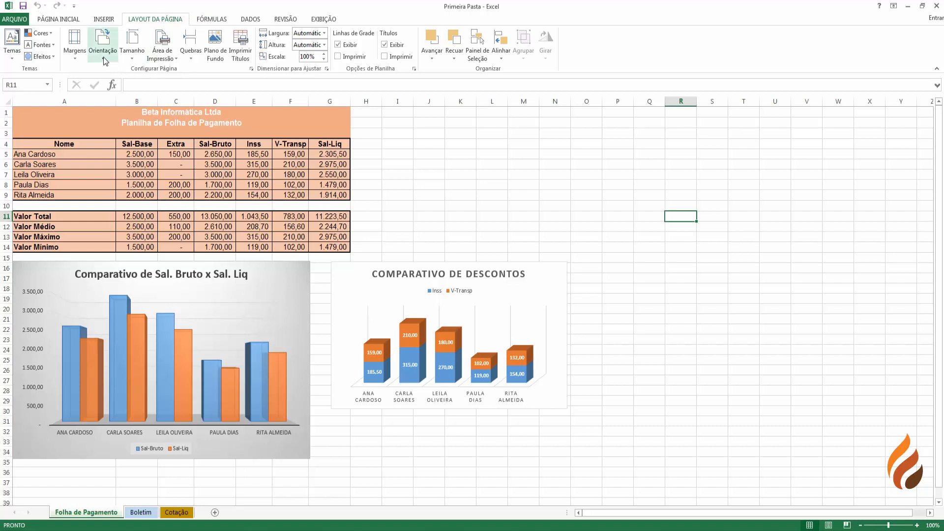
left_click(75, 54)
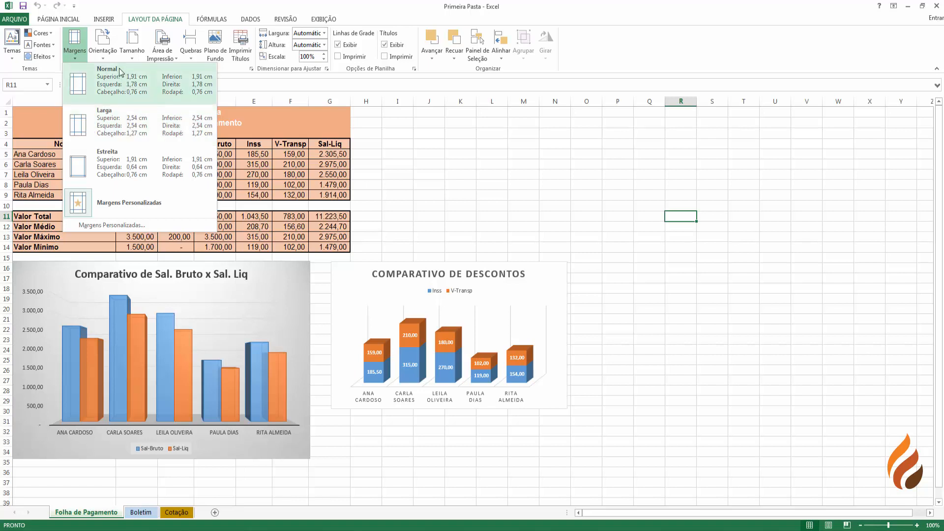
left_click(75, 42)
left_click(103, 52)
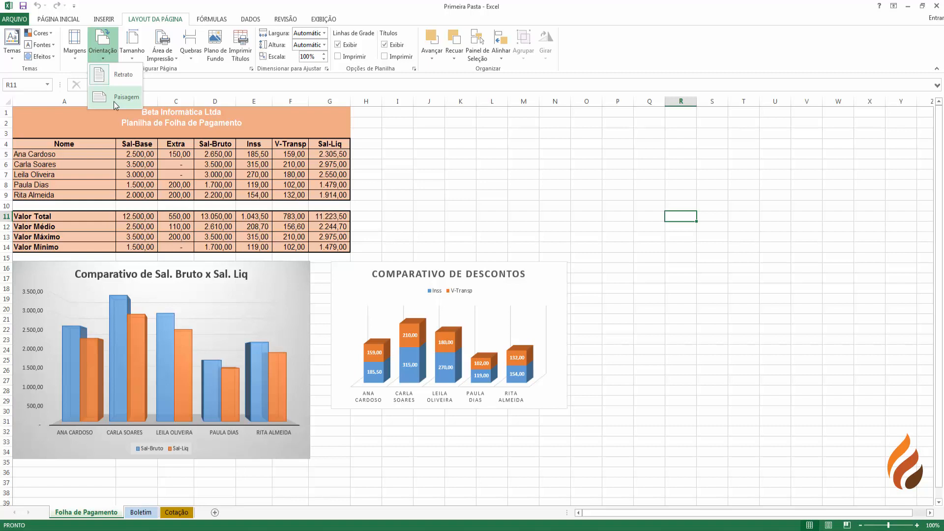
left_click(93, 182)
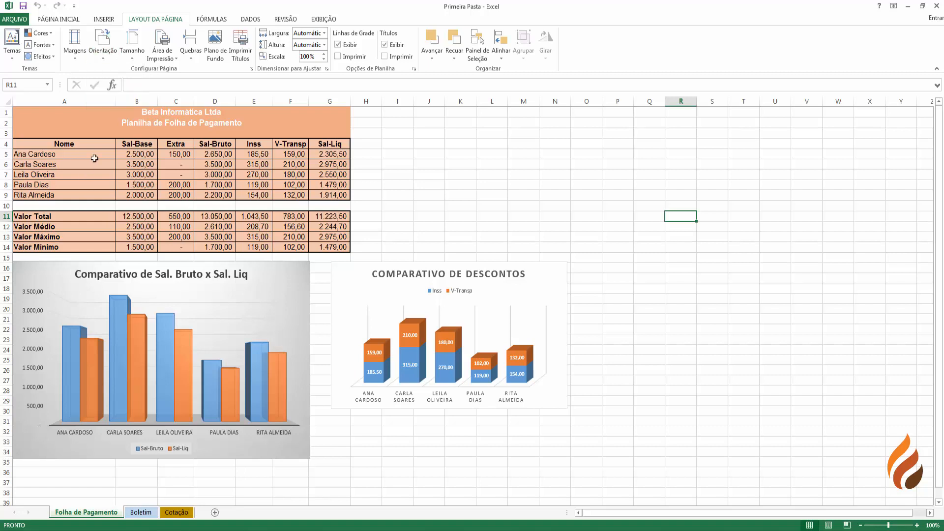
left_click(132, 58)
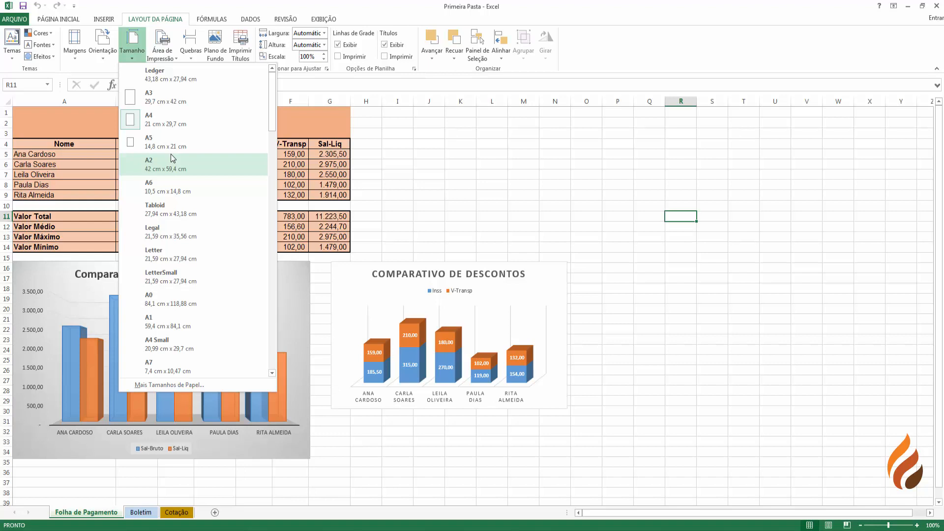
left_click(157, 127)
left_click(175, 59)
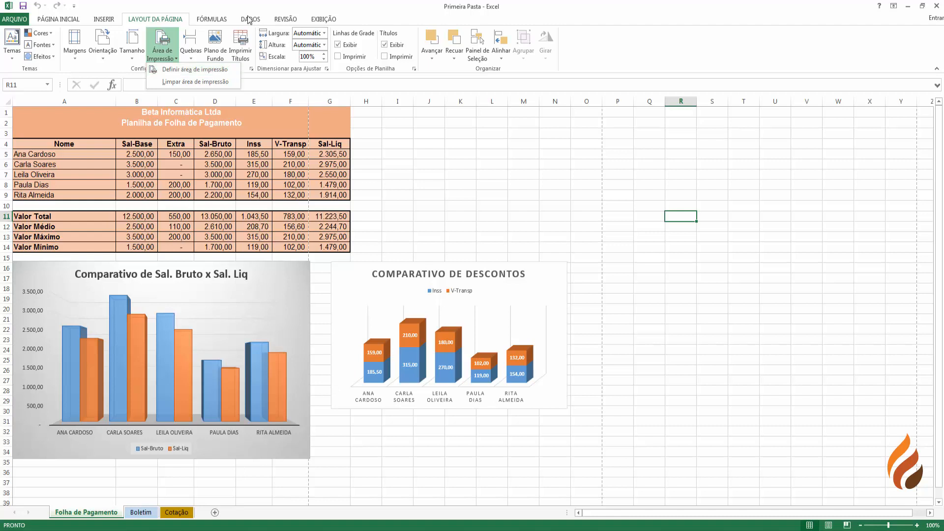
left_click(167, 4)
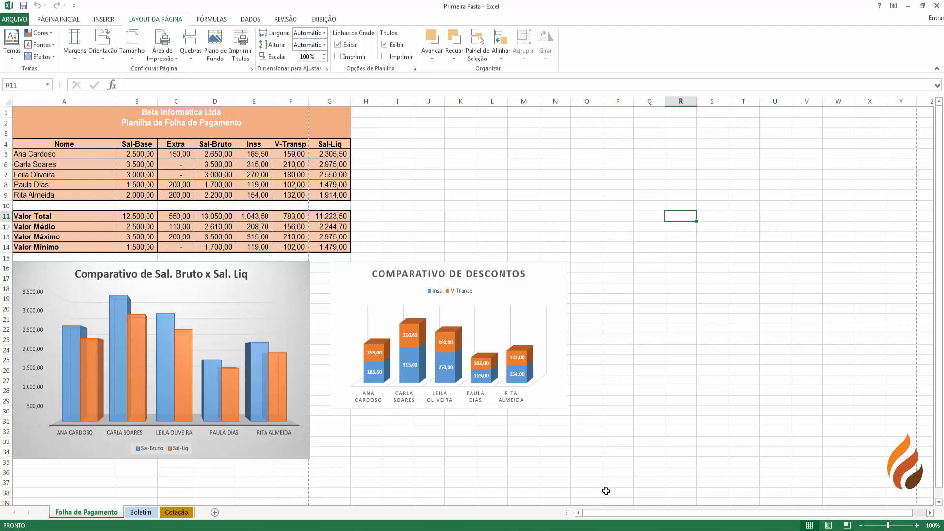
Step: Apply the Estreita (narrow) margin preset to the payroll sheet, keeping A4 as the paper size
left_click(75, 43)
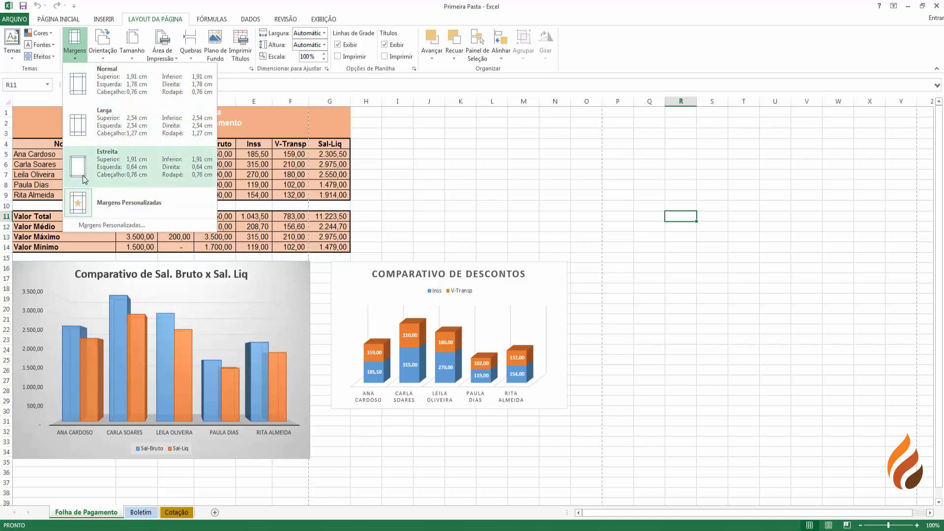
left_click(82, 176)
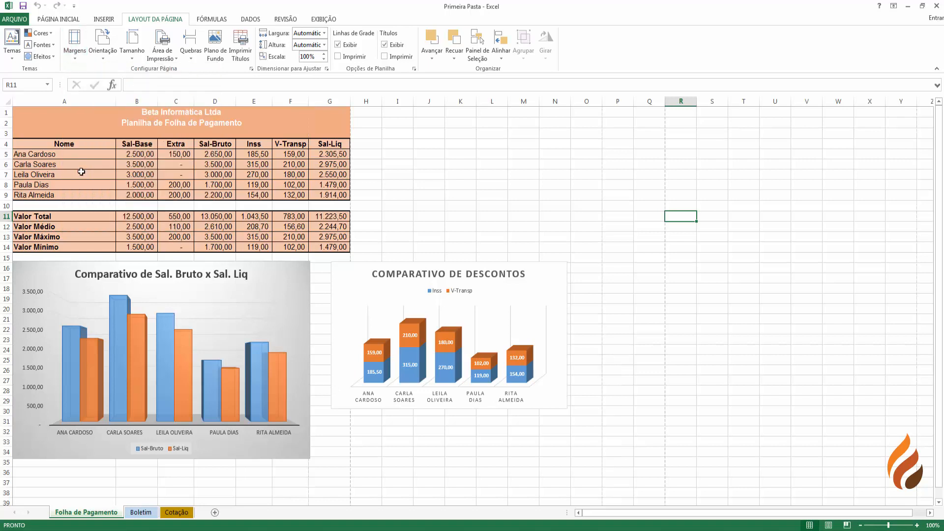
left_click(131, 51)
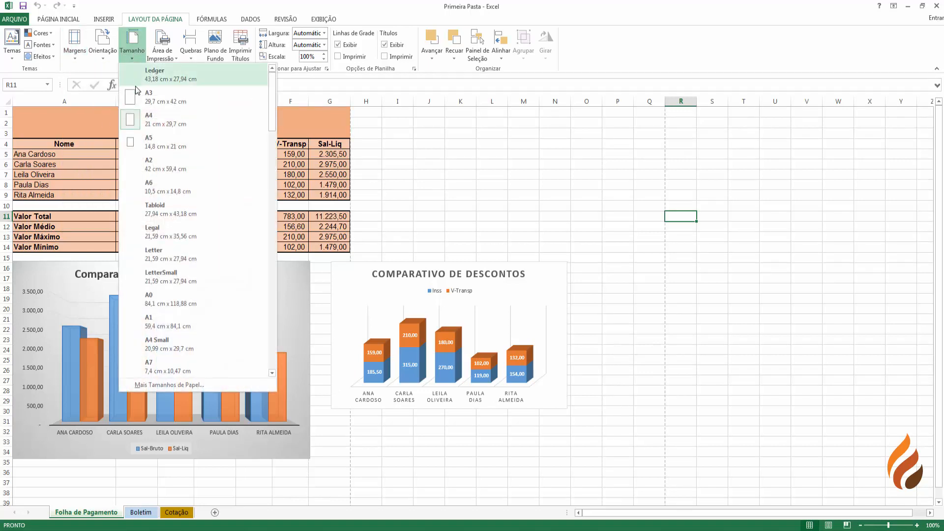
left_click(139, 118)
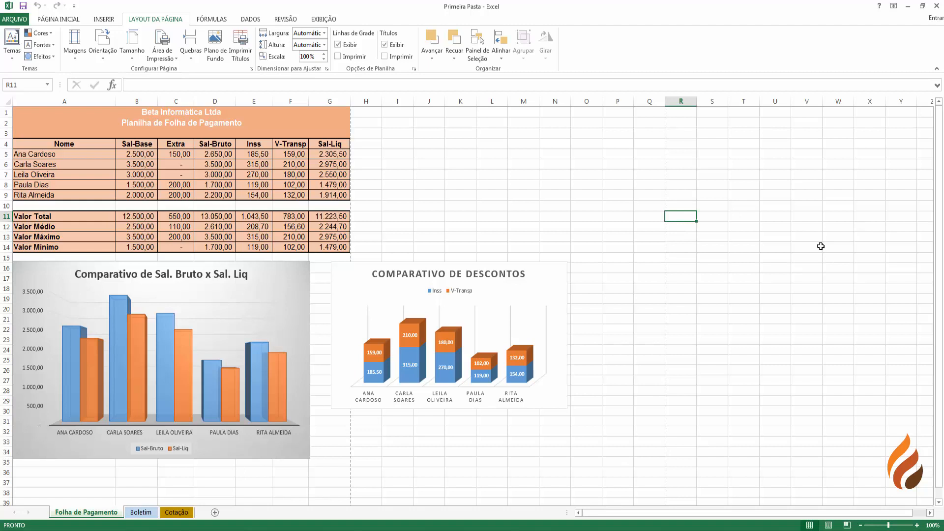
Step: Examine the dashed page-break lines to see how the payroll table and both charts fall on the pages
scroll(818, 251, "down", 4)
scroll(817, 251, "down", 5)
scroll(818, 251, "up", 6)
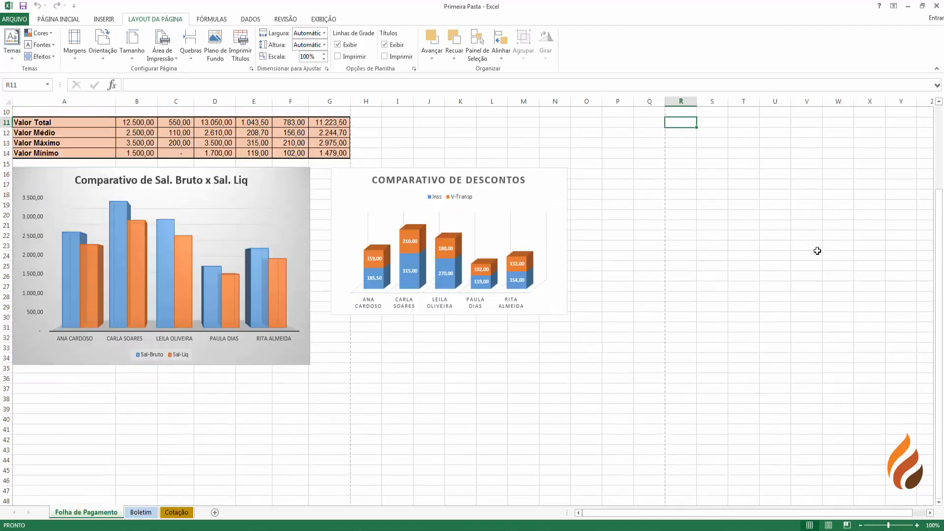
scroll(817, 251, "up", 3)
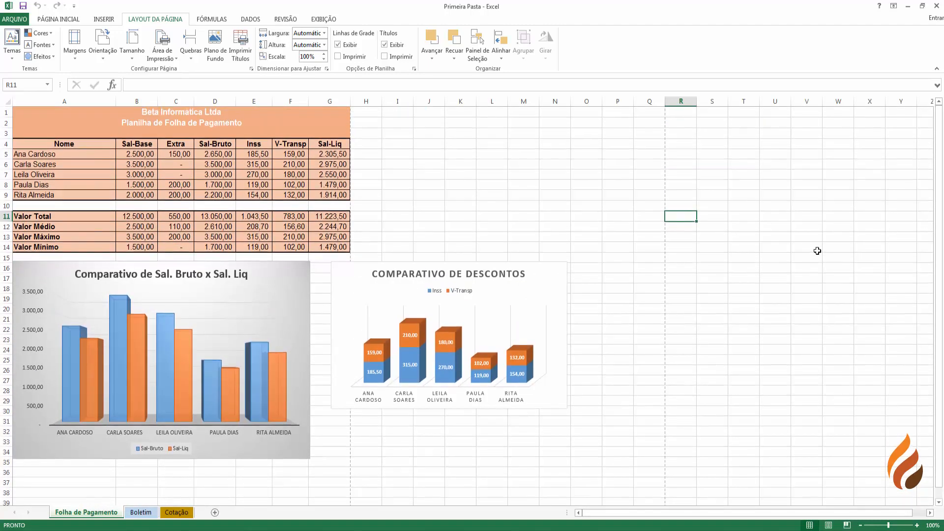
scroll(817, 251, "down", 4)
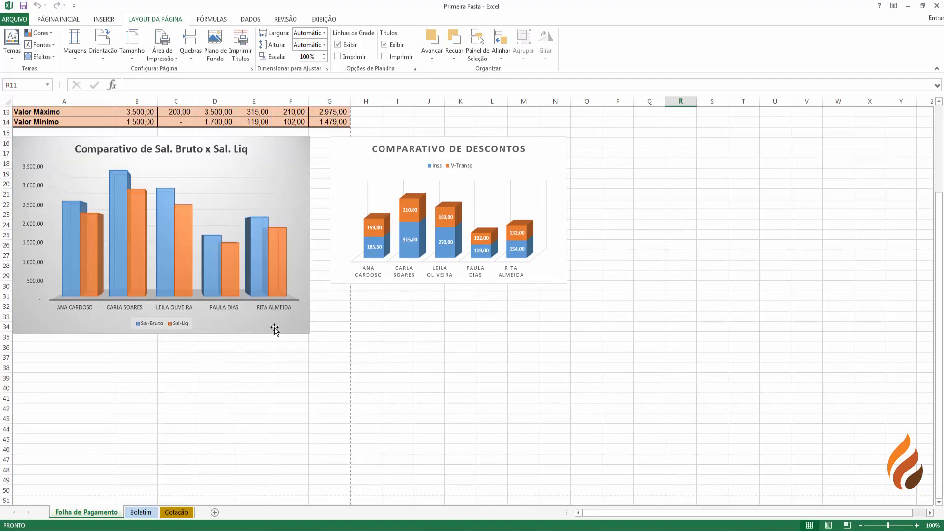
scroll(166, 426, "down", 2)
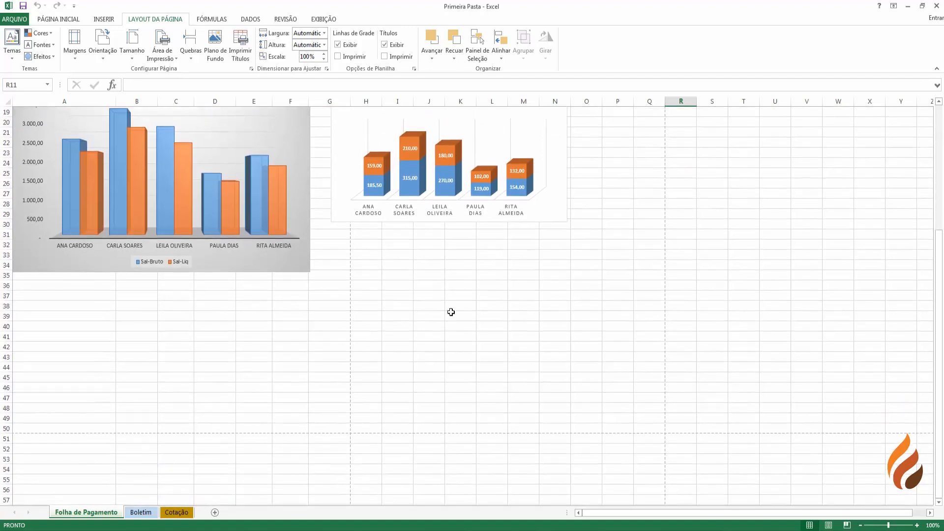
scroll(457, 307, "up", 6)
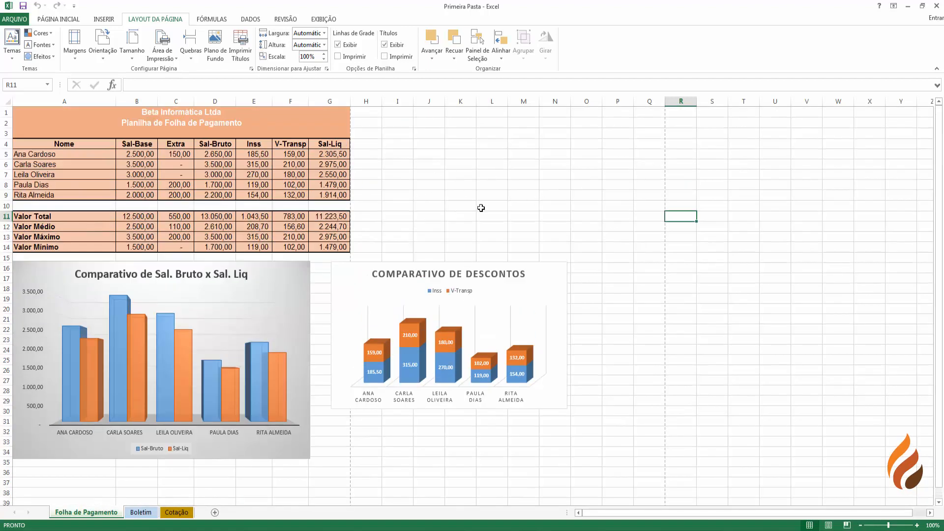
Step: Preview each page of the payroll sheet's printout and return to the worksheet
left_click(15, 19)
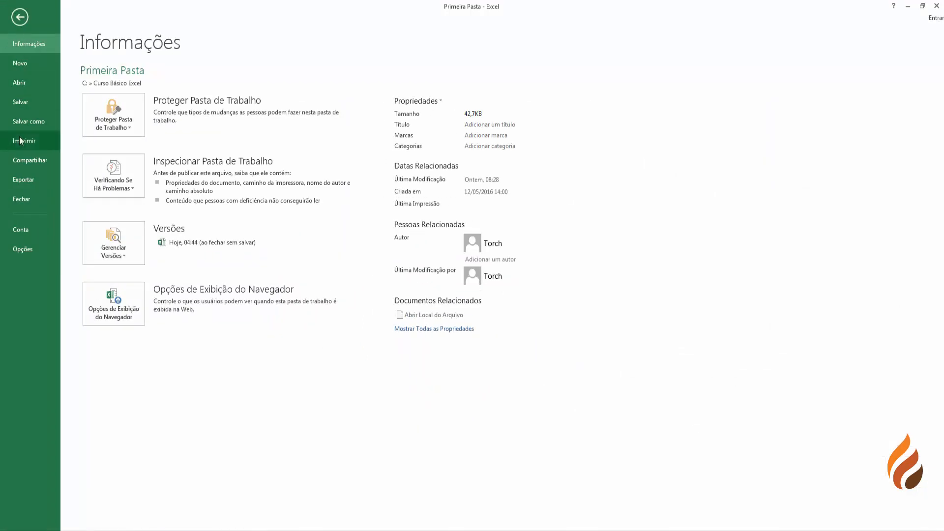
left_click(20, 146)
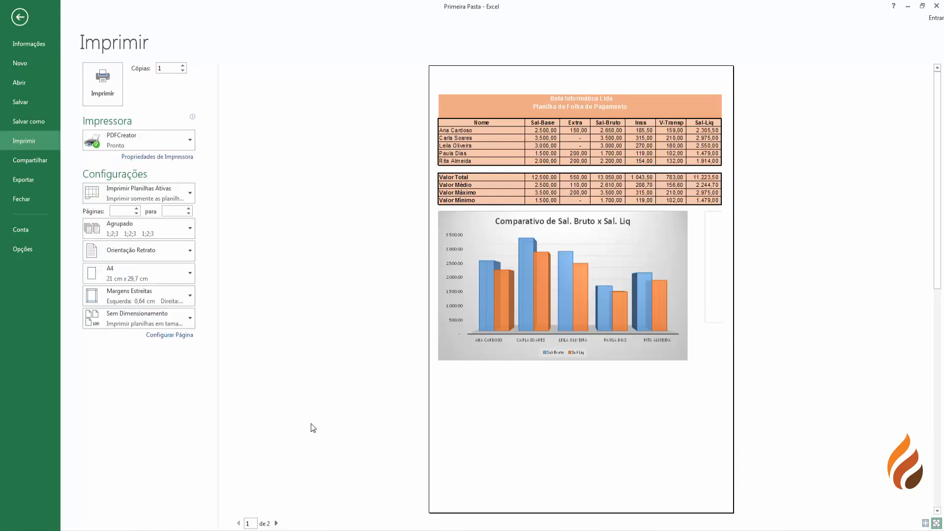
left_click(273, 523)
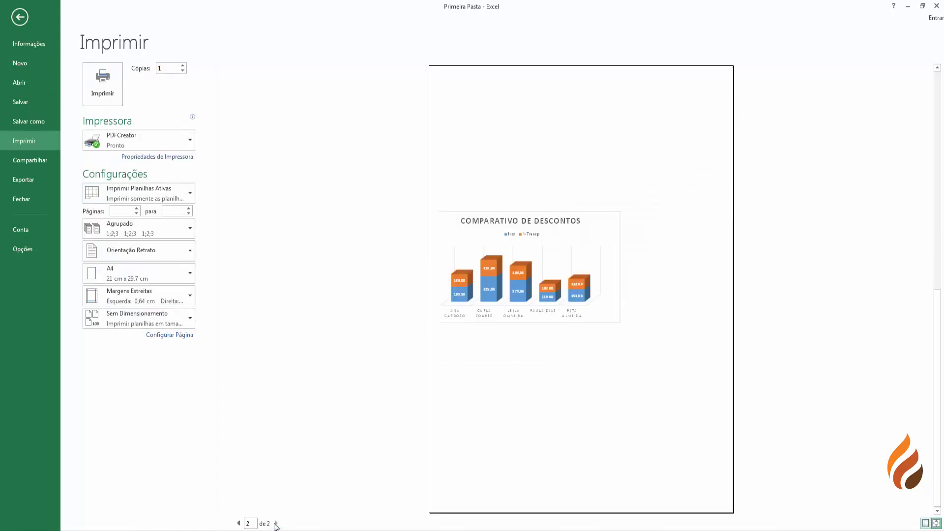
left_click(238, 523)
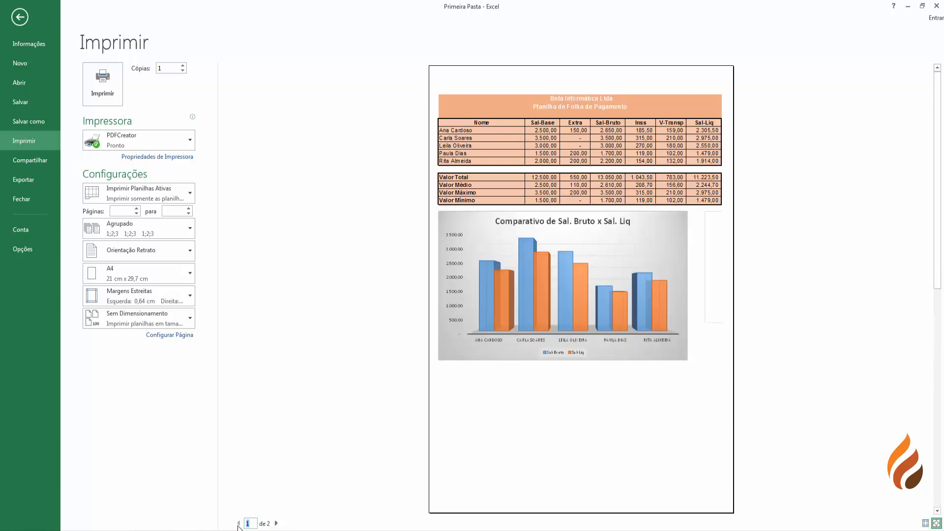
left_click(18, 18)
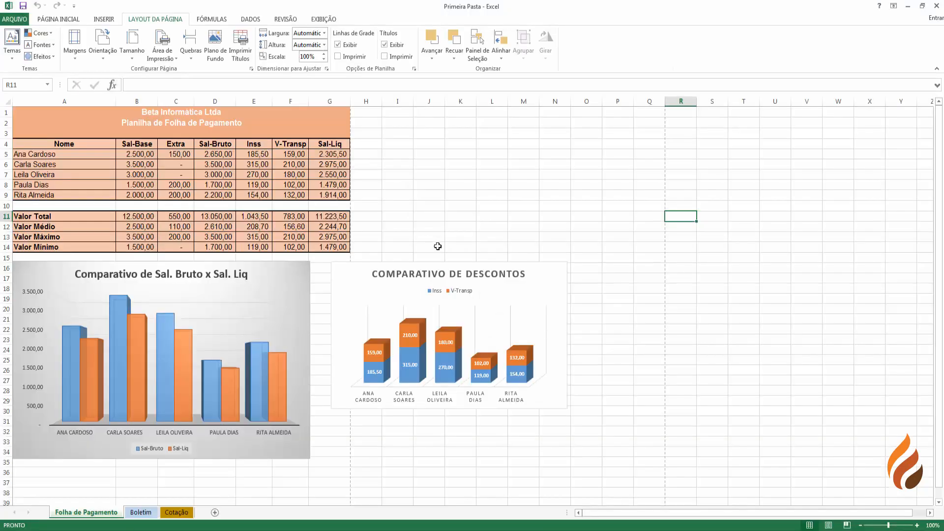
Step: Move the Comparativo de Descontos chart directly below the Comparativo de Sal. Bruto x Sal. Liq chart, starting around row 36
left_click(455, 272)
left_click_drag(353, 336, 463, 266)
left_click_drag(351, 278, 59, 394)
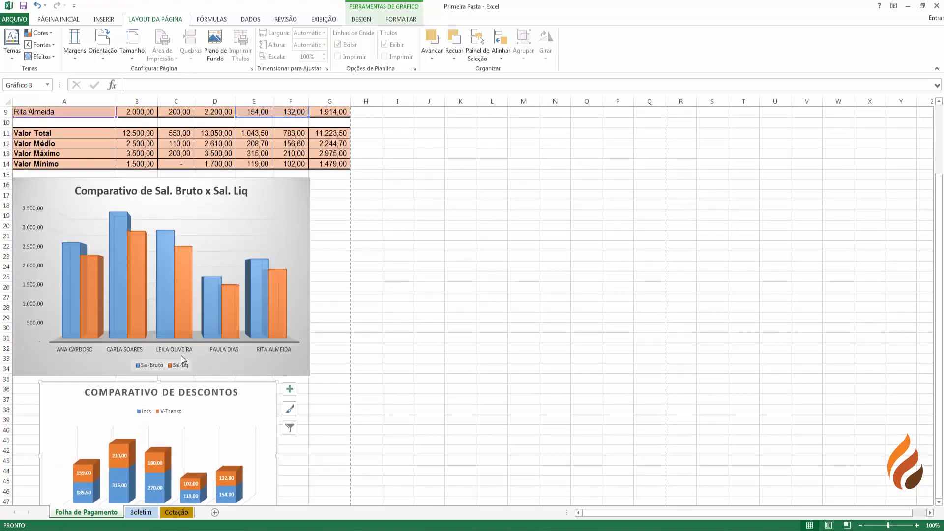
Step: Check the position of the table and both stacked charts against the first page's break lines
scroll(504, 308, "down", 4)
scroll(504, 308, "up", 7)
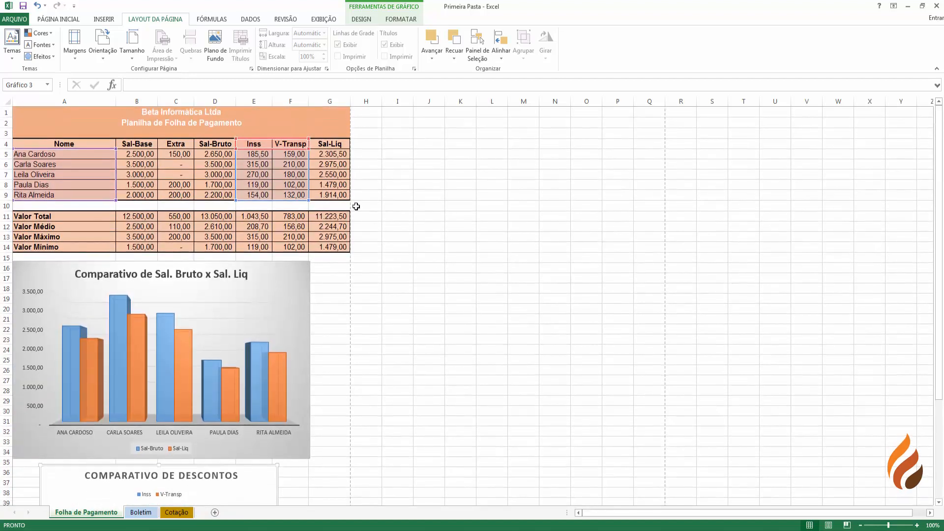
scroll(352, 249, "down", 12)
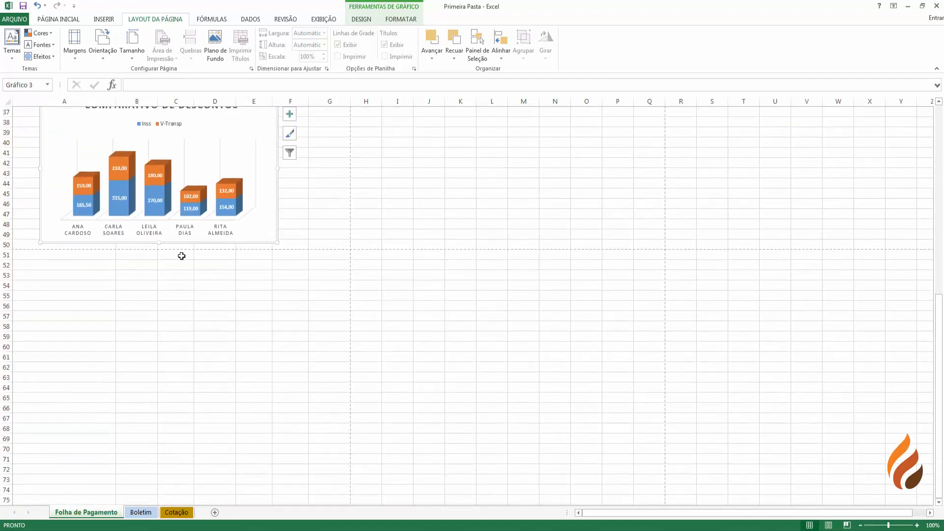
scroll(288, 182, "up", 7)
scroll(295, 183, "up", 4)
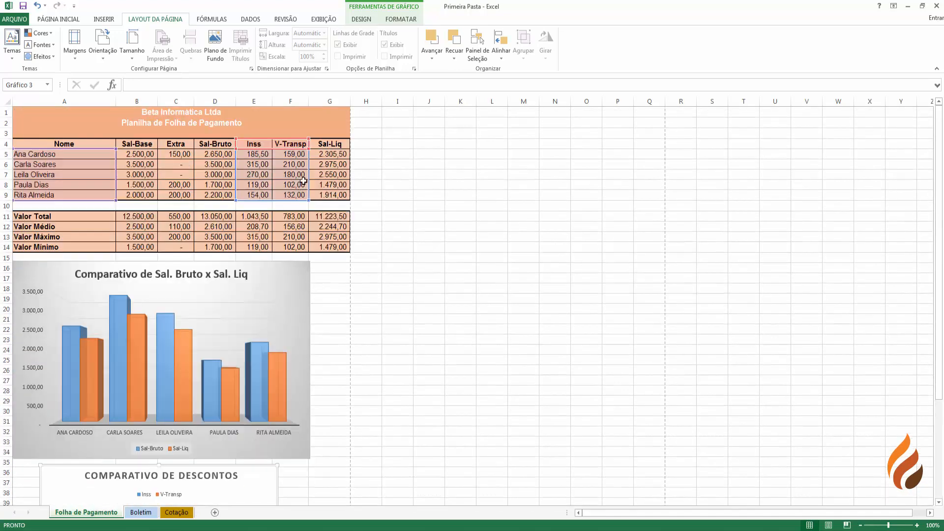
scroll(645, 249, "down", 11)
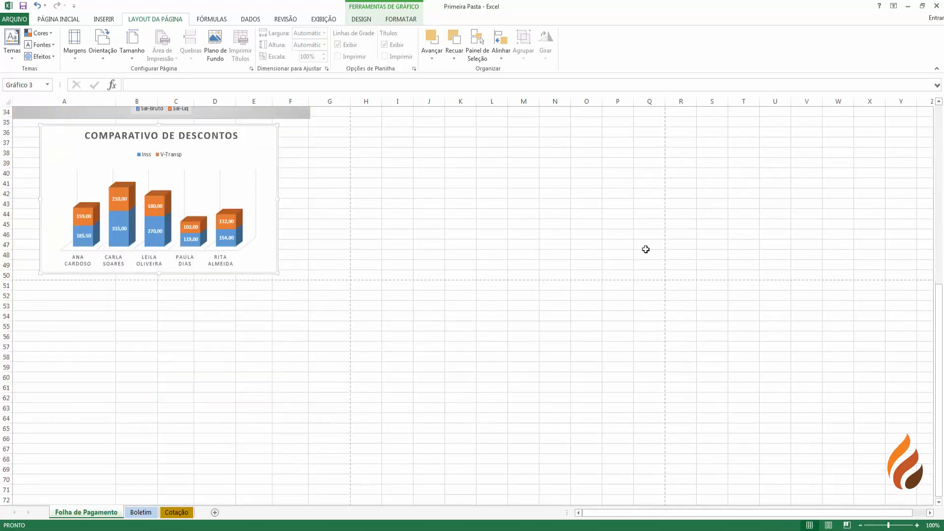
scroll(316, 164, "up", 12)
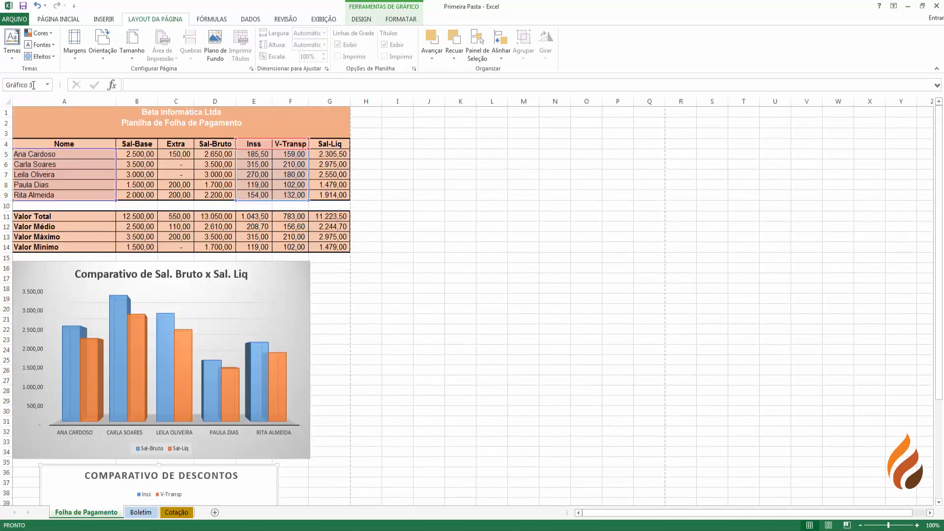
Step: Preview the printout with the Comparativo de Descontos chart still selected, and return to that chart on the worksheet
left_click(14, 19)
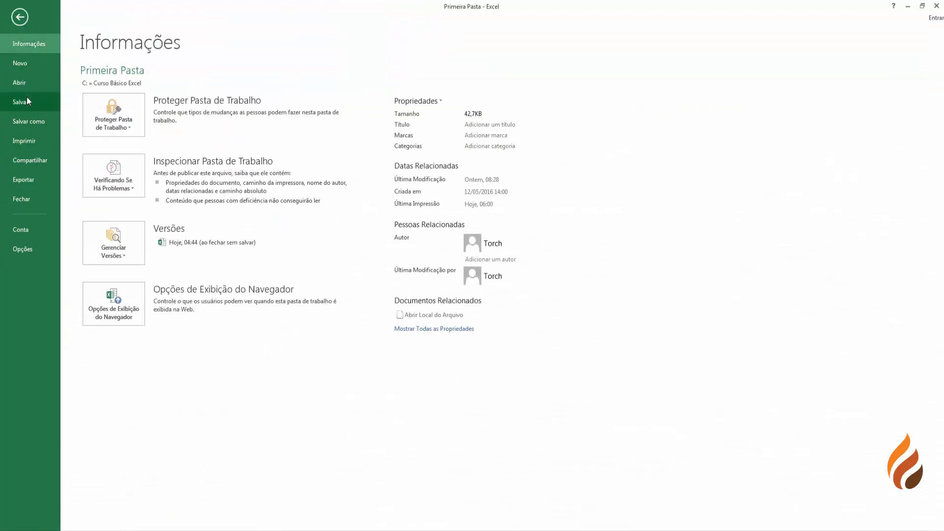
left_click(26, 143)
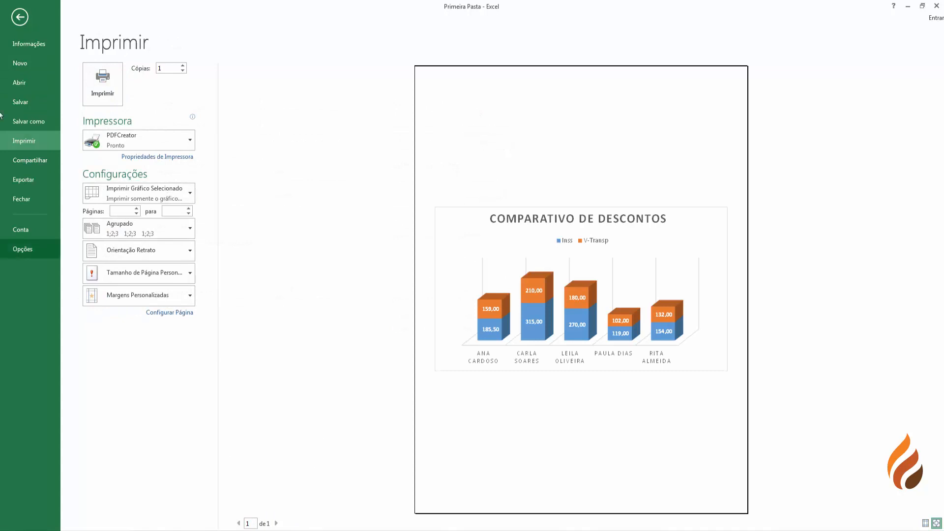
left_click(19, 18)
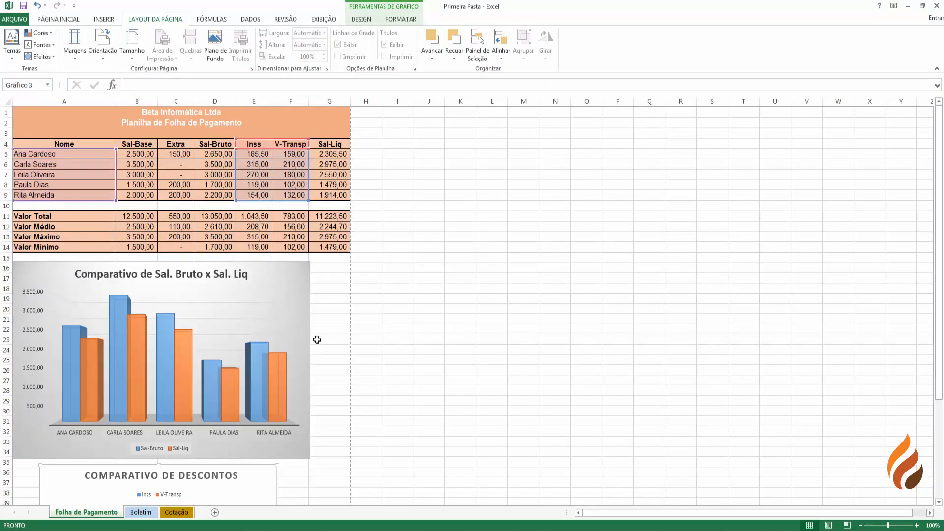
scroll(316, 340, "down", 7)
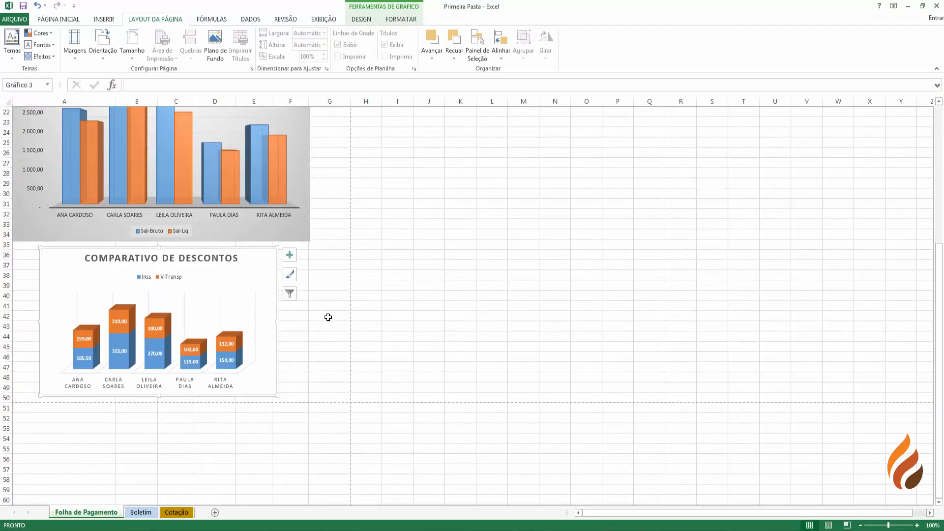
Step: Deselect the Comparativo de Descontos chart, preview the whole sheet's printout, and return to the worksheet
left_click(327, 304)
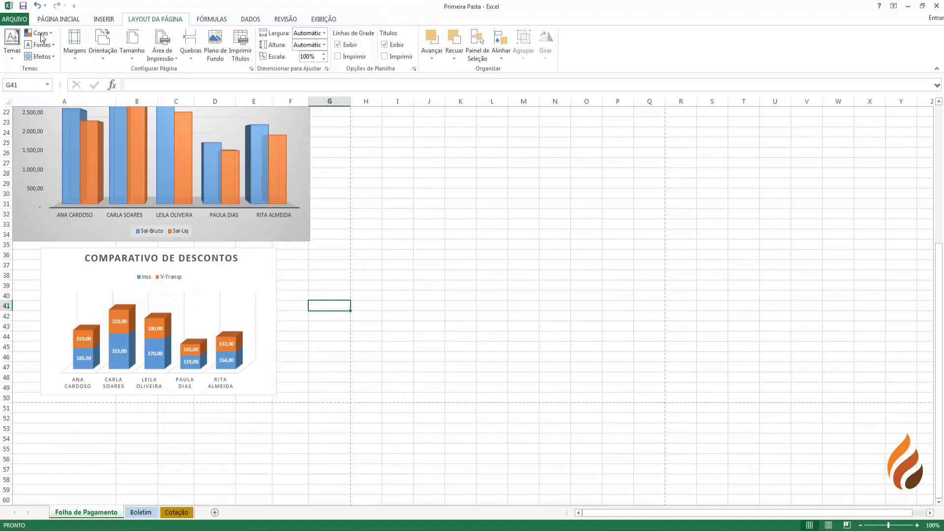
left_click(15, 19)
left_click(24, 139)
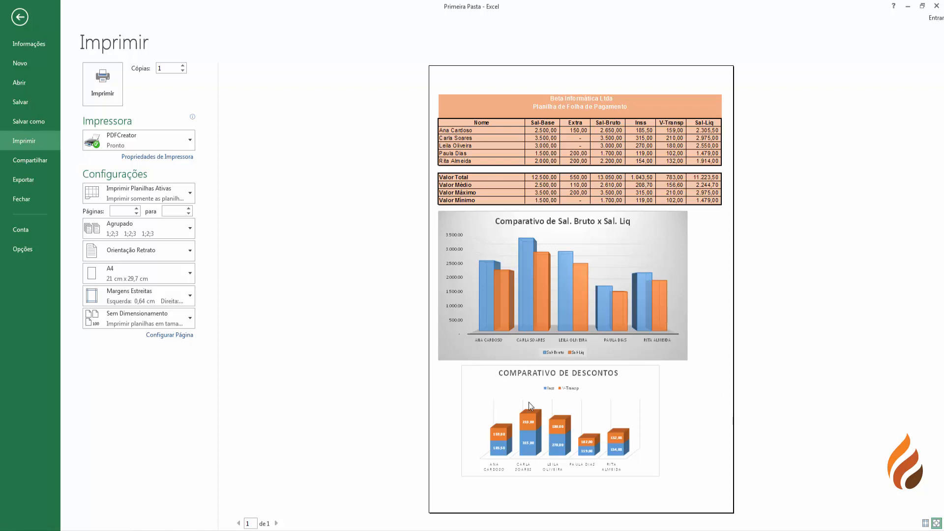
left_click(18, 16)
Step: Inspect how the table and both charts fit within the first page's break lines, zooming the sheet out to 70%
scroll(462, 179, "up", 7)
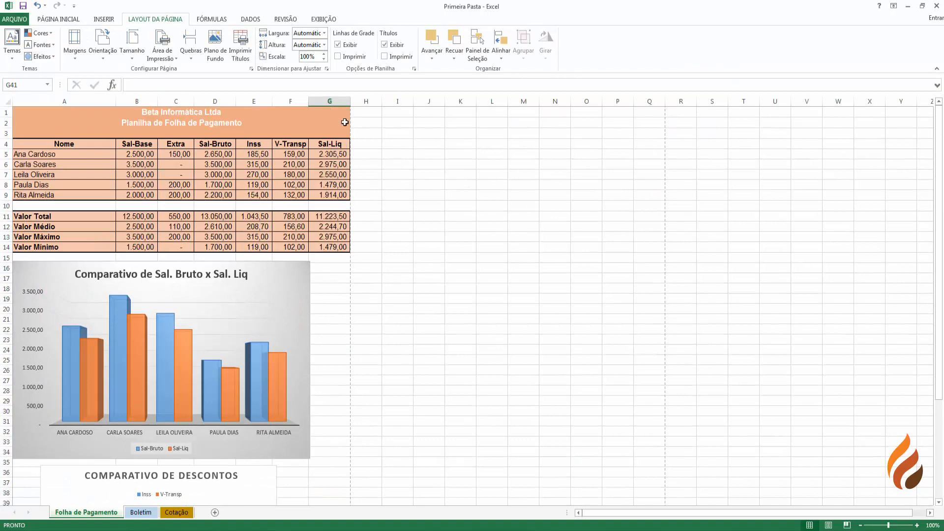
scroll(348, 238, "down", 13)
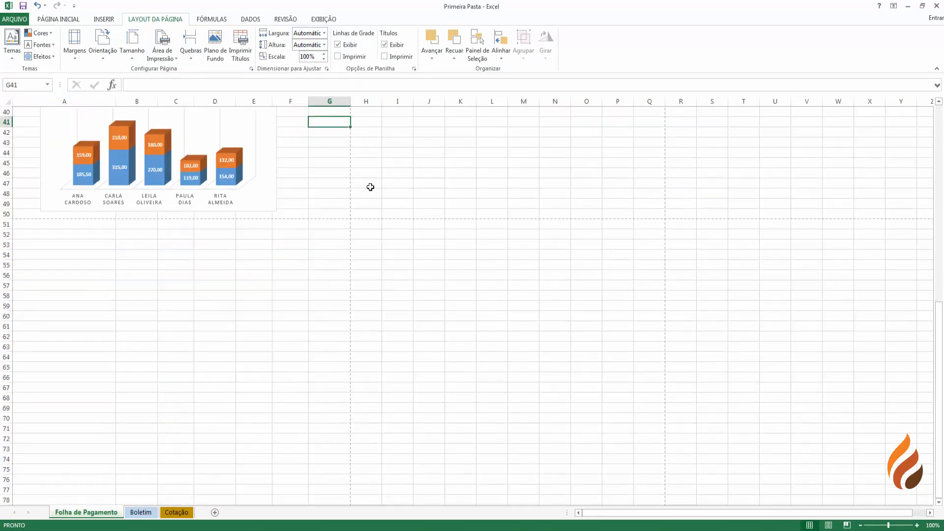
scroll(386, 192, "up", 13)
scroll(388, 193, "down", 9)
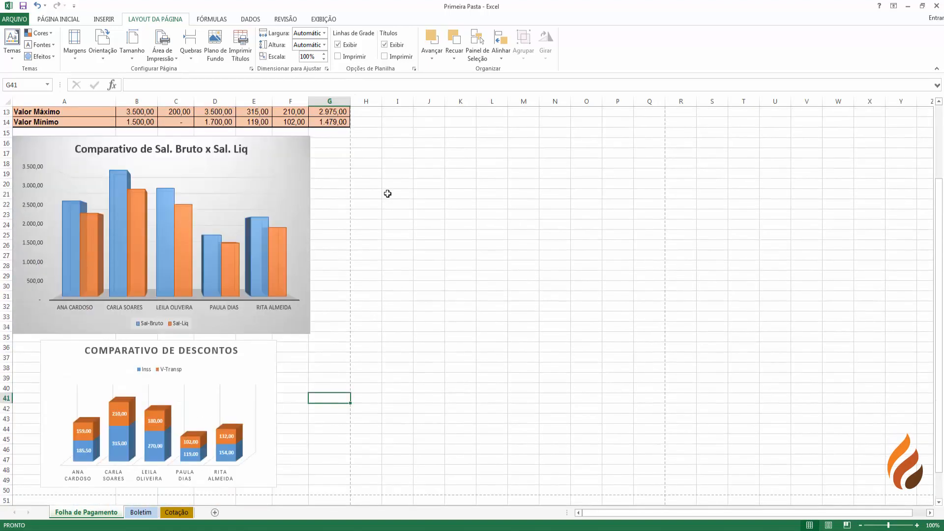
scroll(385, 198, "up", 9)
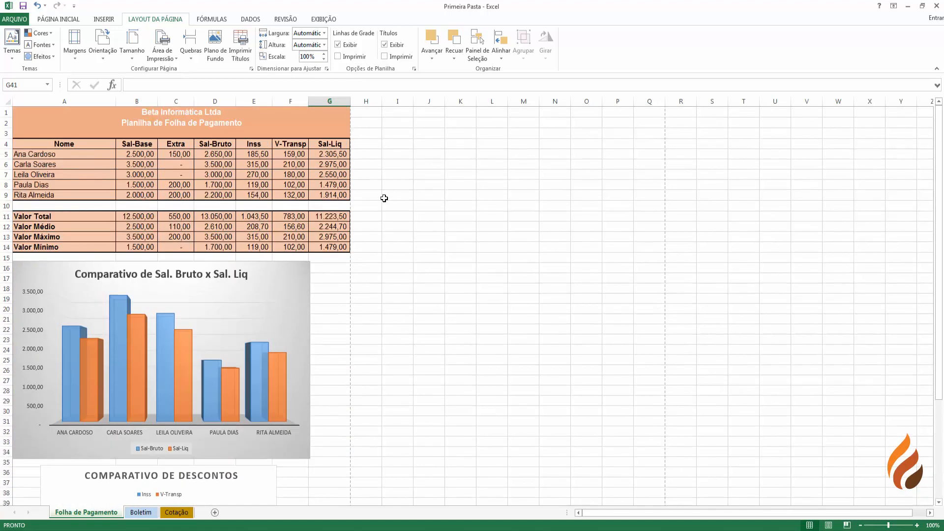
scroll(383, 199, "down", 4)
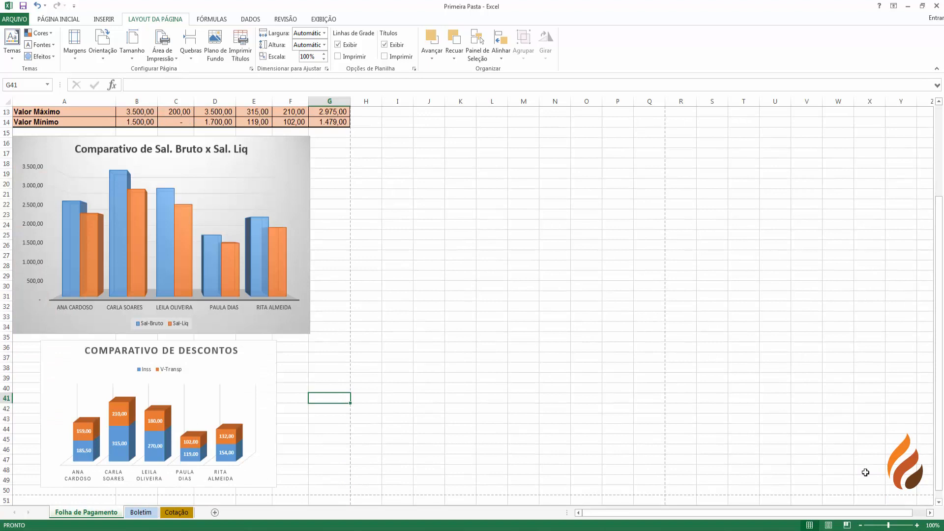
left_click(860, 526)
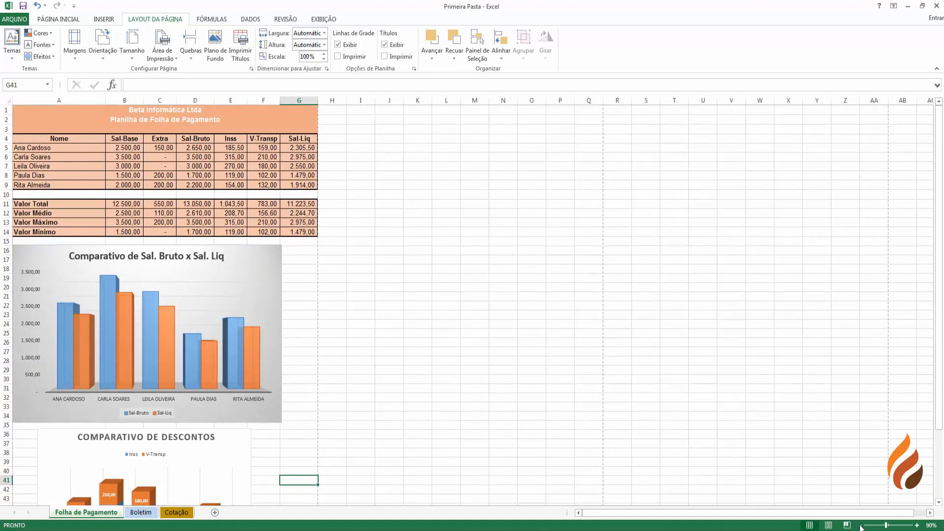
left_click(860, 526)
left_click(861, 526)
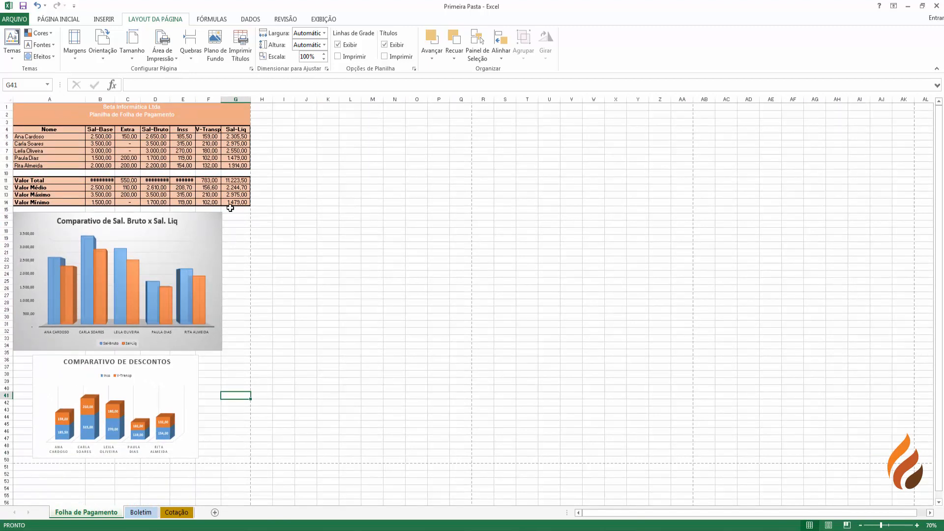
Step: Apply the Larga margin preset and preview every page of the printout before returning to the worksheet
left_click(75, 51)
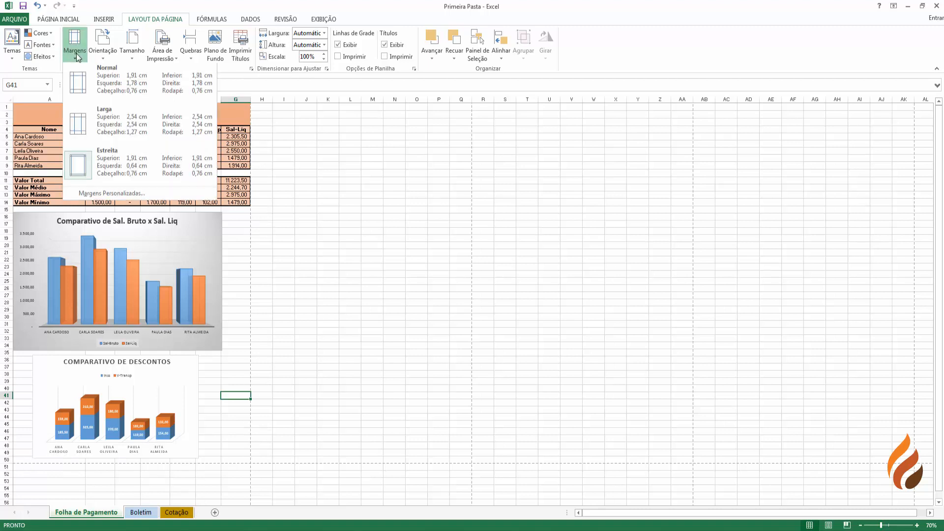
left_click(81, 129)
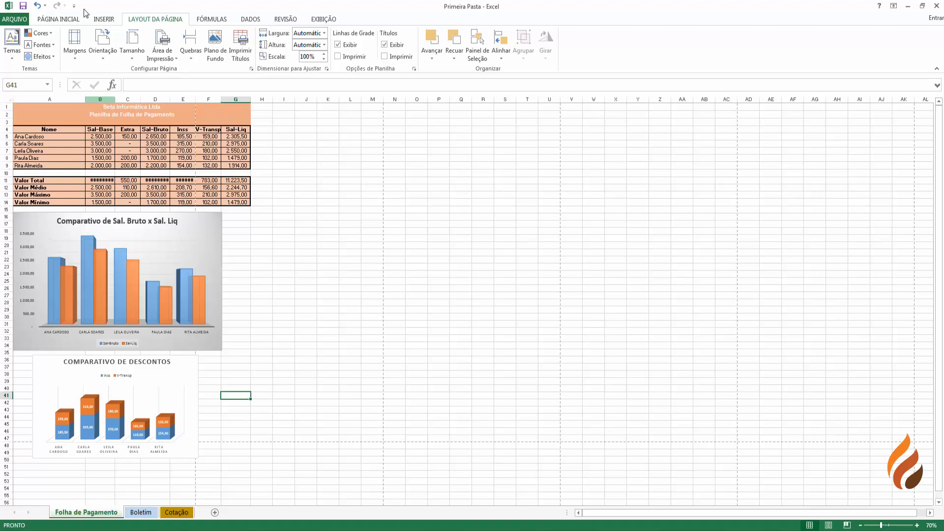
left_click(15, 20)
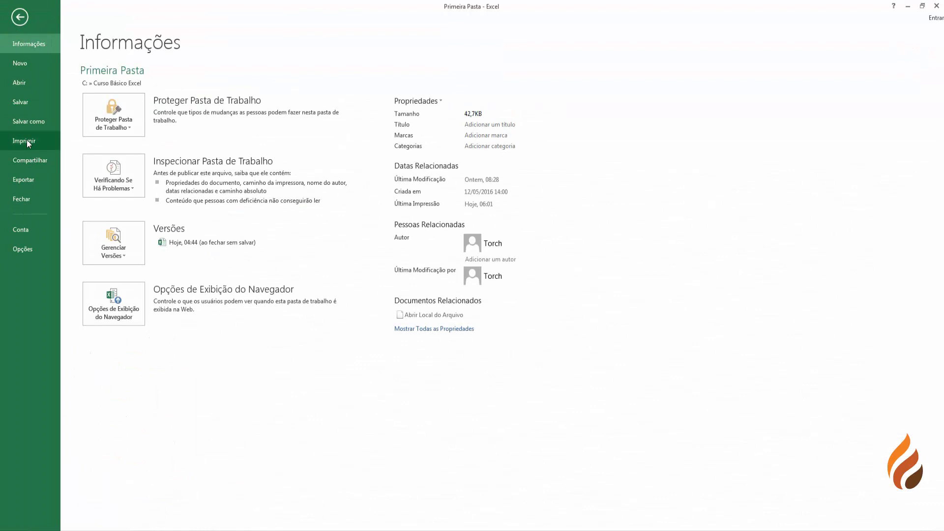
left_click(27, 141)
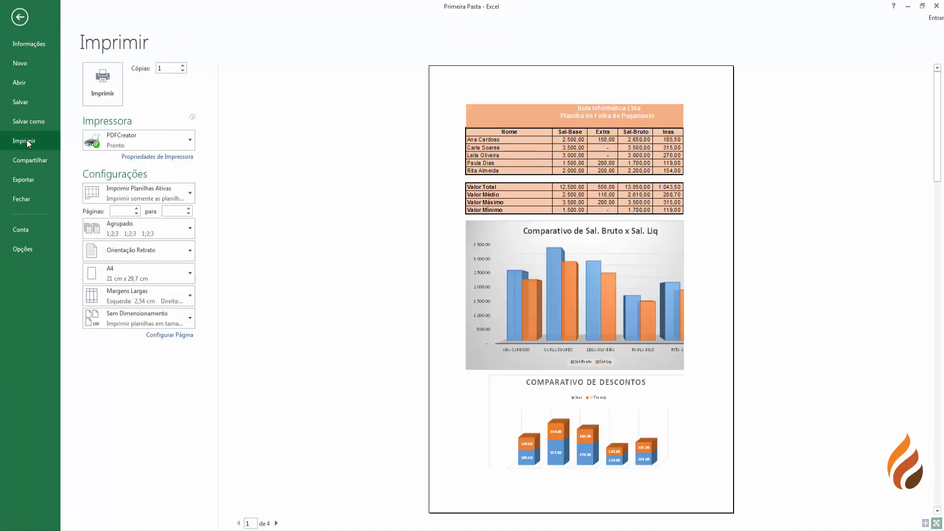
left_click(276, 524)
left_click(276, 524)
left_click(276, 524)
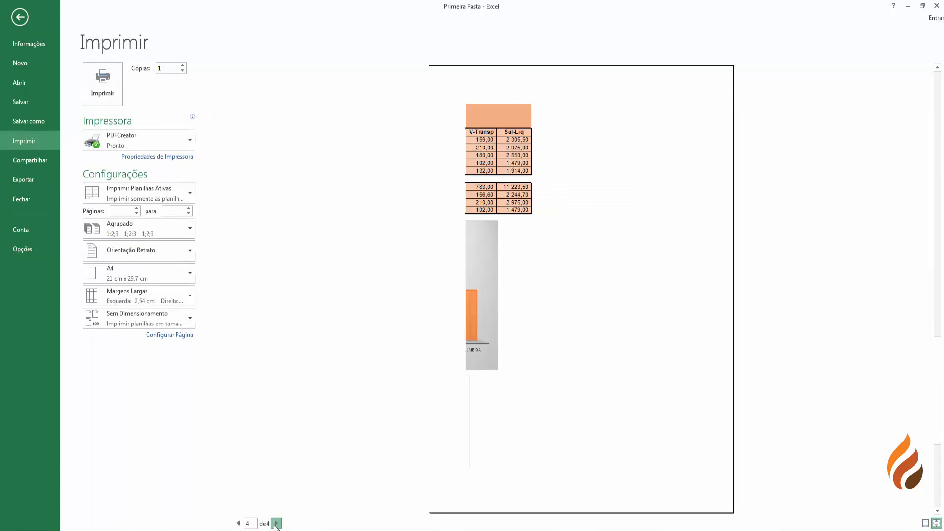
left_click(238, 523)
left_click(238, 523)
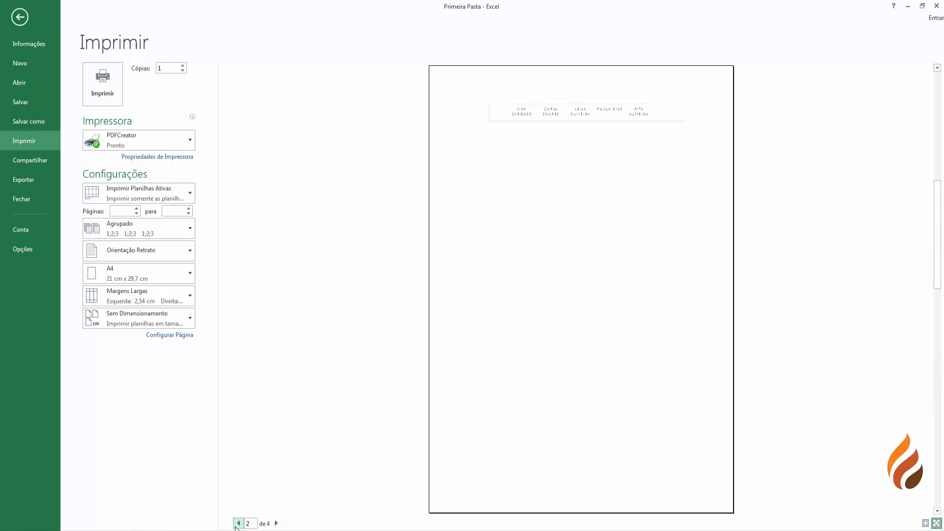
left_click(238, 523)
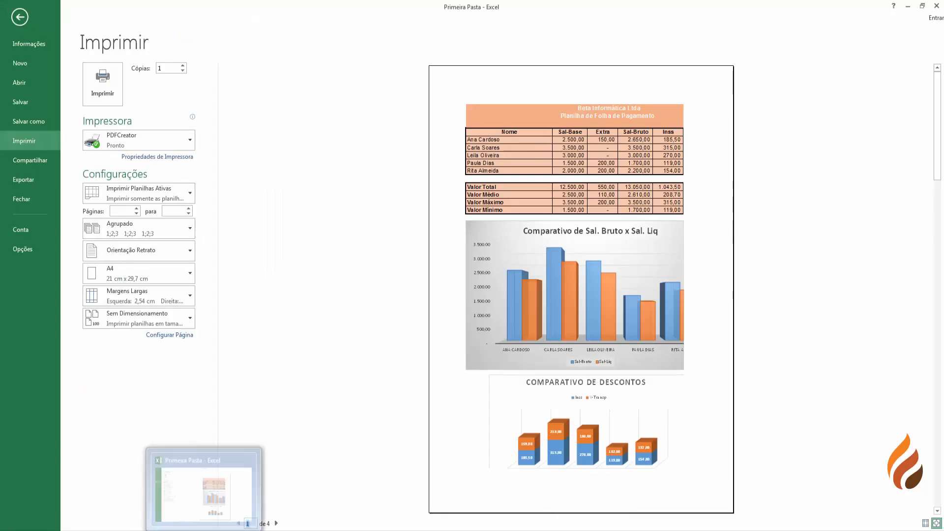
key("Escape")
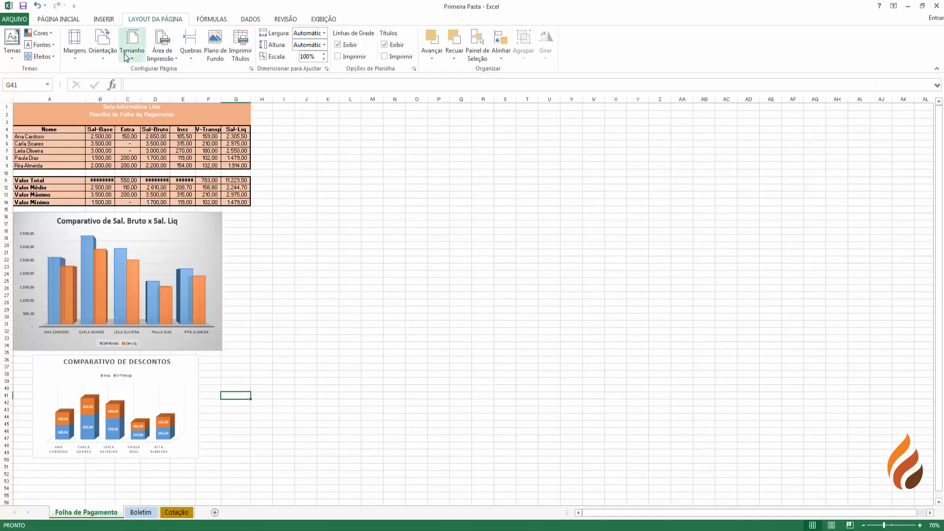
Step: Set the page margins to Normal and check the table and charts against the updated break lines
left_click(76, 53)
left_click(80, 88)
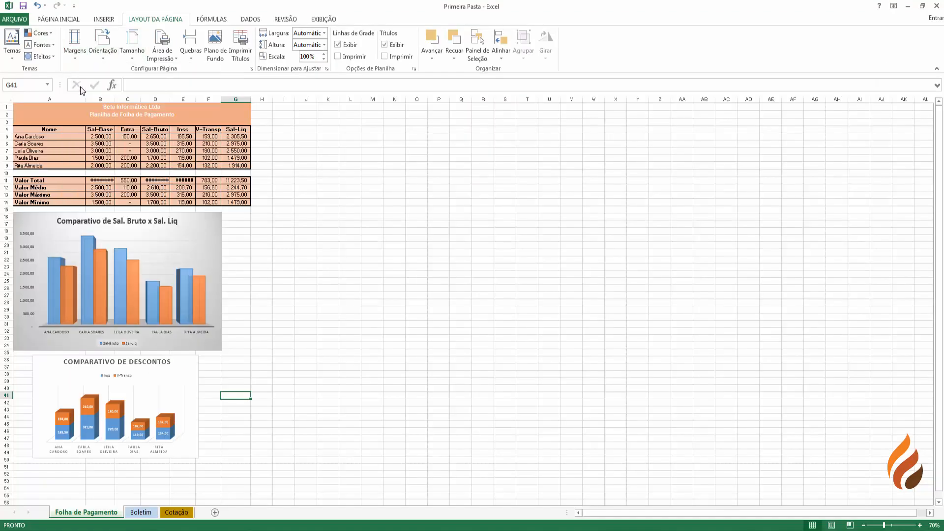
scroll(201, 151, "down", 5)
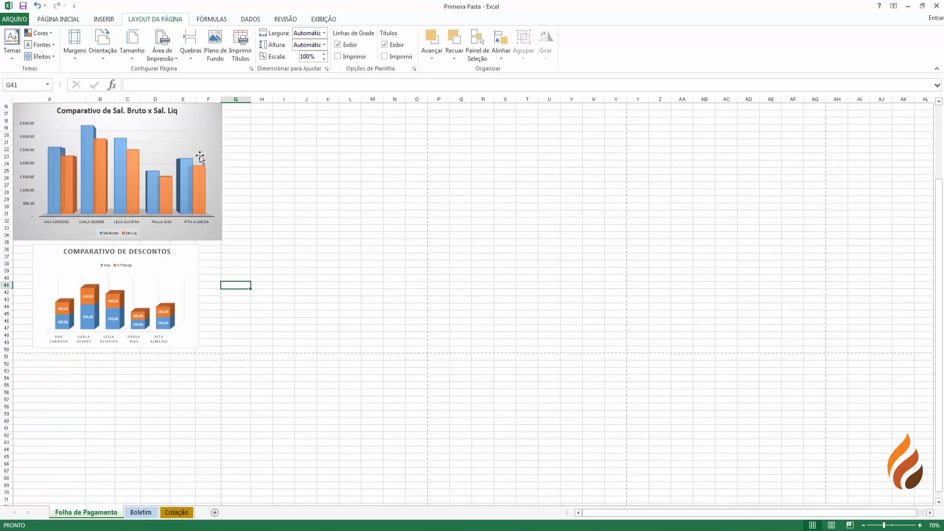
scroll(200, 256, "up", 4)
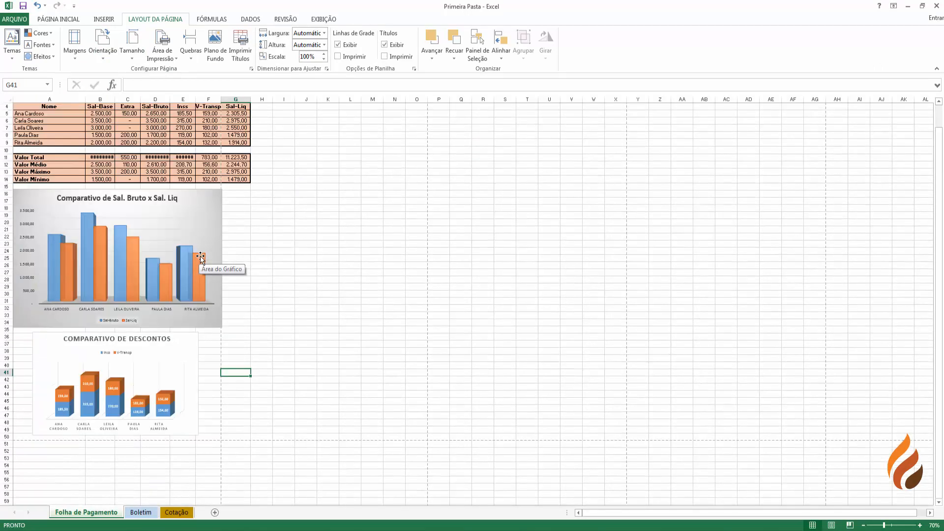
Step: Shrink the Comparativo de Sal. Bruto x Sal. Liq chart slightly so it ends within column F, inside the page break line
left_click(210, 324)
left_click_drag(223, 328, 218, 326)
scroll(247, 309, "up", 1)
left_click(247, 309)
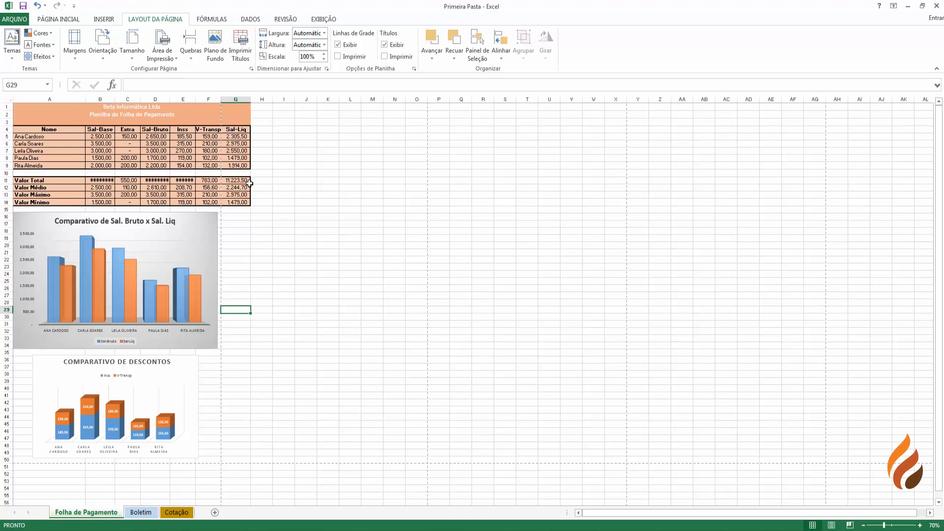
scroll(243, 307, "down", 5)
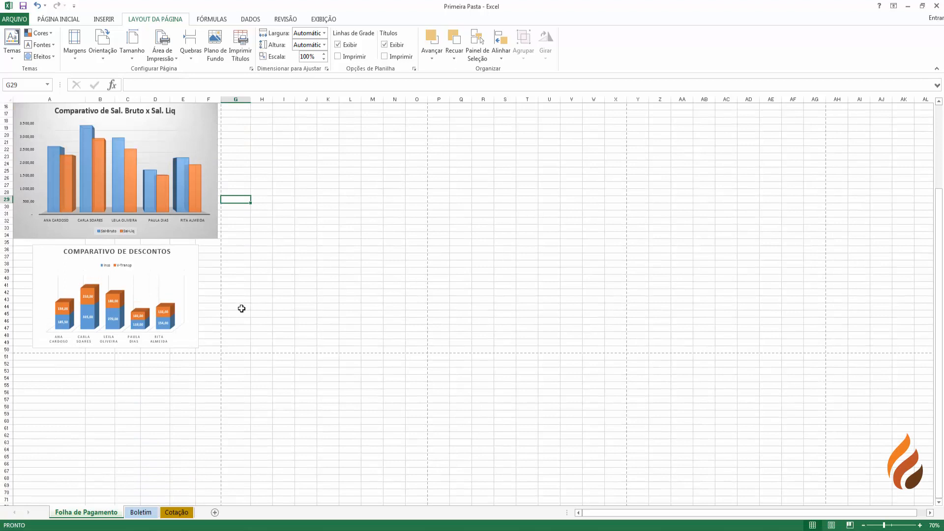
scroll(238, 310, "up", 5)
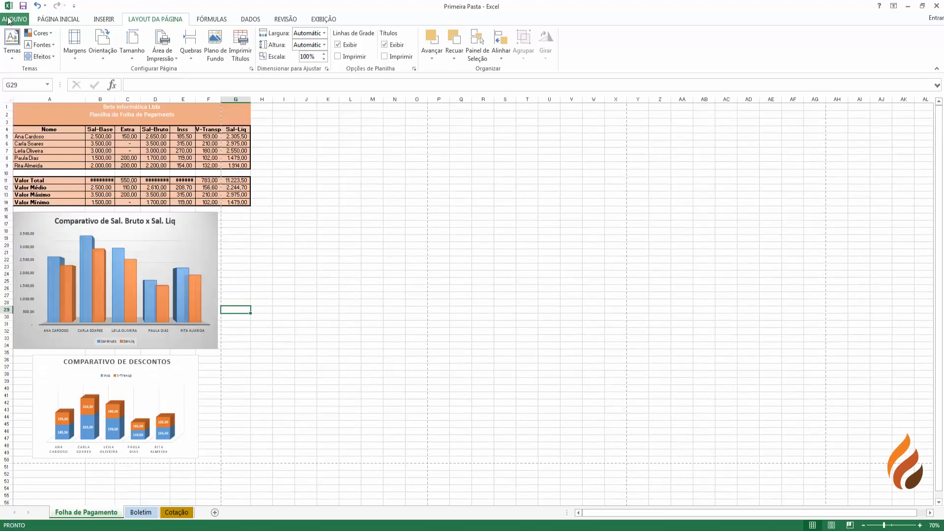
Step: Preview both pages of the printout with Normal margins and return to the worksheet
left_click(14, 19)
left_click(22, 143)
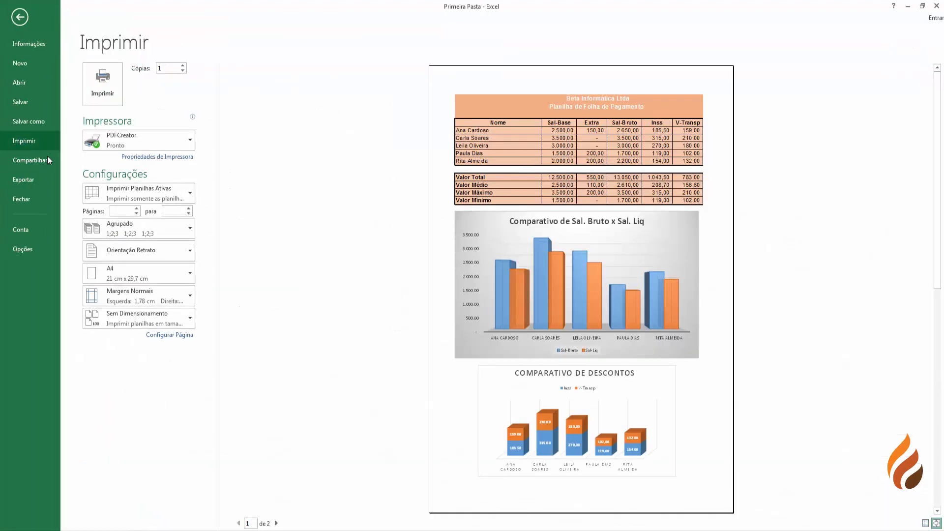
left_click(276, 523)
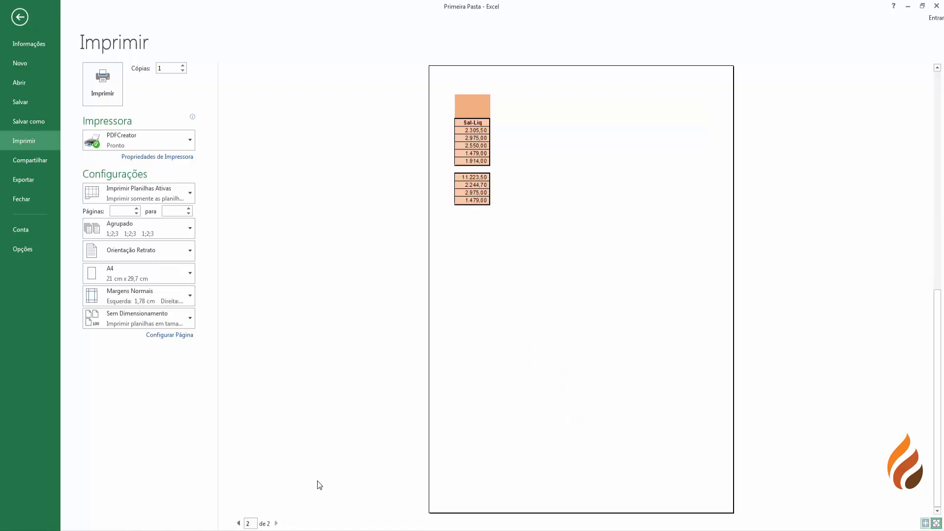
left_click(238, 523)
left_click(15, 14)
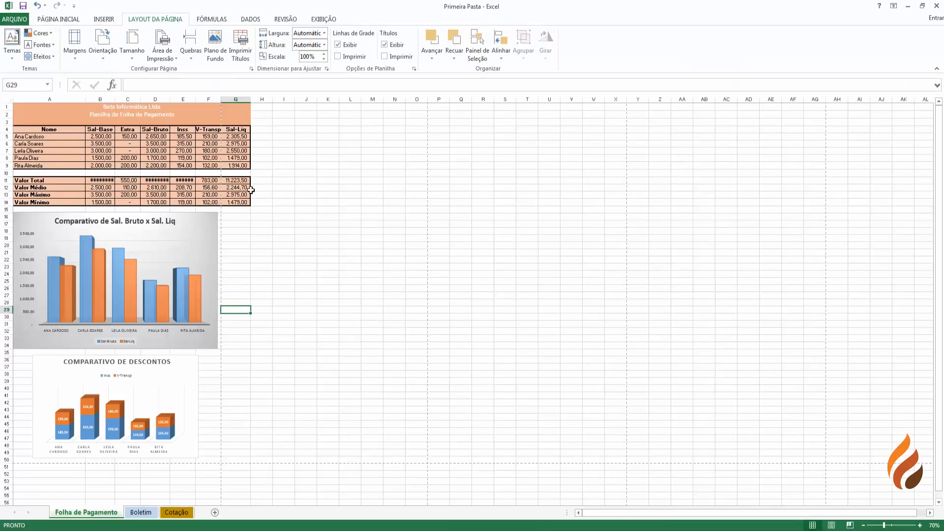
Step: Review the available margin presets without changing them, and preview the first printed page again
left_click(74, 53)
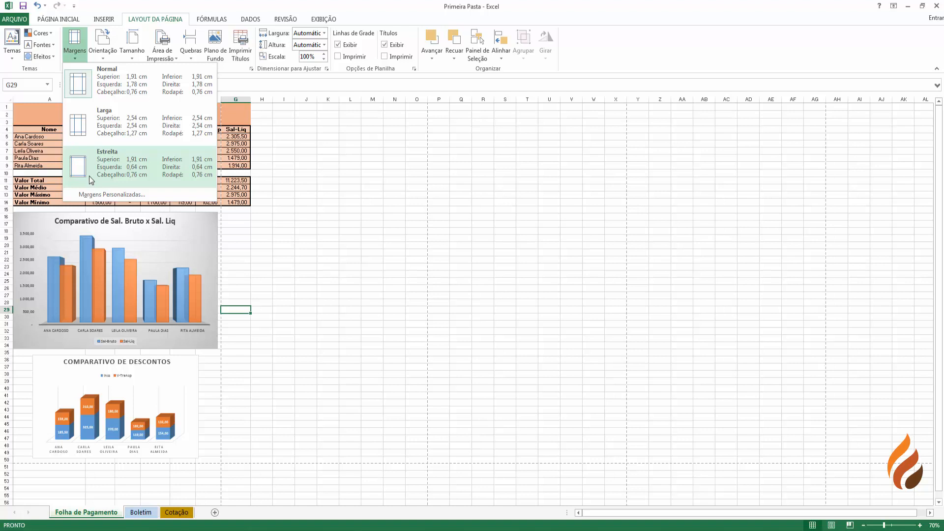
left_click(84, 55)
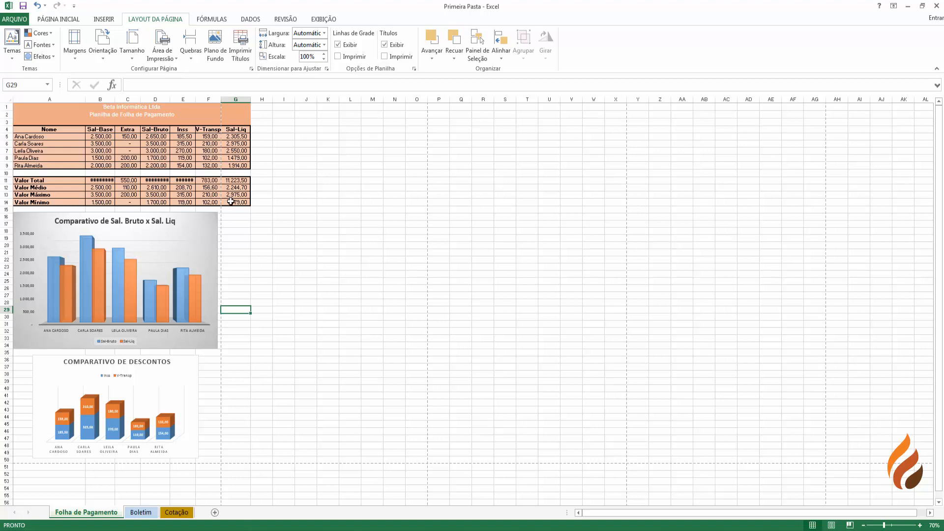
left_click(3, 18)
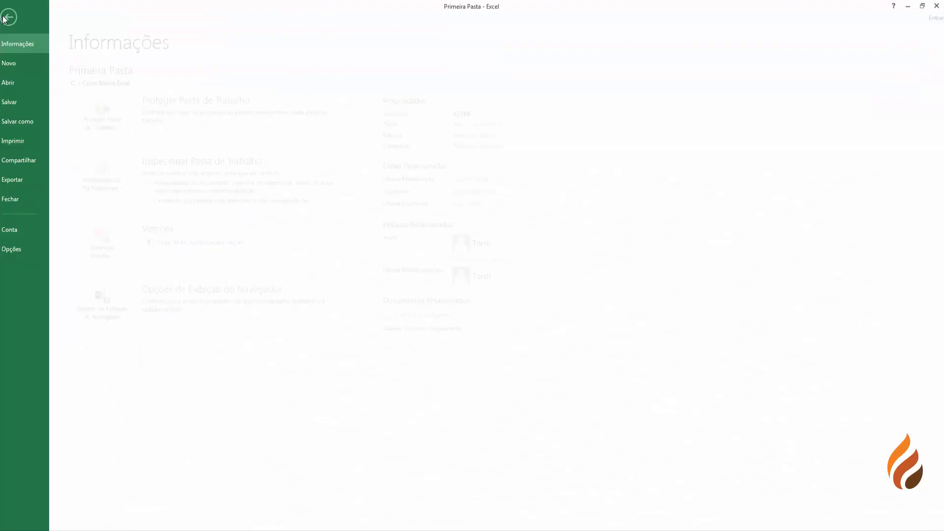
left_click(19, 140)
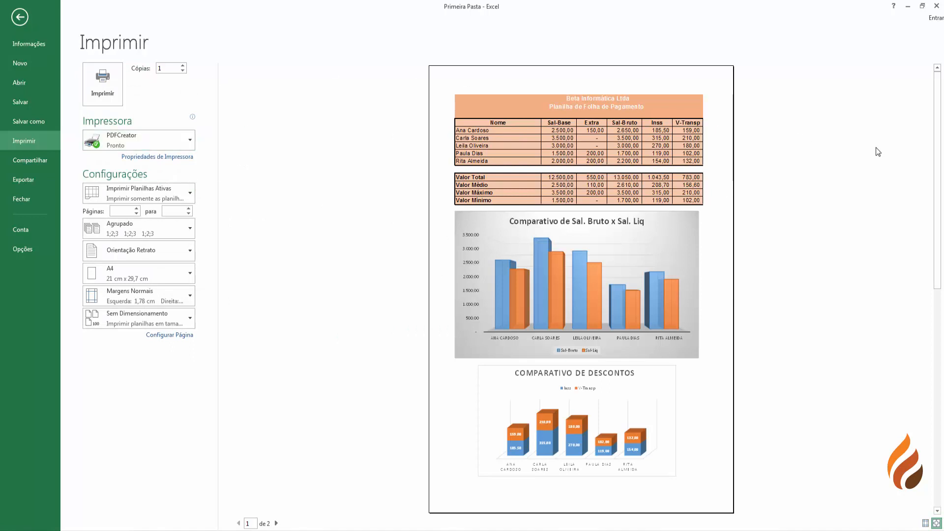
left_click(22, 21)
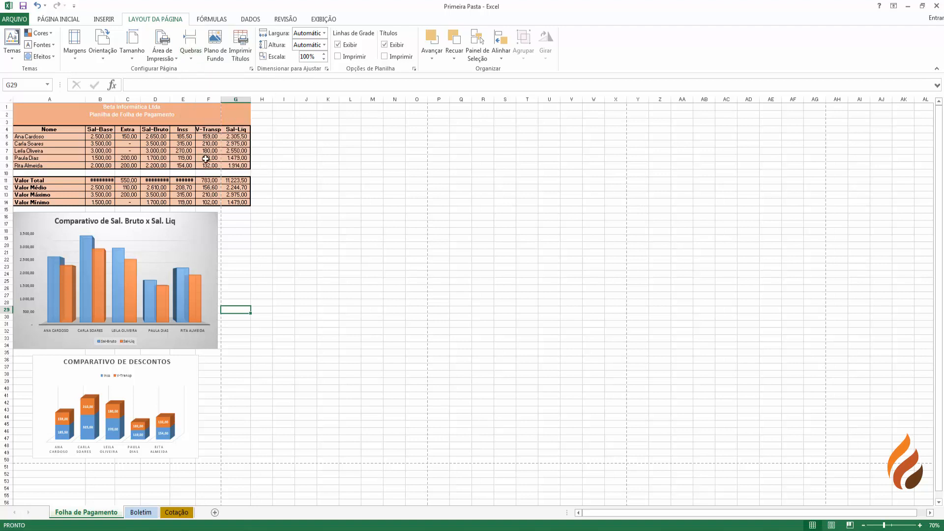
Step: Insert a page break at the blank row 10 (A10:G10), separating the employee rows from the summary rows
left_click_drag(22, 173, 238, 171)
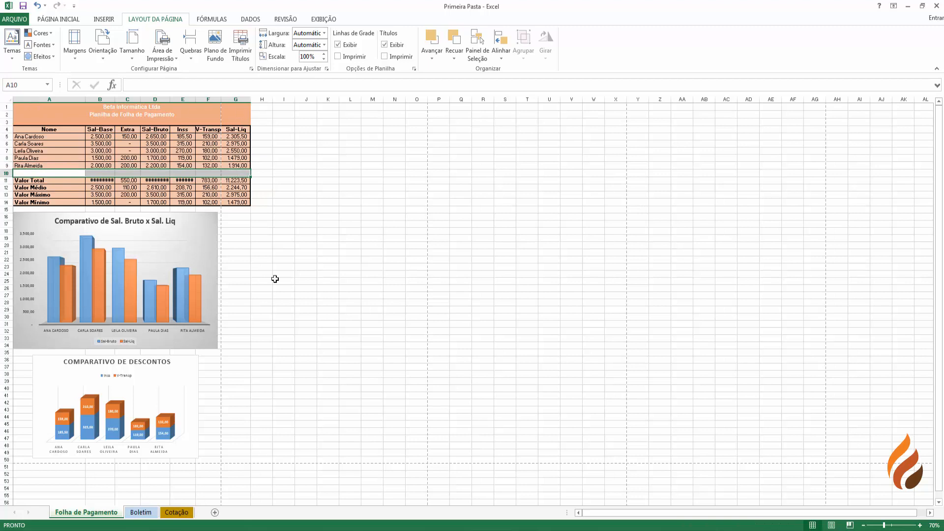
left_click_drag(36, 174, 239, 172)
left_click(191, 48)
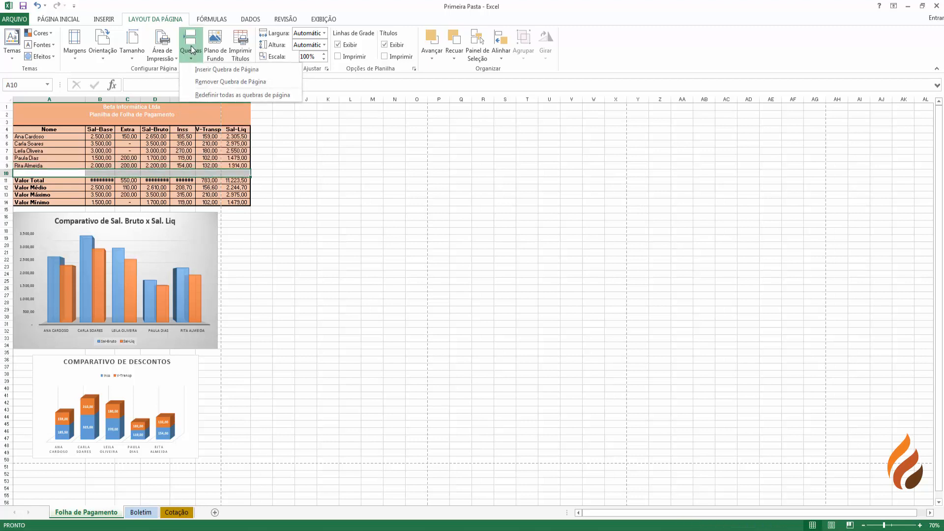
left_click(236, 72)
left_click(277, 257)
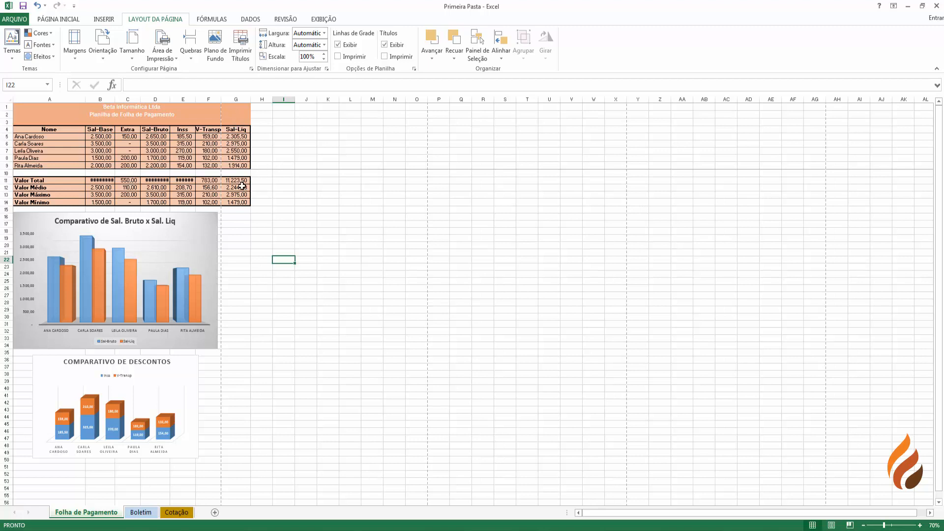
left_click_drag(241, 181, 238, 210)
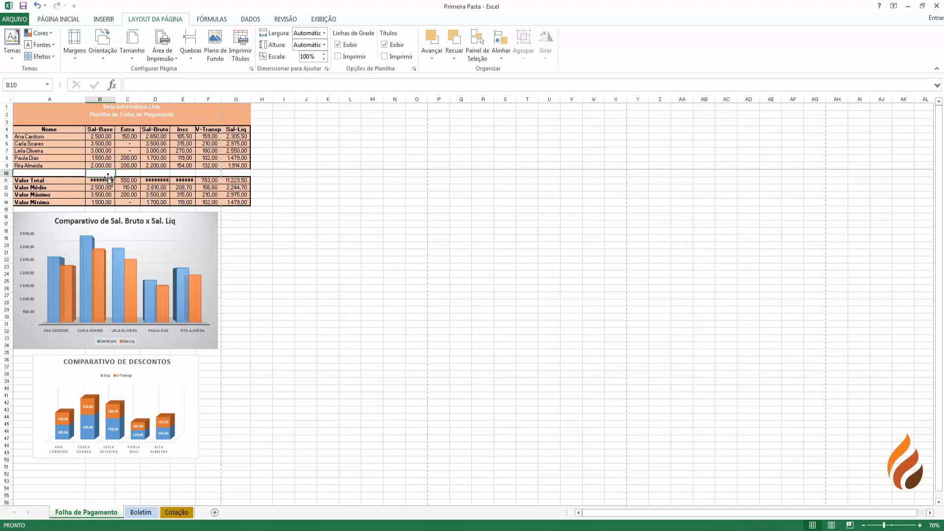
Step: Preview the first three printed pages to check how the page break splits the sheet, and return to the worksheet
left_click(19, 20)
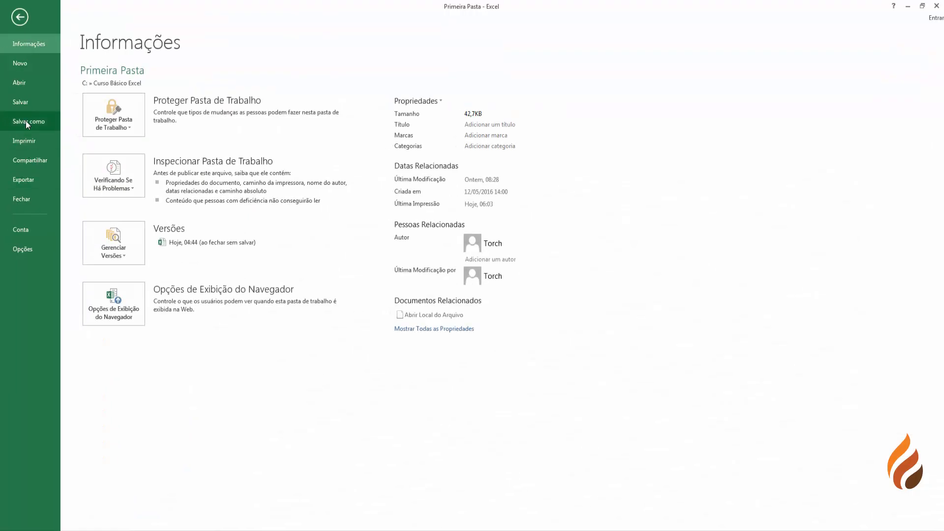
left_click(25, 140)
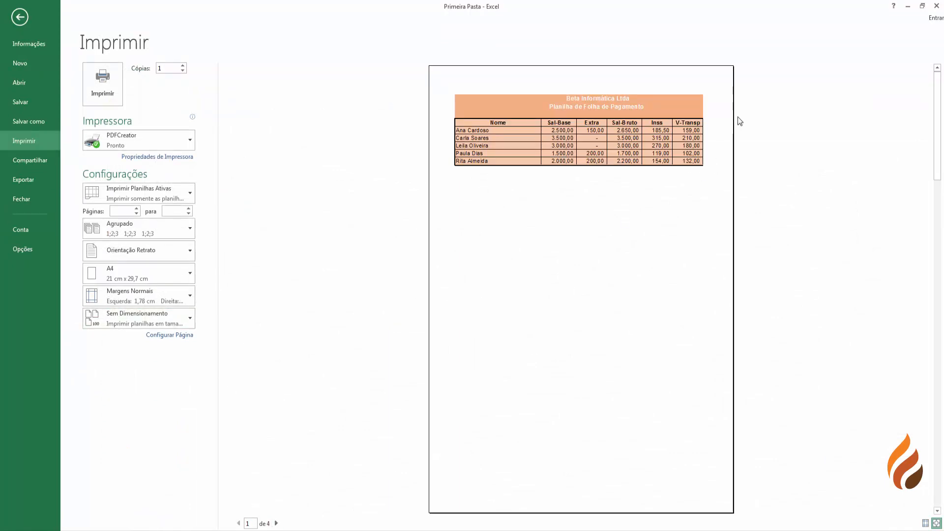
left_click(276, 523)
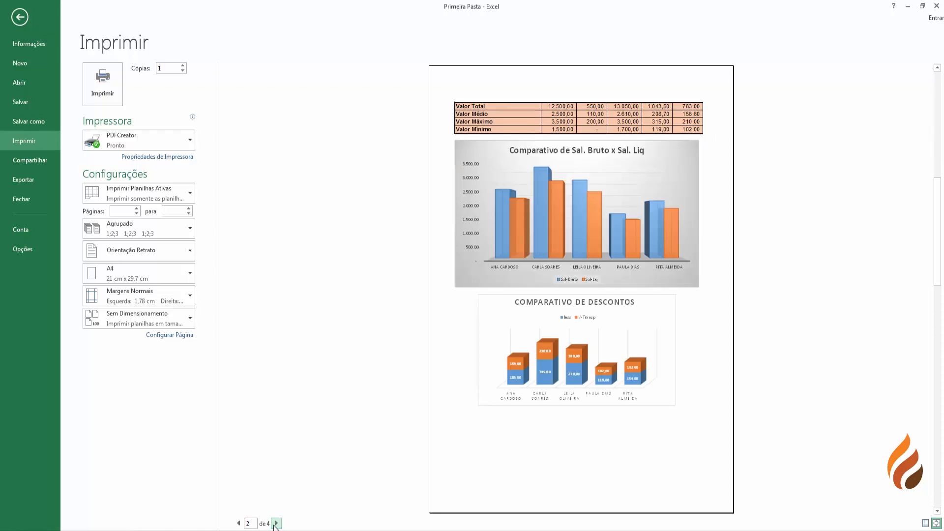
left_click(276, 524)
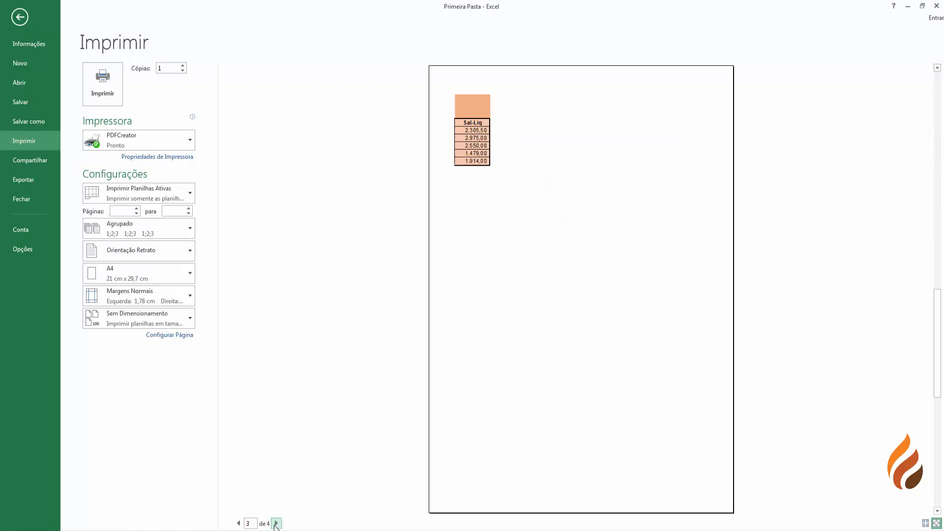
left_click(238, 523)
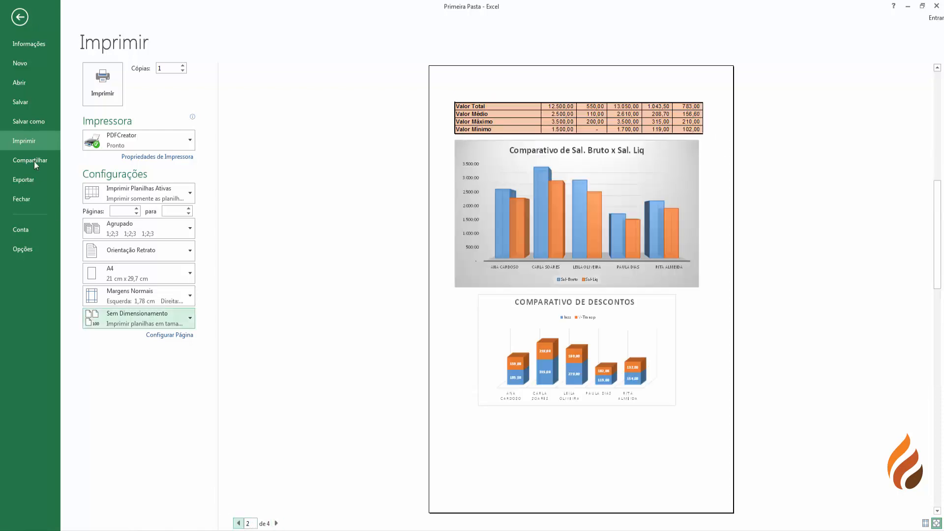
left_click(20, 20)
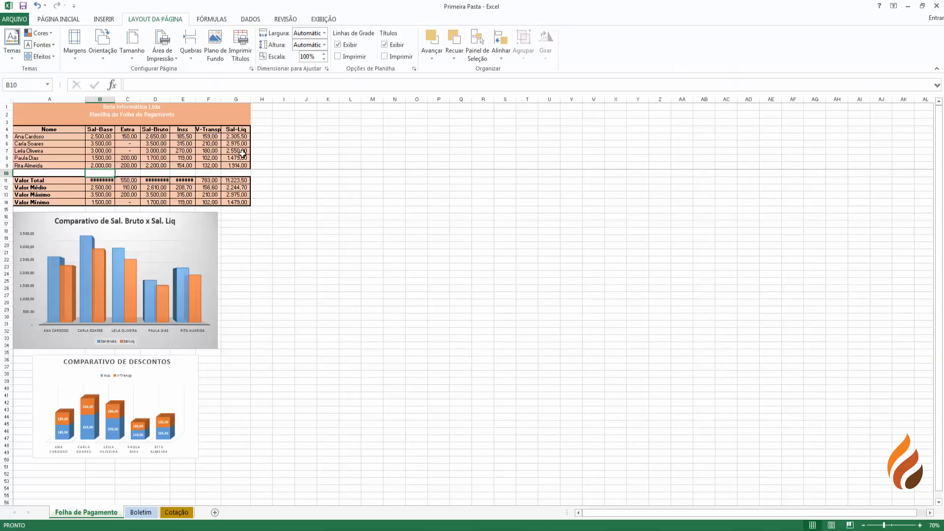
Step: Apply the Estreita margin preset to the Folha de Pagamento sheet and open the file view
left_click(74, 42)
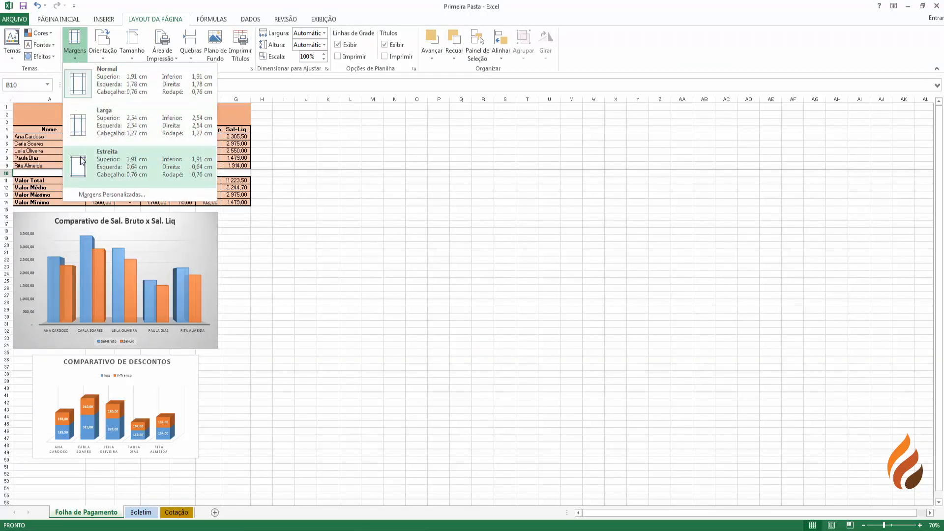
left_click(84, 170)
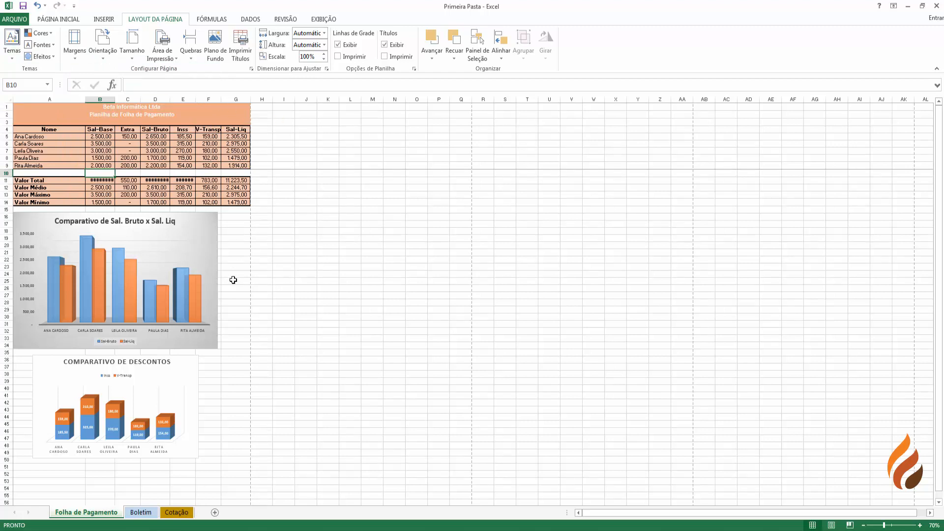
left_click(76, 55)
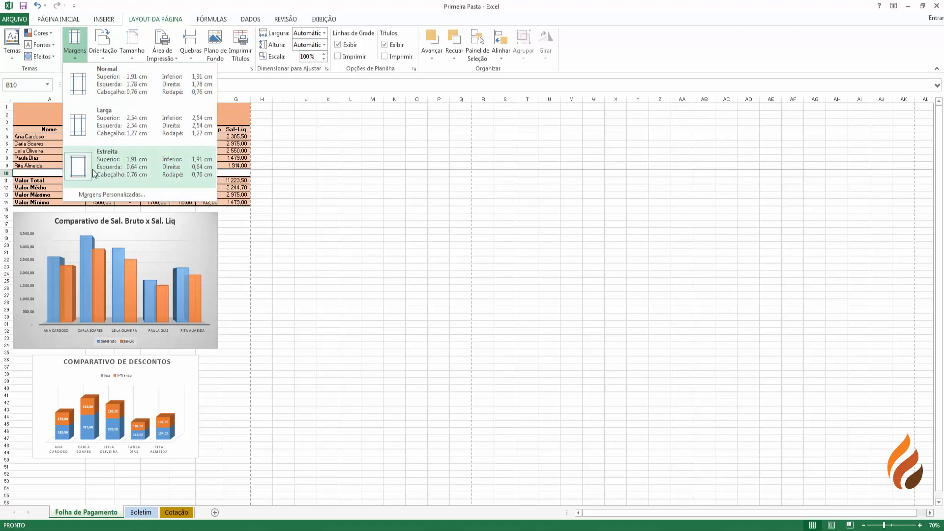
left_click(10, 20)
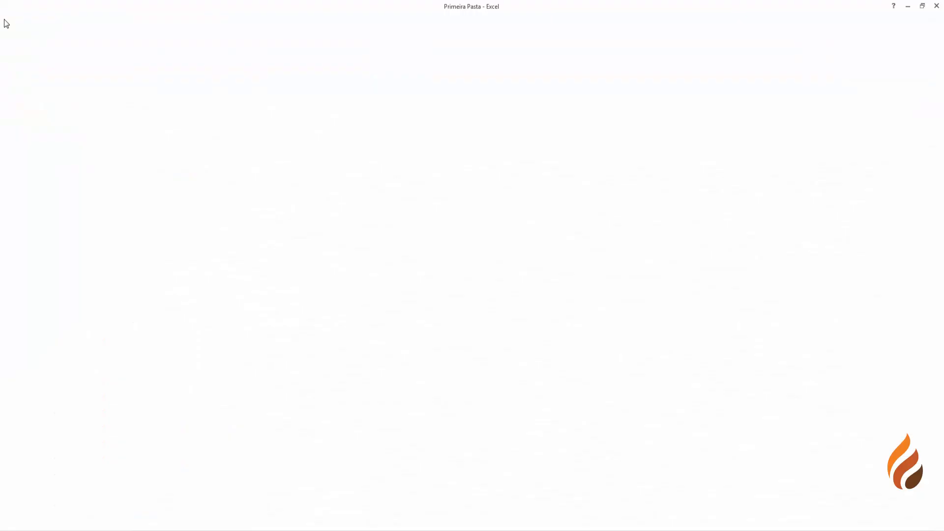
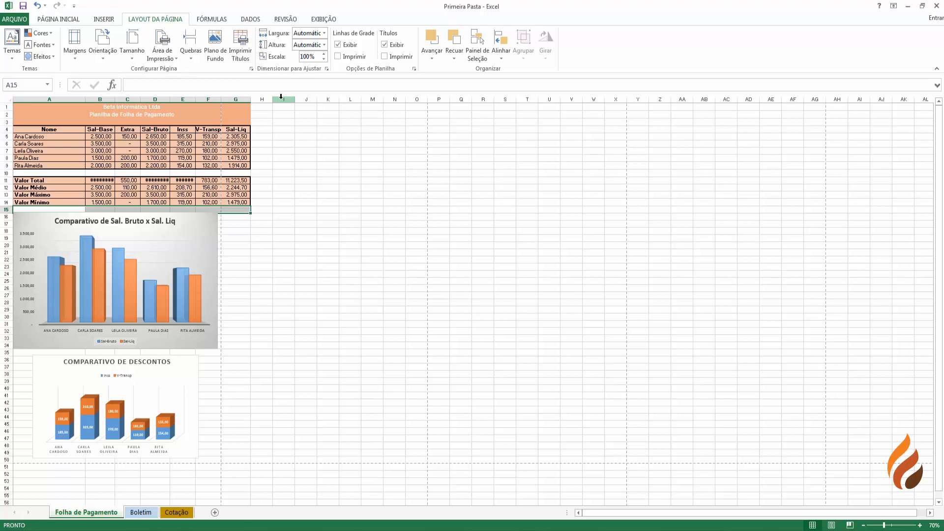
Step: Keep the Normal margin preset and set the print scaling width (Largura) to 1 página
left_click(324, 34)
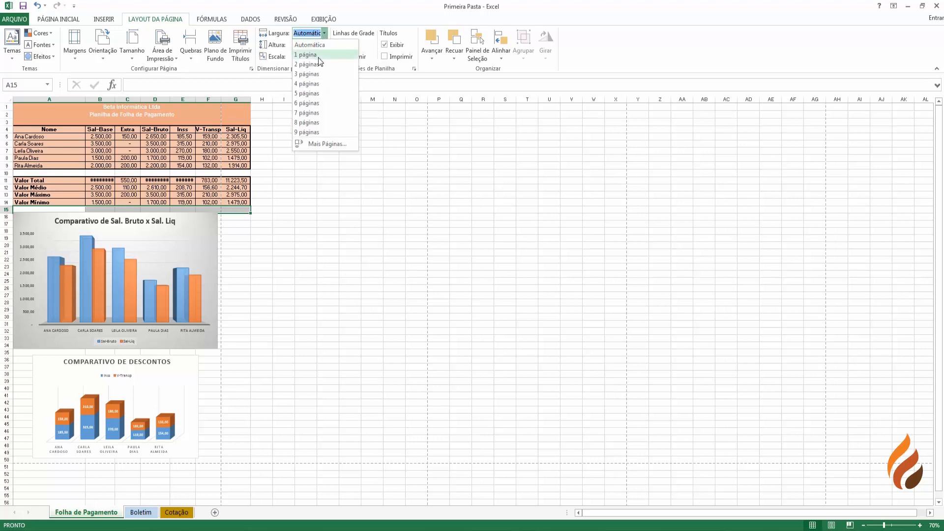
left_click(325, 34)
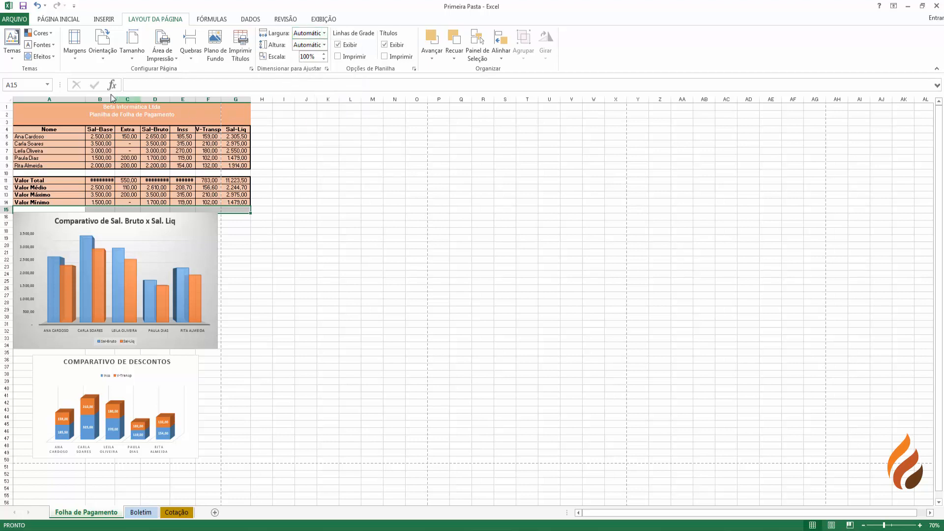
left_click(72, 54)
left_click(77, 92)
left_click(325, 33)
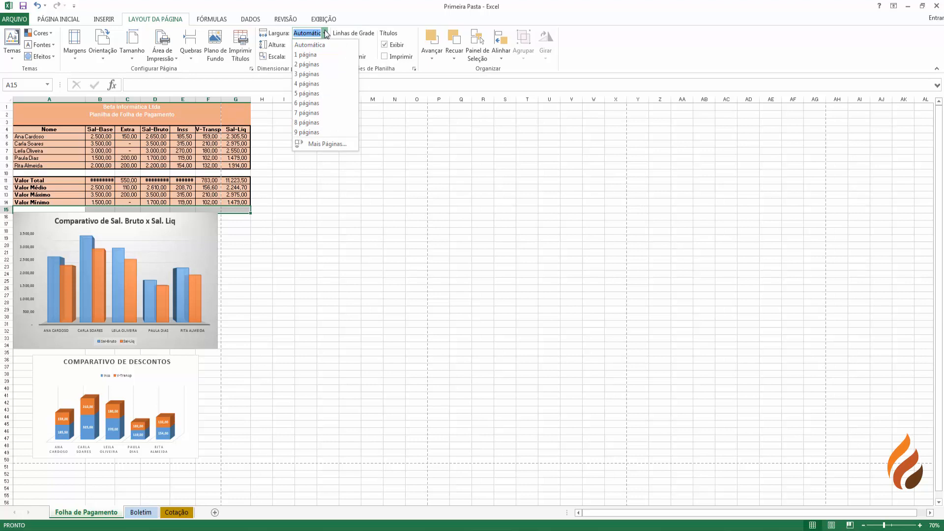
left_click(317, 57)
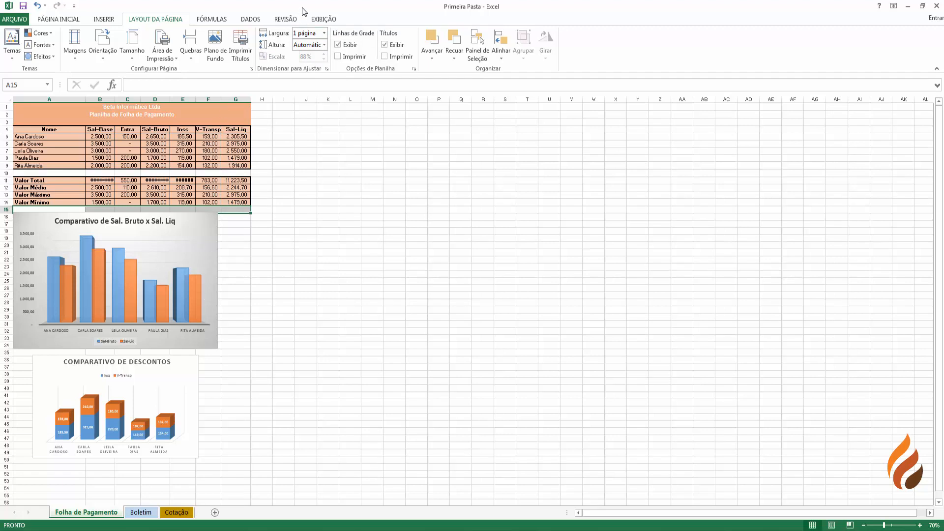
Step: Preview the printout with all columns fitted to one page wide, and return to the worksheet
left_click(14, 19)
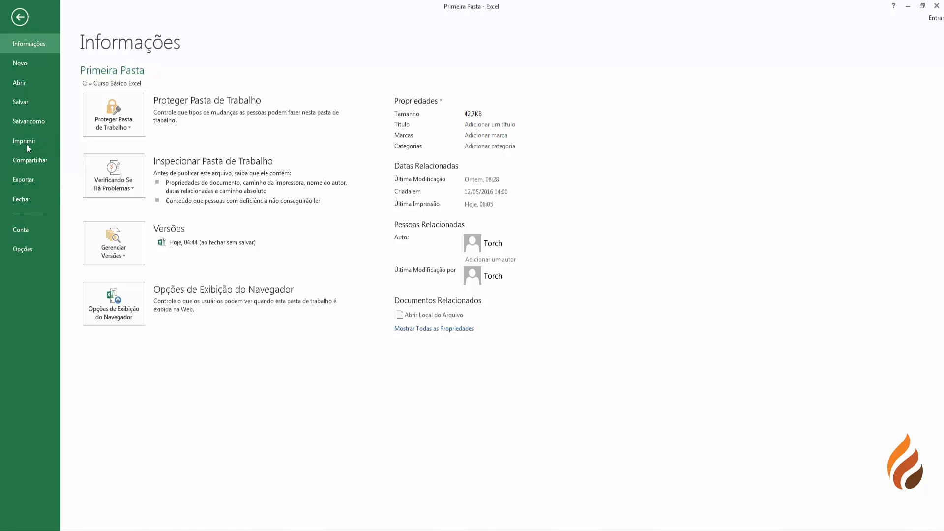
left_click(26, 142)
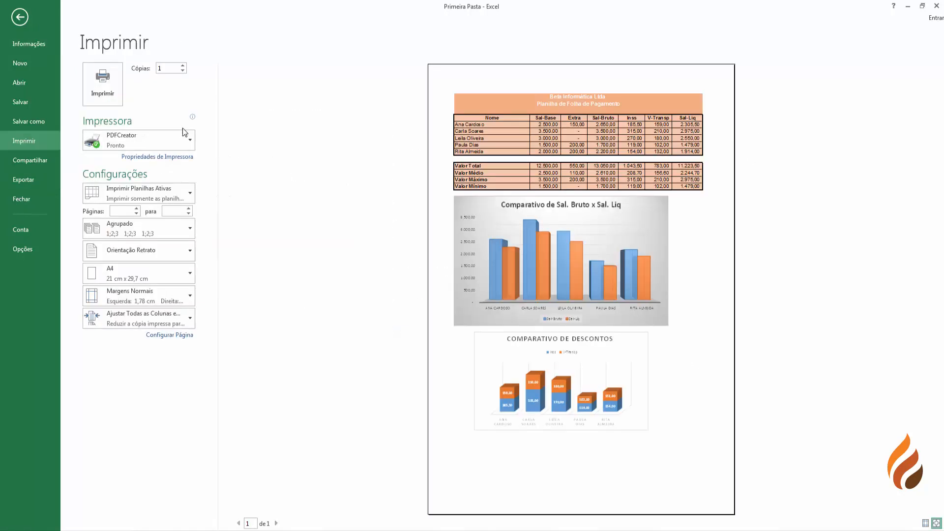
left_click(20, 17)
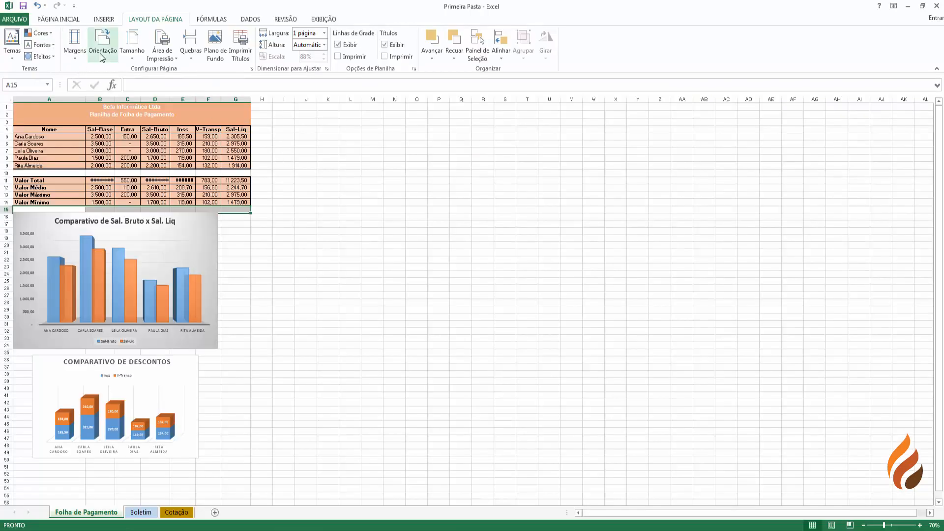
Step: Check the current margin preset and set the print scaling width (Largura) back to Automática
left_click(72, 54)
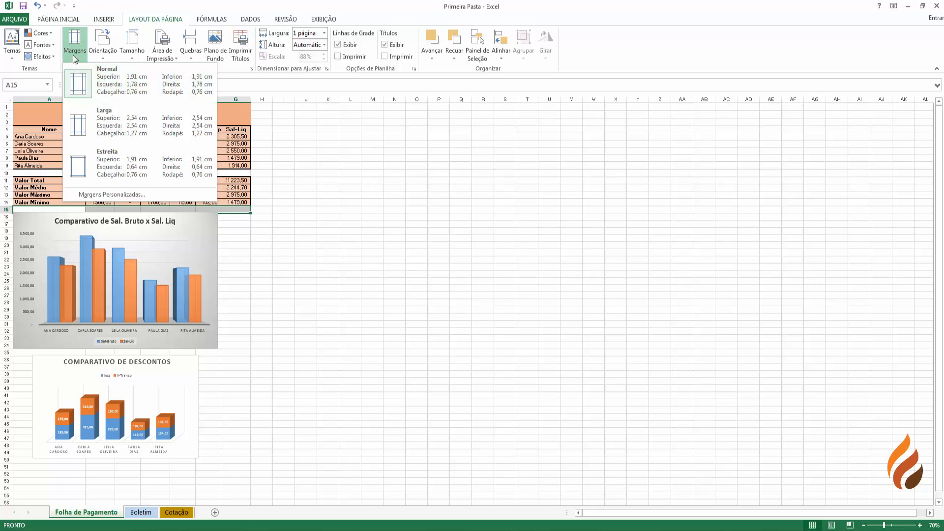
left_click(75, 55)
left_click(324, 34)
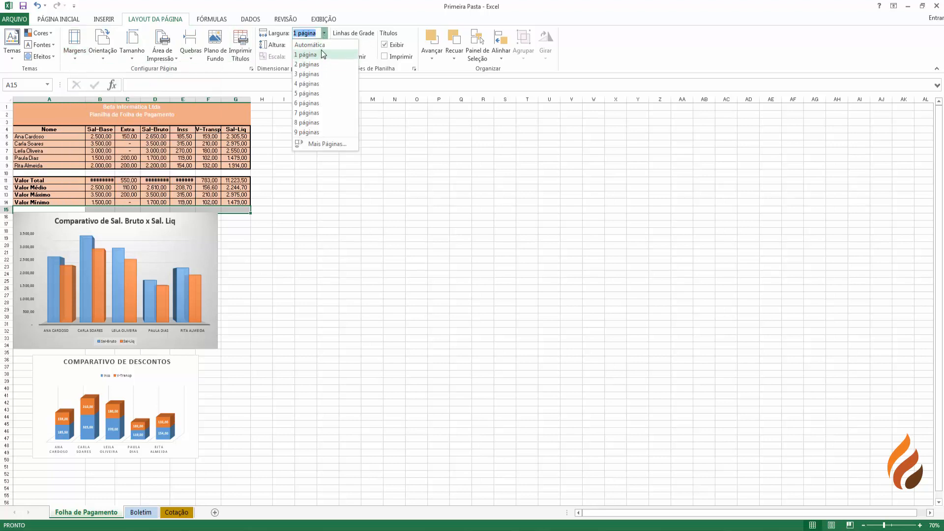
left_click(315, 44)
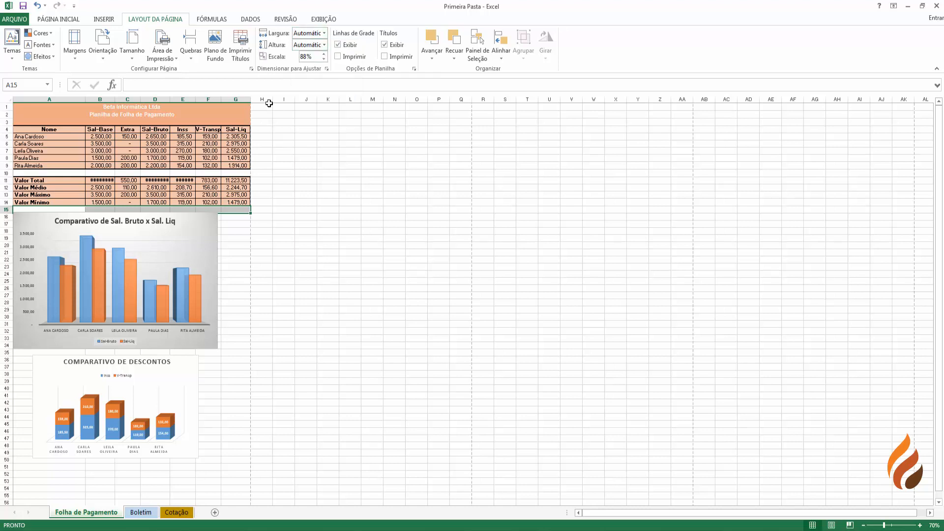
left_click(132, 142)
left_click(49, 19)
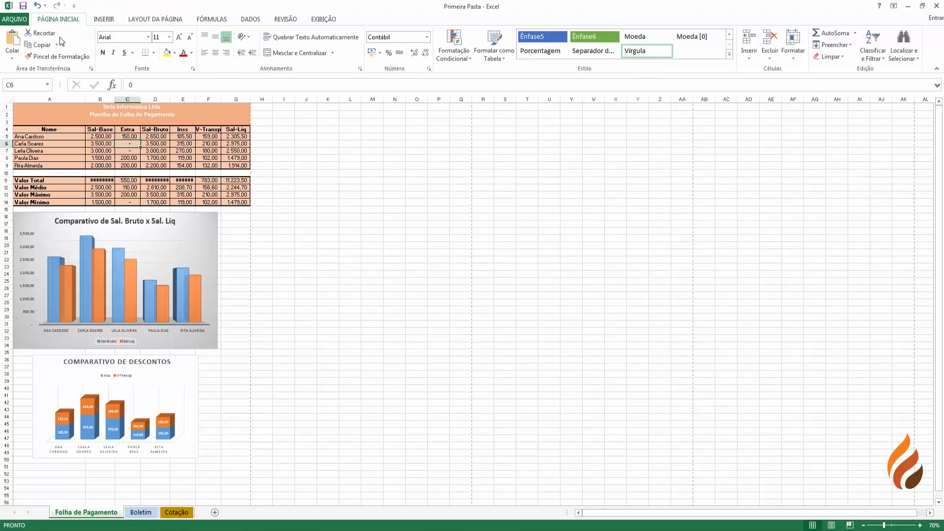
left_click(172, 136)
left_click(210, 143)
left_click(210, 188)
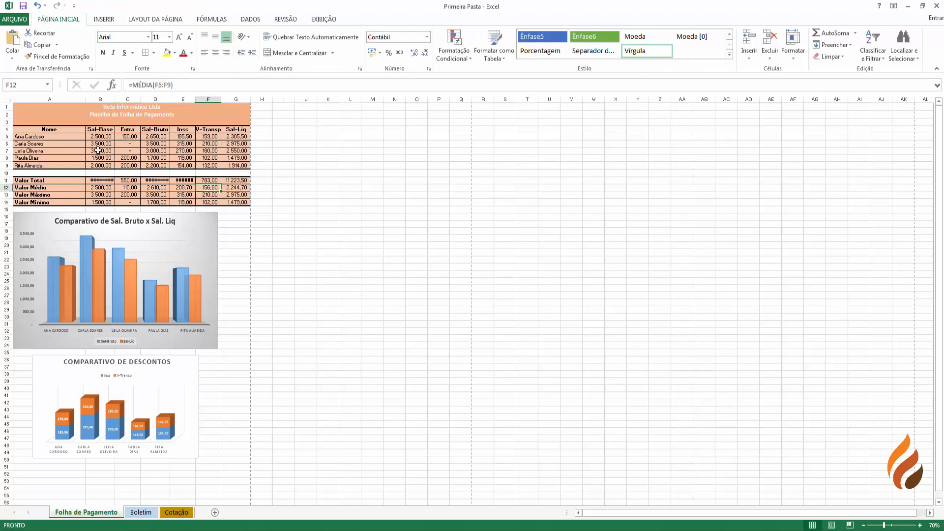
left_click(37, 137)
left_click(219, 186)
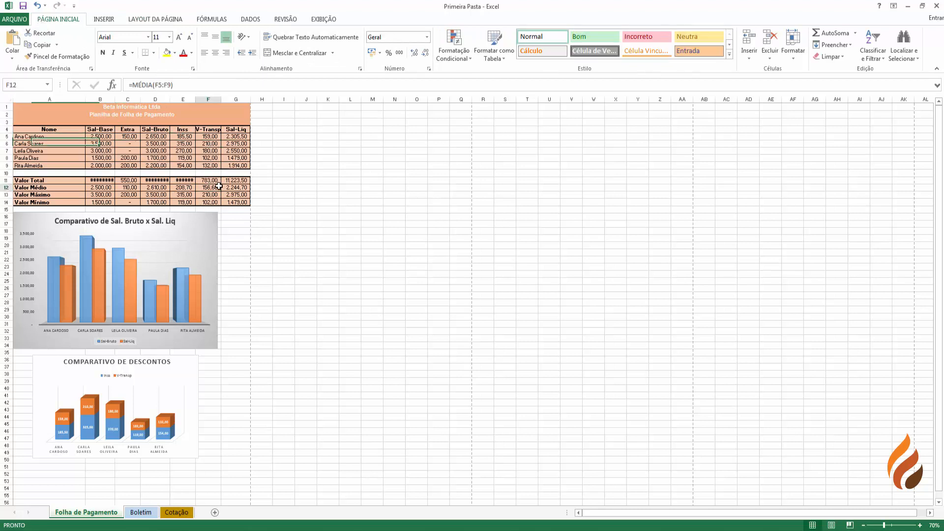
left_click(100, 180)
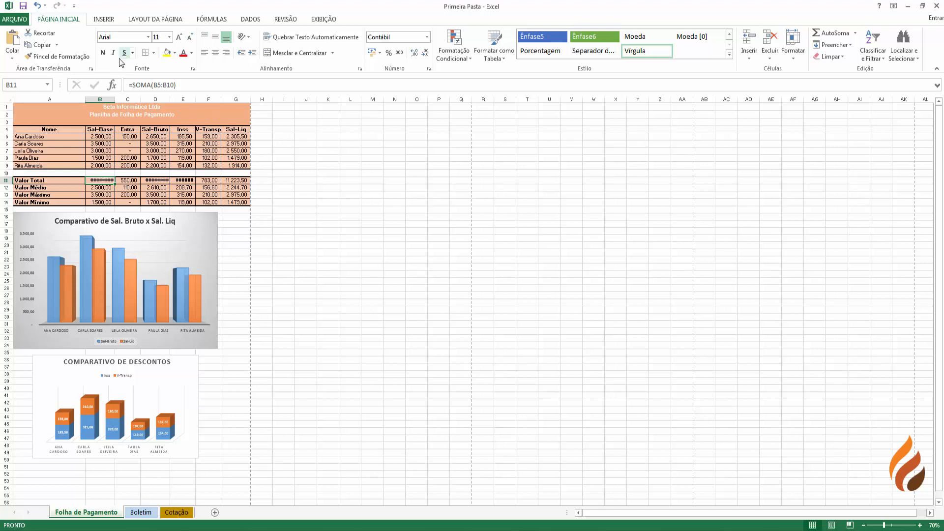
Step: Review the Largura and Altura page-fitting options for print scaling without changing them
left_click(135, 21)
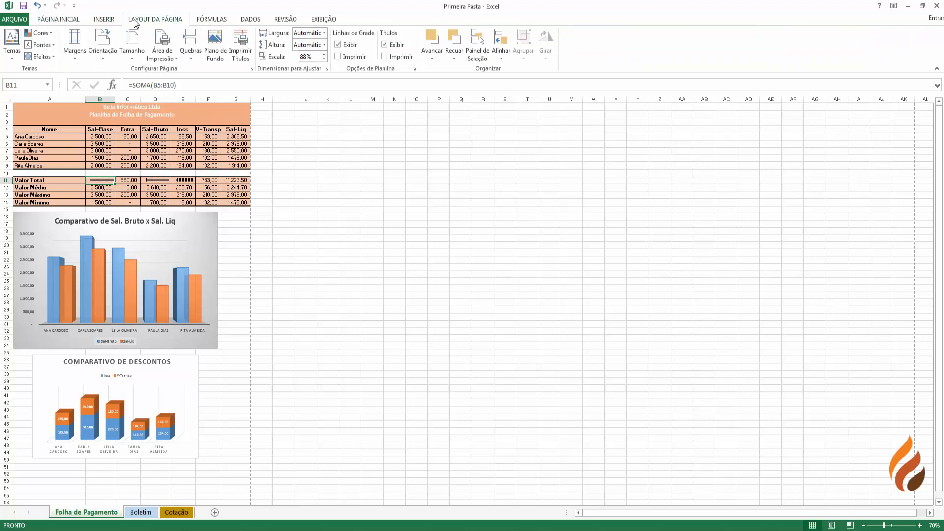
left_click(324, 33)
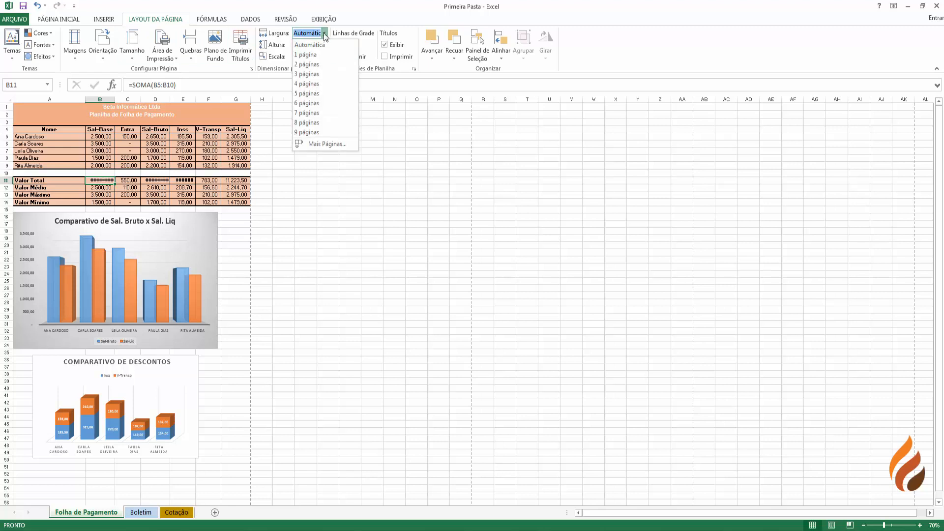
left_click(324, 45)
left_click(324, 44)
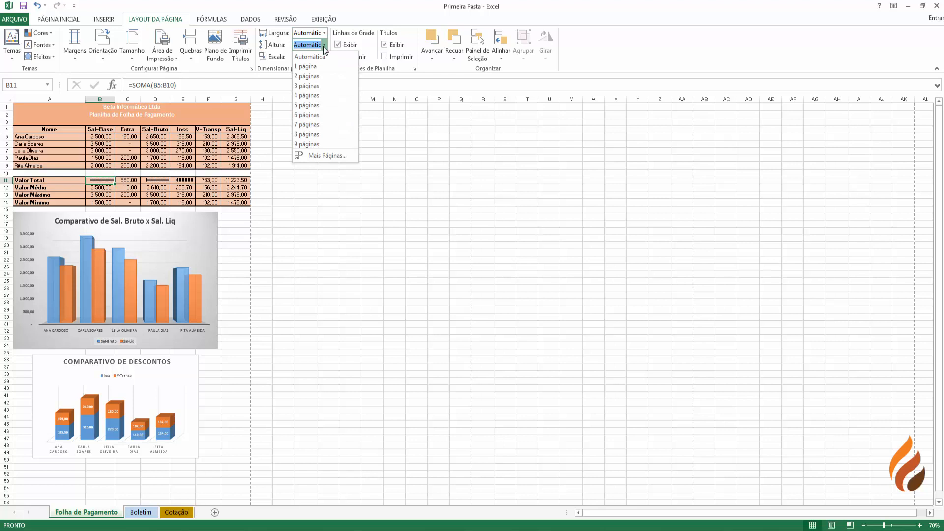
left_click(325, 9)
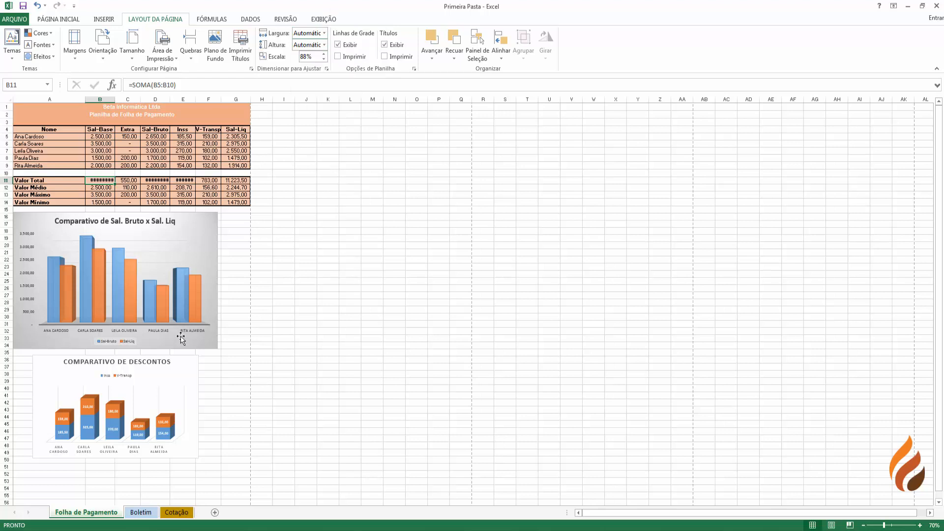
Step: Move the Comparativo de Descontos chart down below the horizontal page break line, starting at about row 59
scroll(181, 335, "down", 4)
mouse_move(144, 303)
left_mouse_down()
mouse_move(122, 410)
mouse_move(135, 388)
mouse_move(147, 305)
left_mouse_up()
left_click(185, 274)
left_click_drag(186, 274, 171, 448)
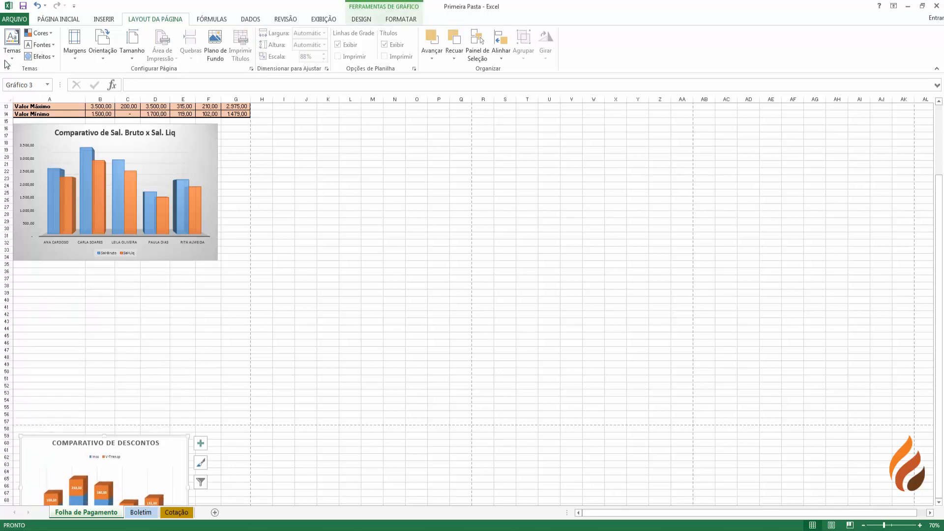
Step: Preview the printout of the selected Comparativo de Descontos chart, then return to the worksheet and deselect the chart
left_click(15, 19)
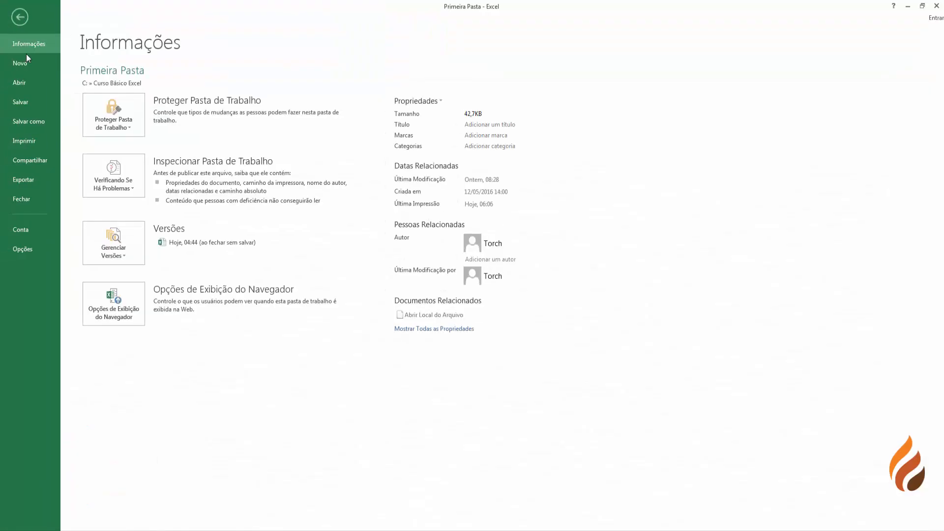
left_click(22, 141)
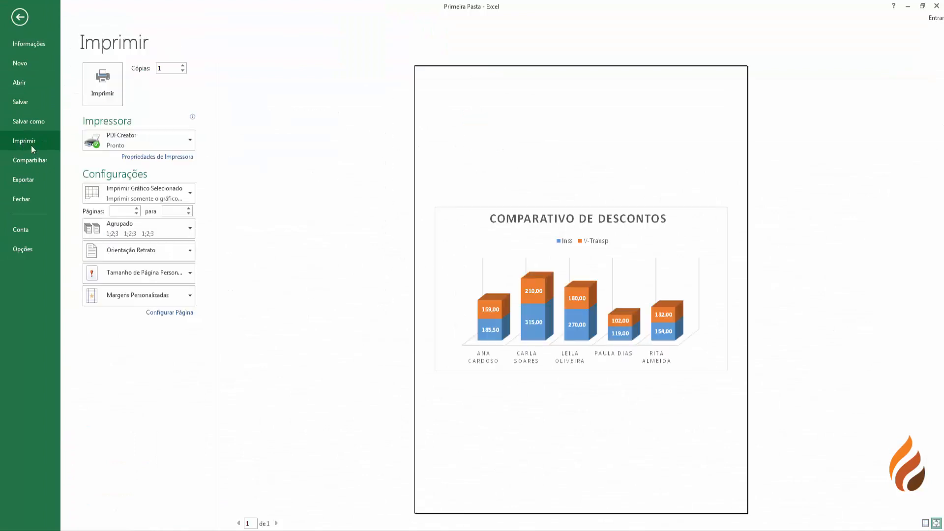
left_click(19, 18)
left_click(127, 315)
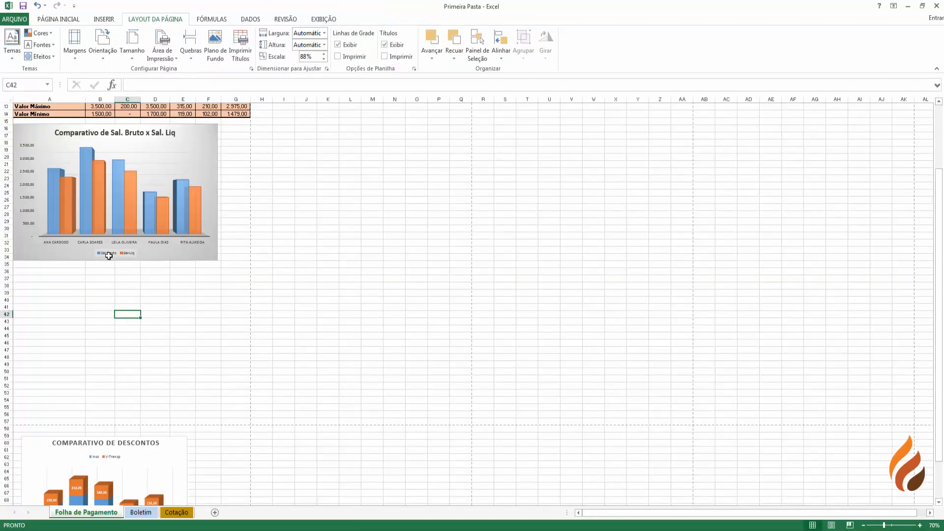
Step: Move the Comparativo de Descontos chart up about one row, keeping it just below the page break line, and deselect it
left_click(36, 249)
left_click(37, 300)
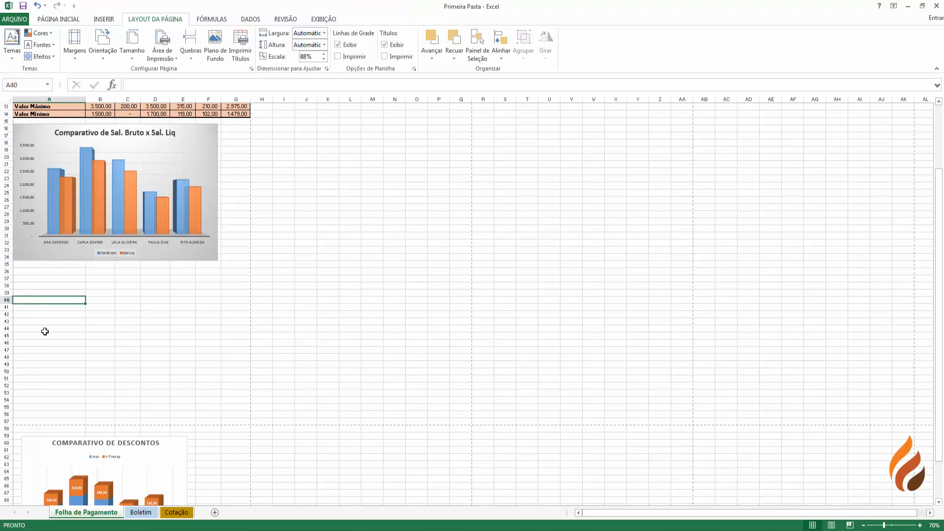
left_click_drag(181, 449, 182, 441)
left_click(154, 343)
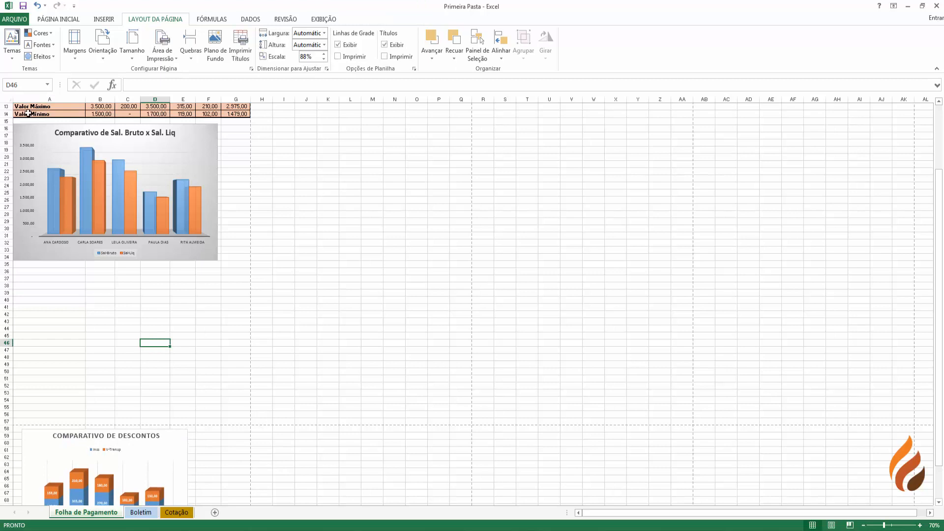
Step: Preview both printed pages of the Folha de Pagamento sheet, then return to the worksheet
left_click(93, 313)
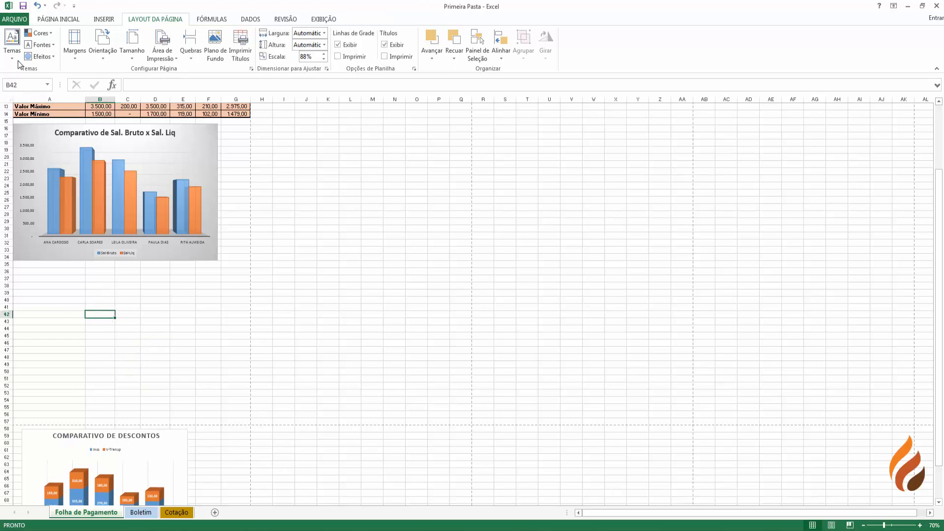
left_click(14, 19)
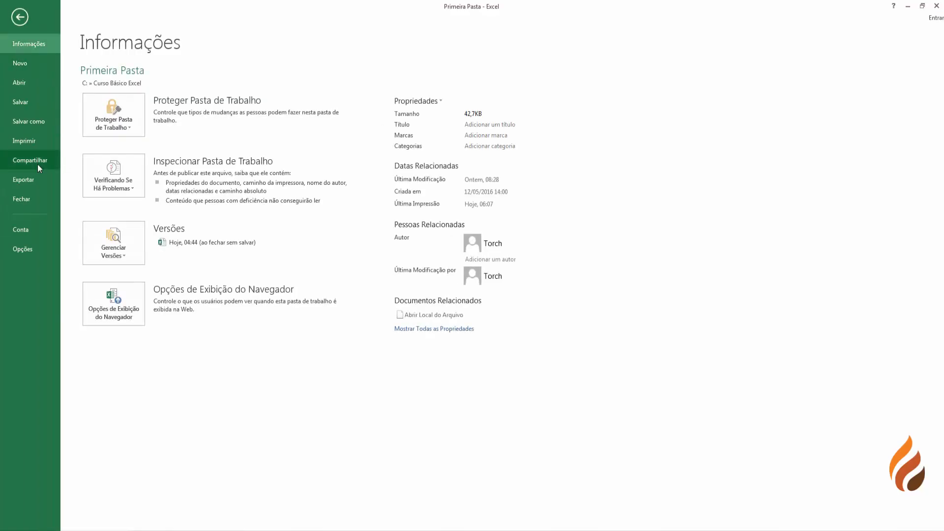
left_click(30, 142)
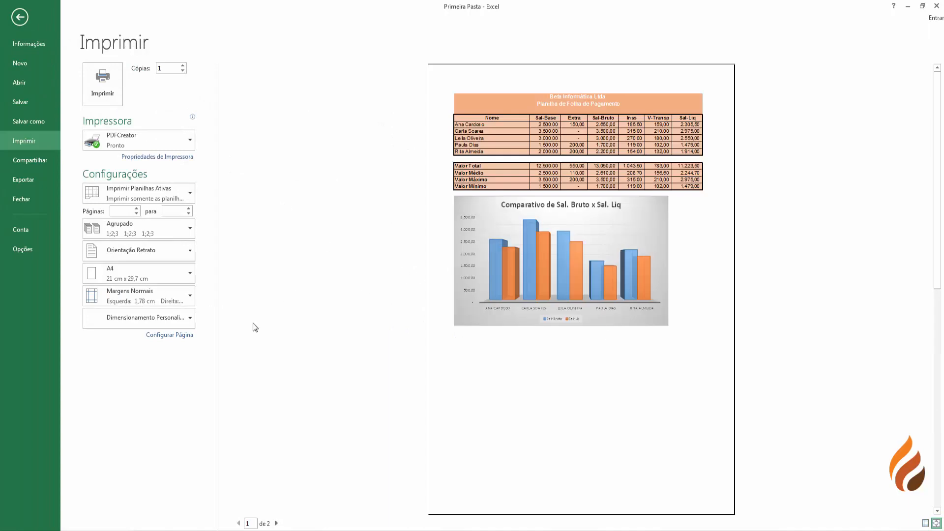
left_click(276, 525)
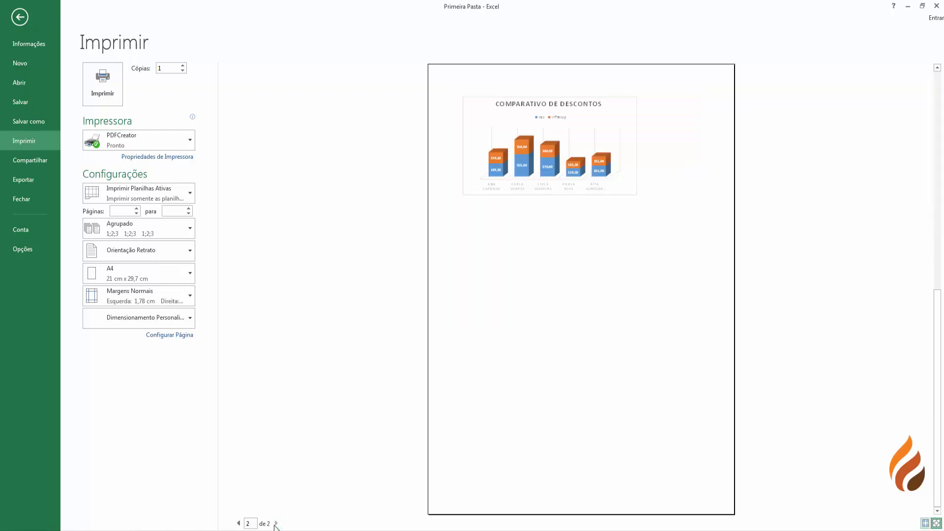
left_click(239, 523)
left_click(13, 21)
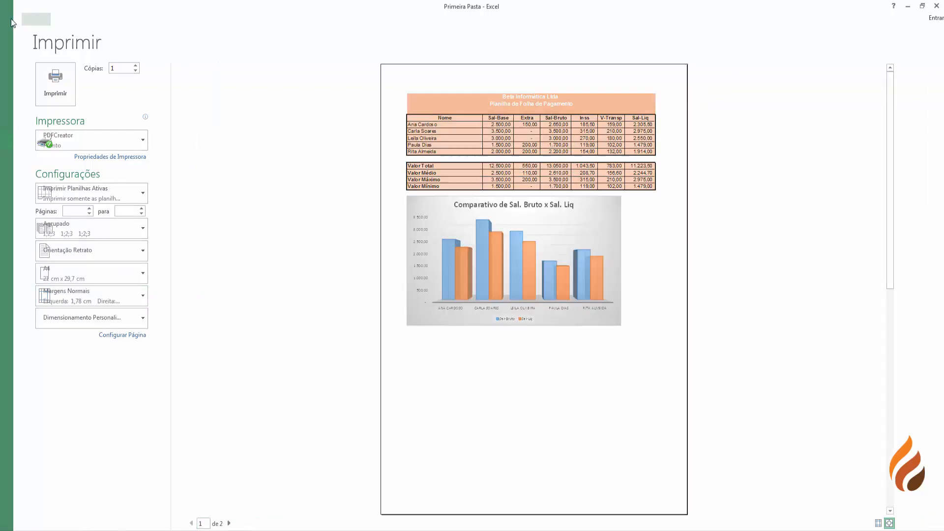
Step: Fit the print height (Altura) to 1 página, check the print preview, and return to review the sheet
left_click(324, 45)
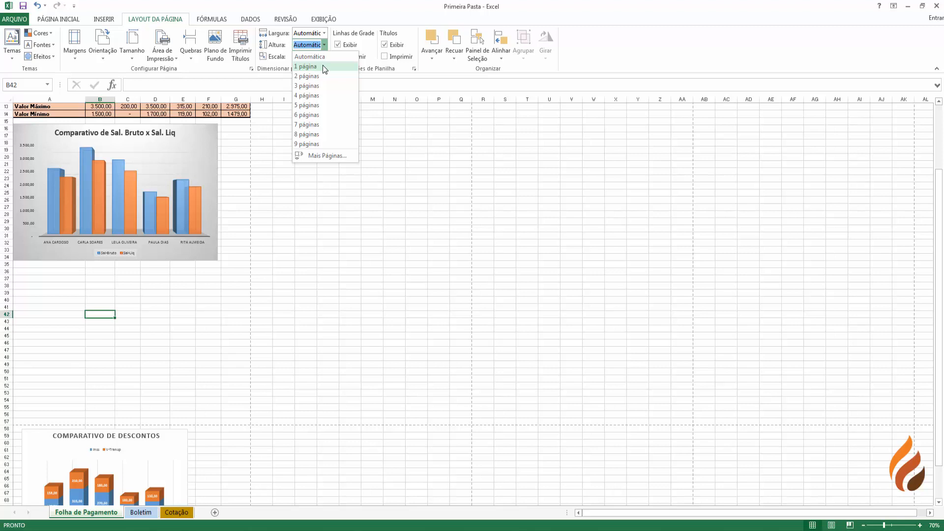
left_click(322, 65)
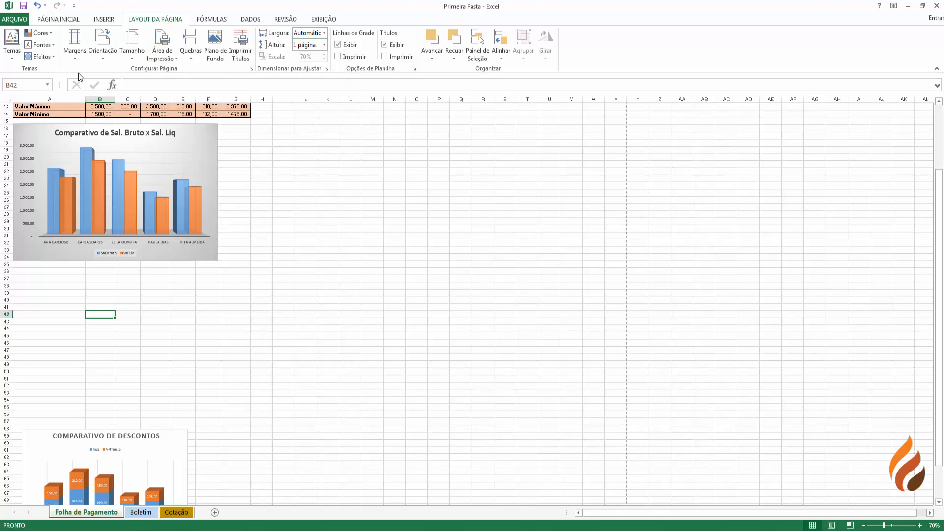
left_click(14, 19)
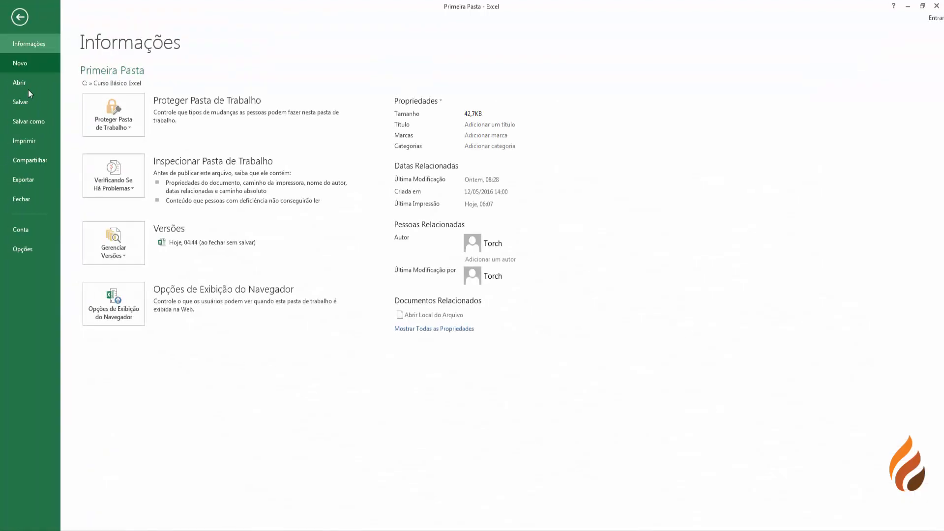
left_click(26, 140)
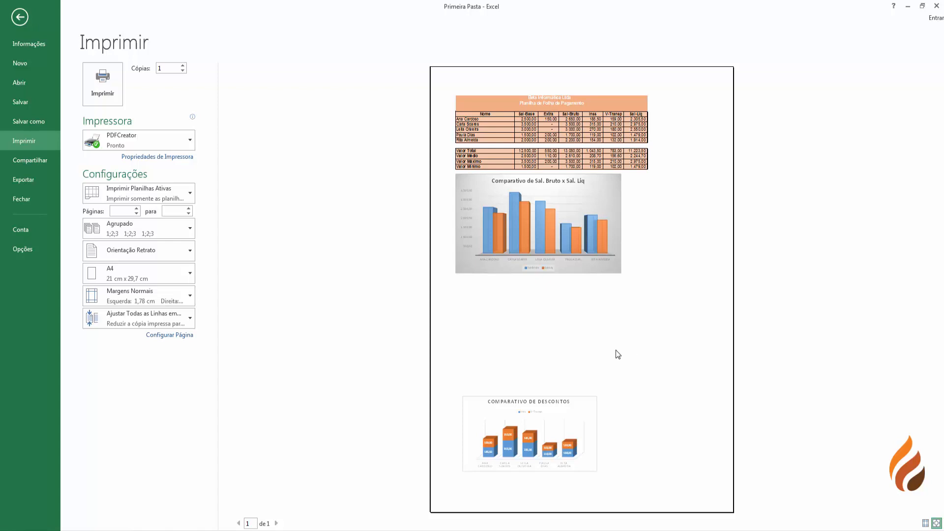
left_click(20, 19)
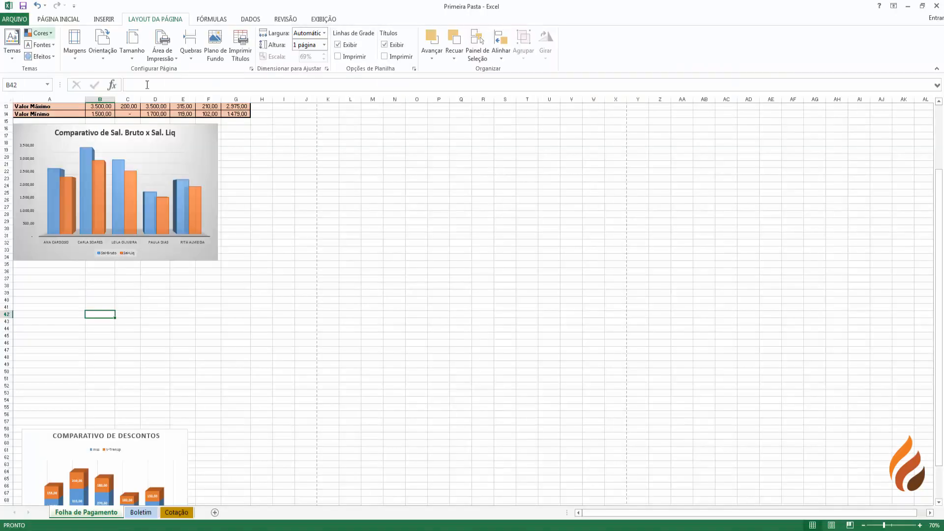
scroll(254, 321, "up", 4)
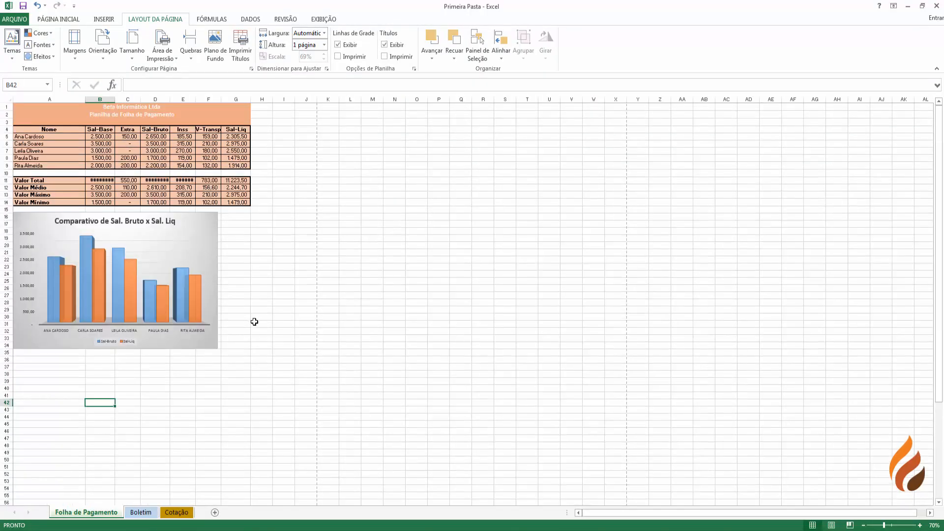
scroll(254, 321, "down", 9)
scroll(254, 323, "up", 9)
Step: Set the print scaling to a height of 4 páginas and a width of 8 páginas
left_click(325, 33)
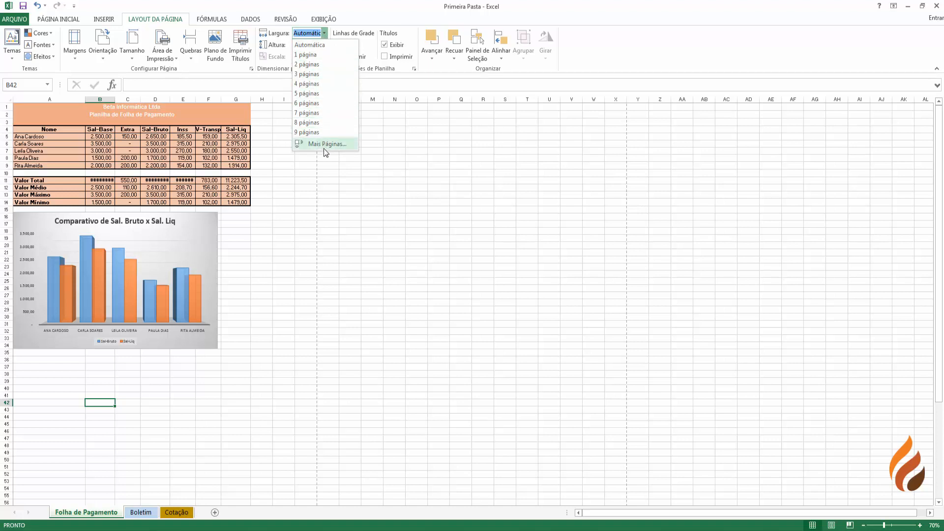
left_click(324, 33)
left_click(324, 45)
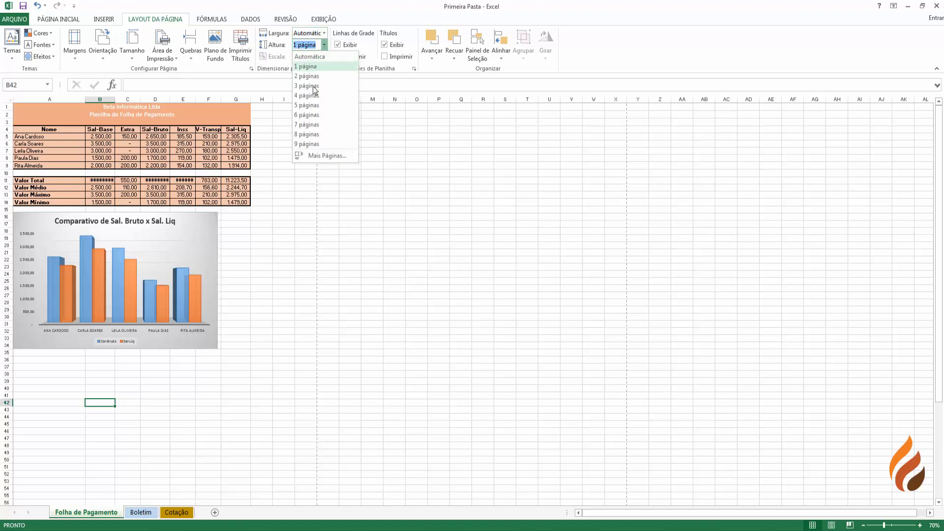
left_click(324, 45)
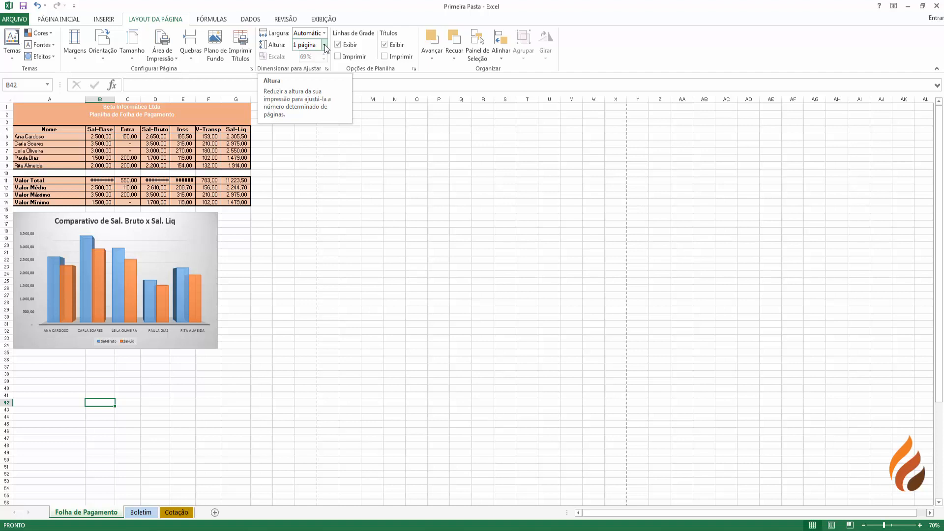
left_click(324, 46)
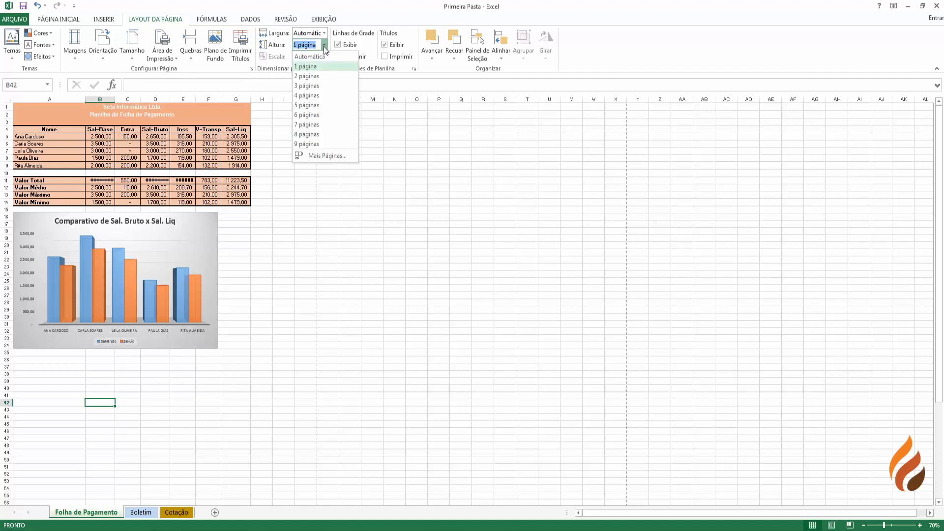
left_click(317, 99)
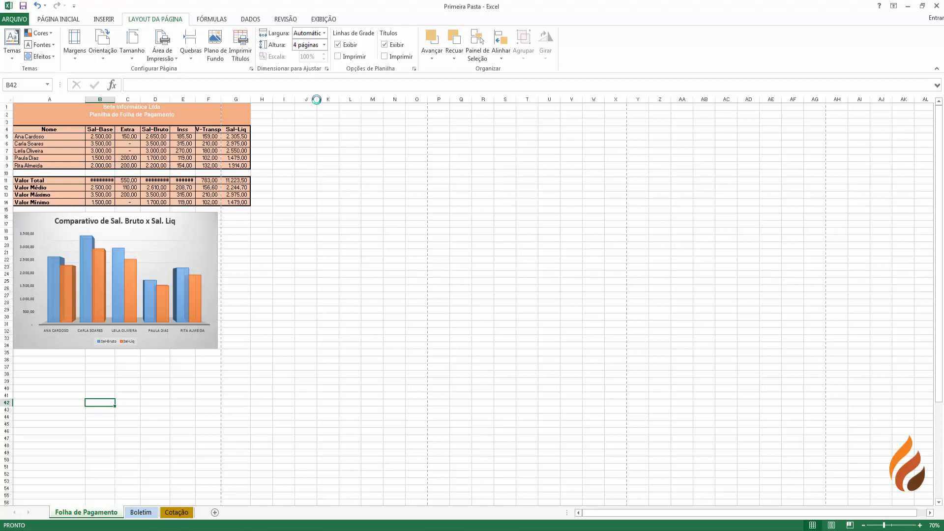
left_click(324, 34)
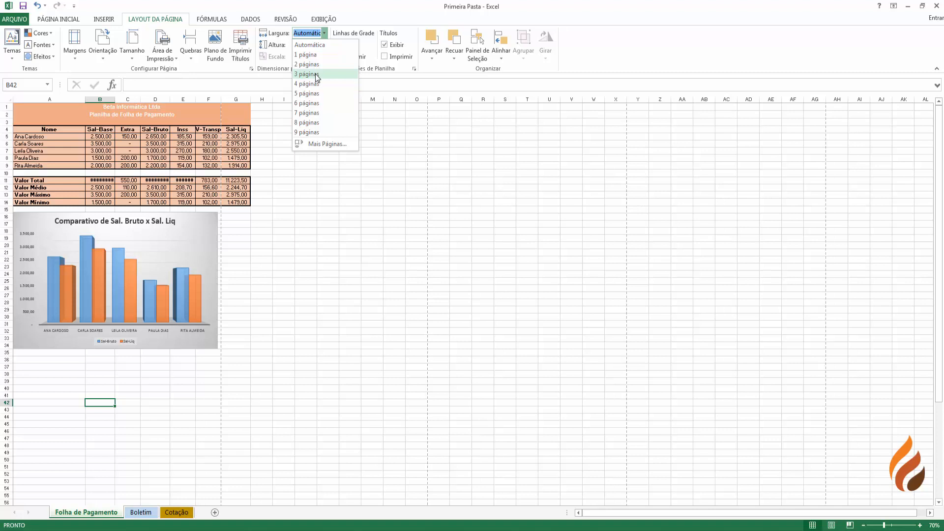
left_click(311, 124)
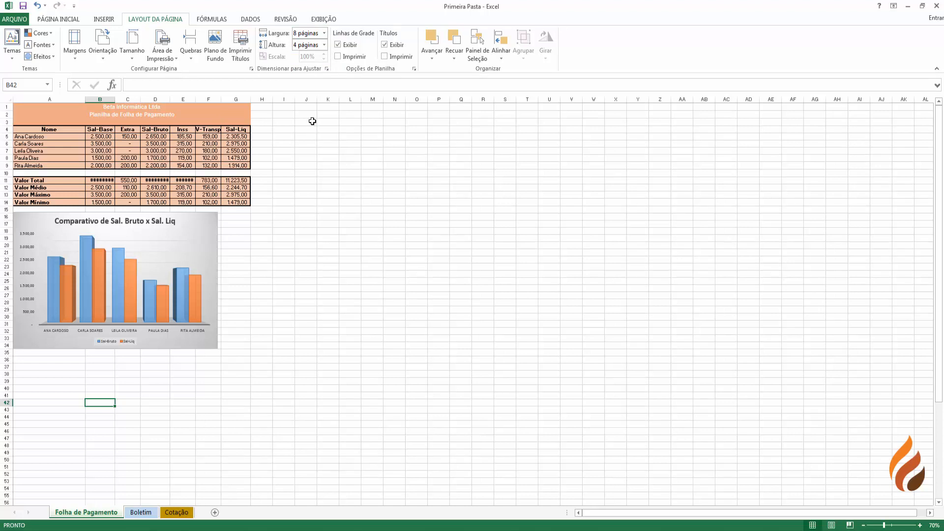
Step: Change both the print width and height from multiple pages to 1 página each
left_click(325, 33)
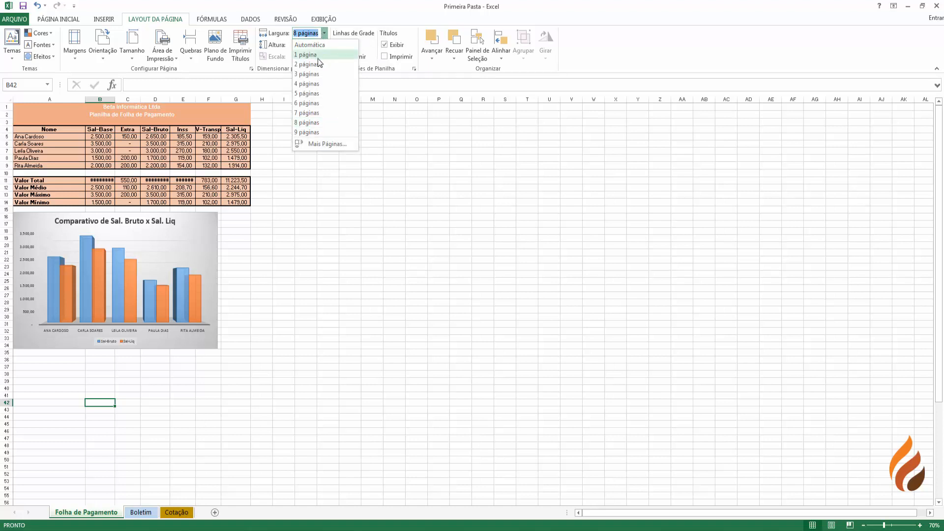
left_click(318, 56)
left_click(324, 45)
left_click(309, 67)
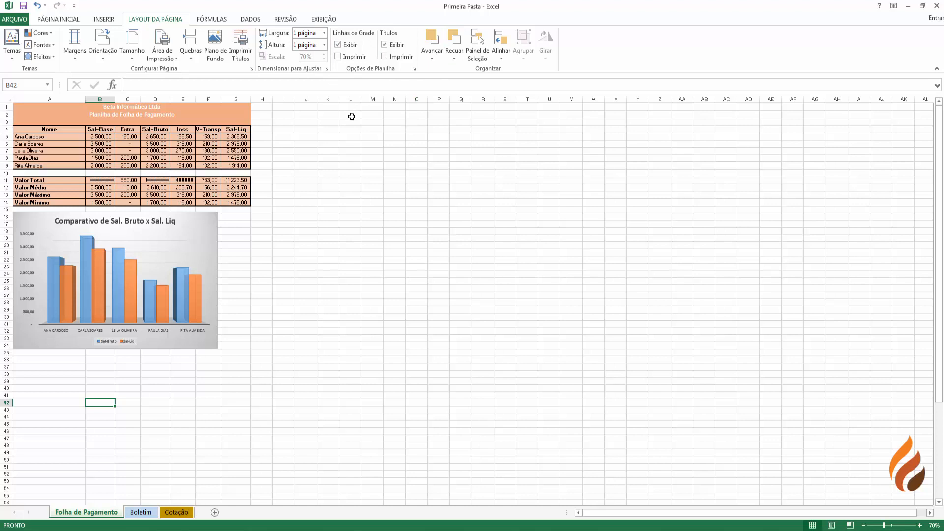
Step: Reset the print width and height scaling to Automática
left_click(324, 33)
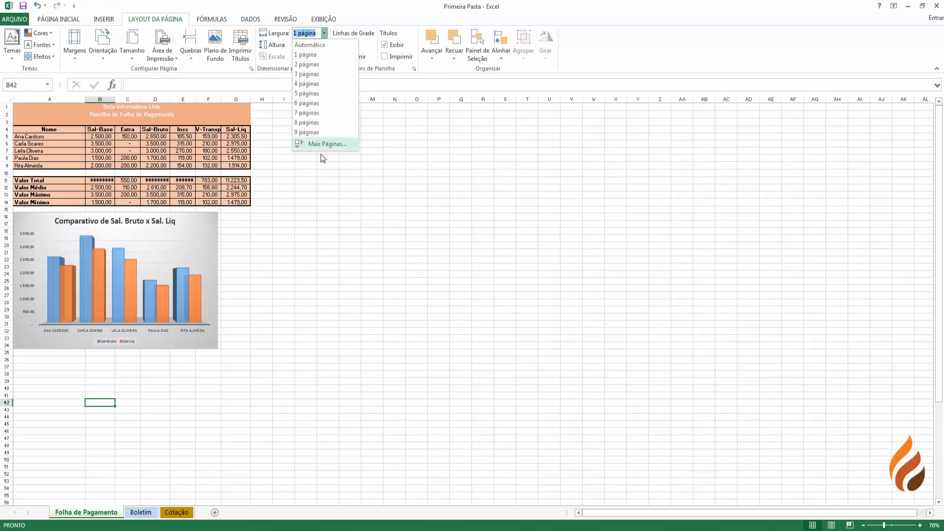
left_click(308, 46)
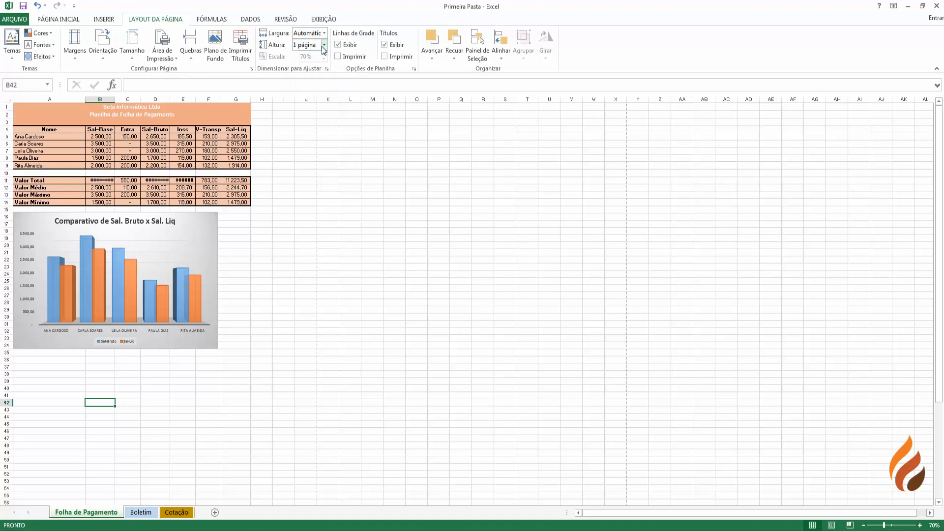
left_click(324, 45)
left_click(310, 57)
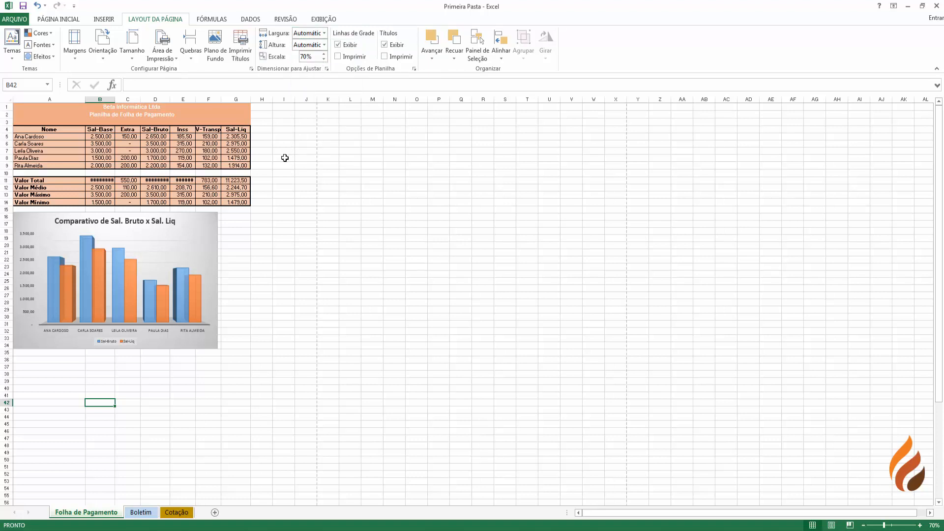
Step: Move the Comparativo de Descontos chart up to just below the Comparativo de Sal. Bruto x Sal. Liq chart, starting at about row 35
scroll(285, 160, "down", 3)
scroll(284, 161, "up", 3)
scroll(285, 161, "down", 5)
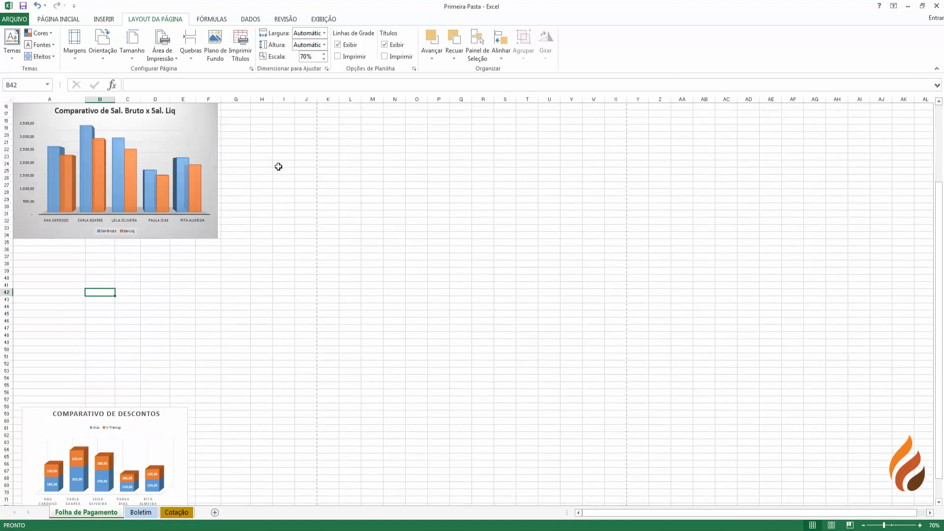
left_click_drag(181, 409, 186, 249)
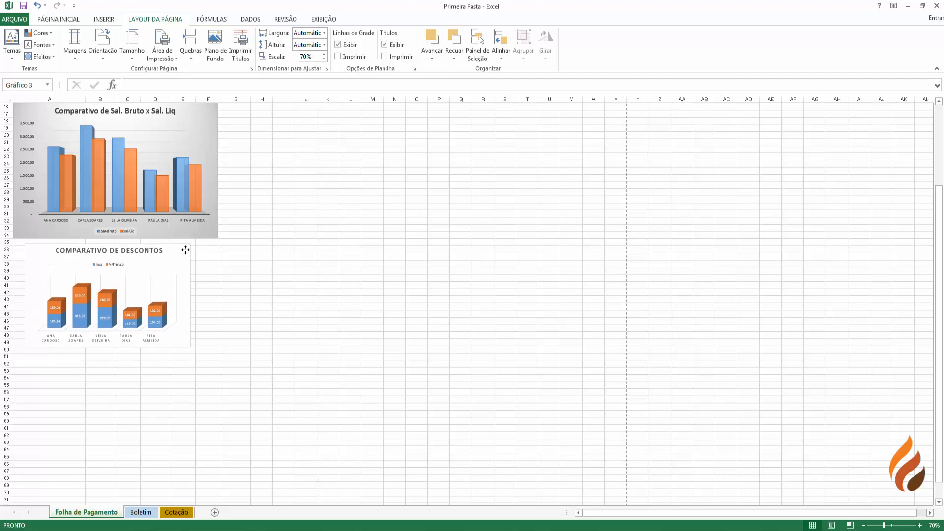
scroll(248, 319, "up", 5)
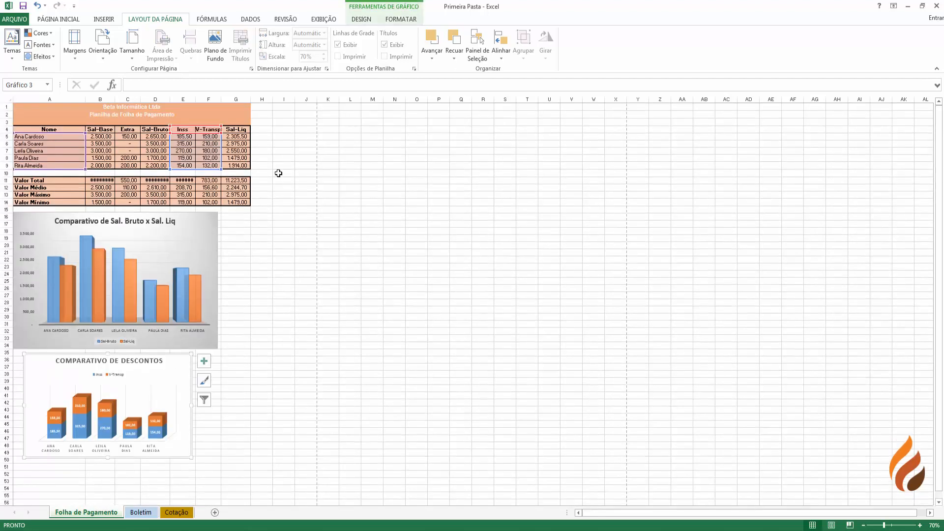
Step: Widen the Sal-Base, Sal-Bruto and Inss columns to fit their values, then check the page break positions
left_click_drag(30, 129, 236, 174)
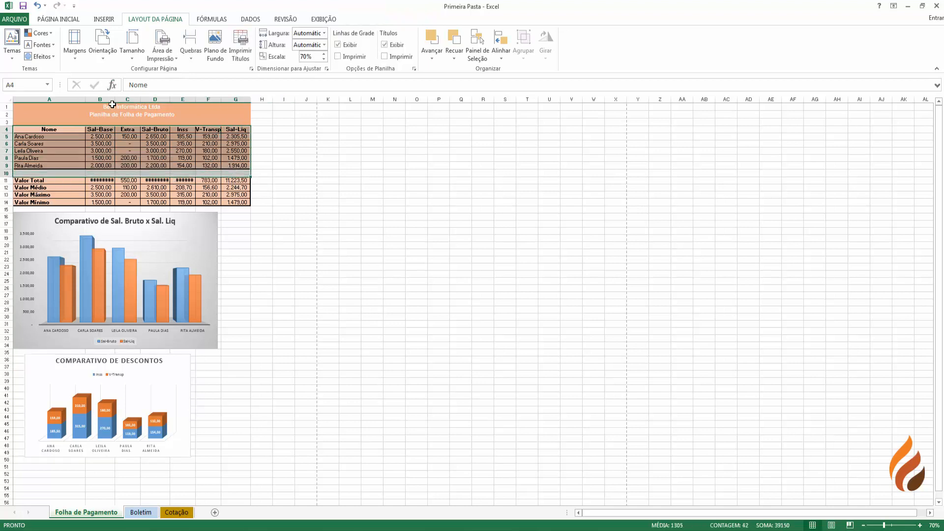
left_click_drag(114, 101, 219, 100)
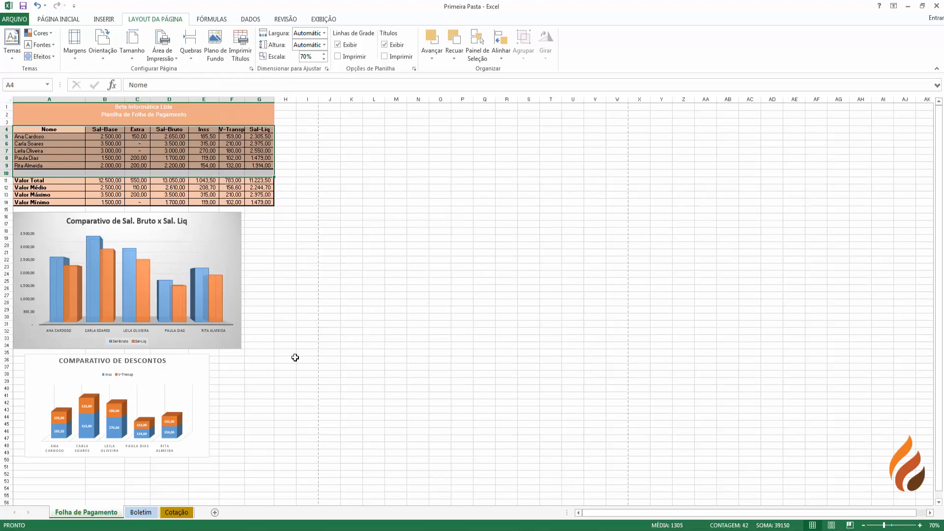
scroll(324, 435, "down", 3)
scroll(275, 472, "down", 4)
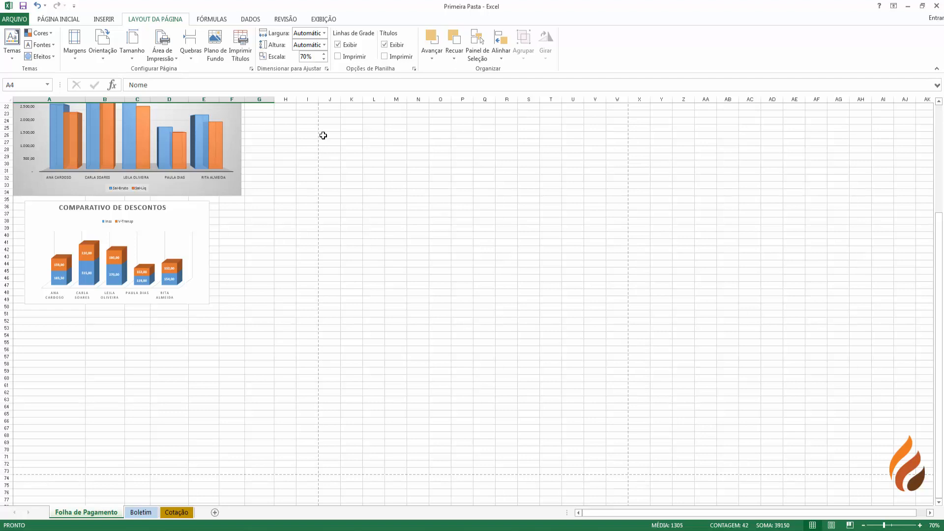
scroll(290, 287, "up", 7)
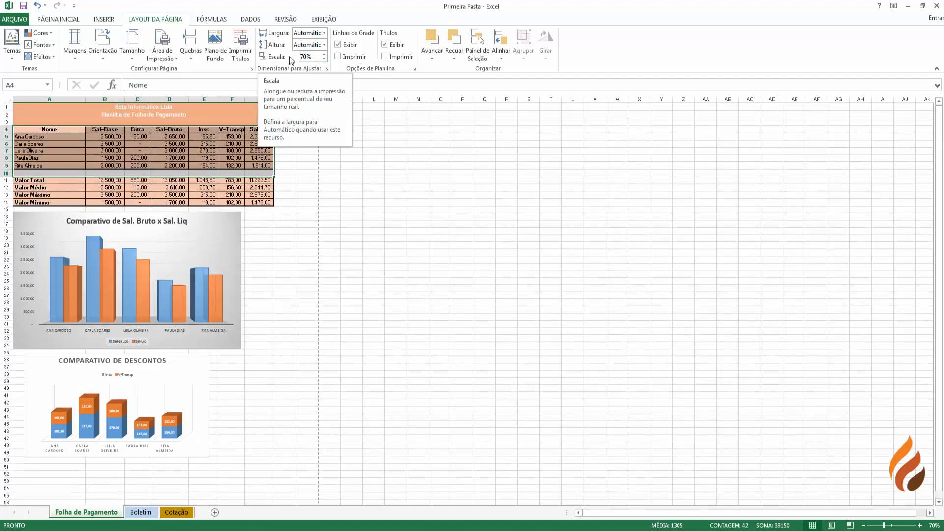
Step: Enlarge the worksheet view to 100% and fit the printout to 1 página in both width and height
left_click(313, 56)
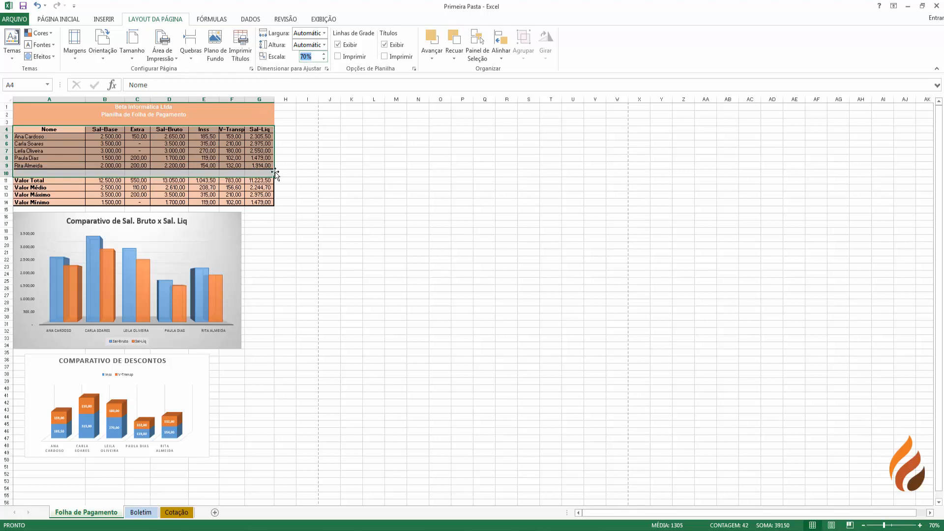
left_click(917, 526)
left_click(917, 525)
left_click(917, 525)
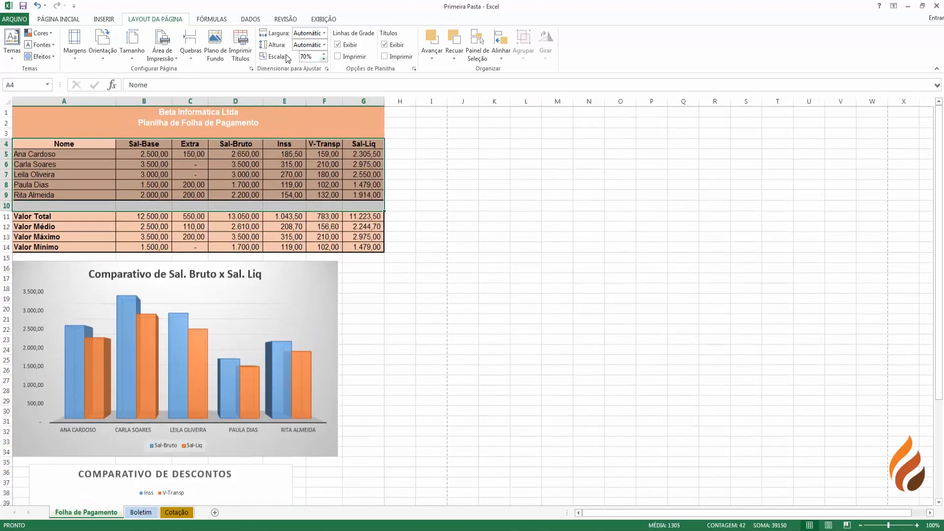
left_click(324, 33)
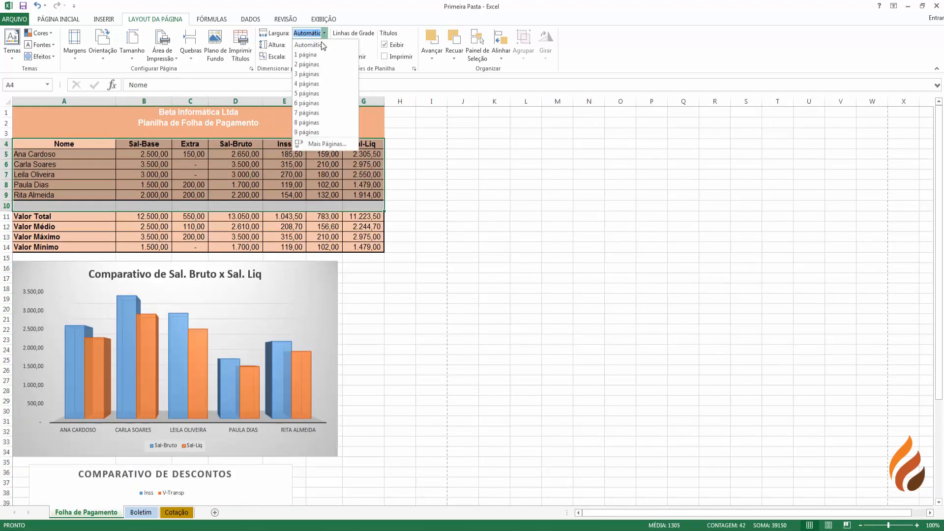
left_click(320, 57)
left_click(324, 45)
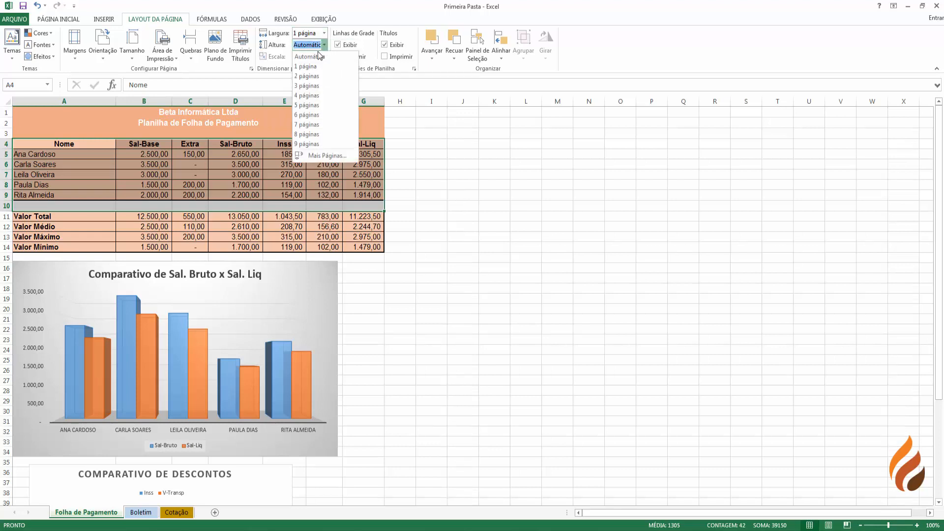
left_click(309, 66)
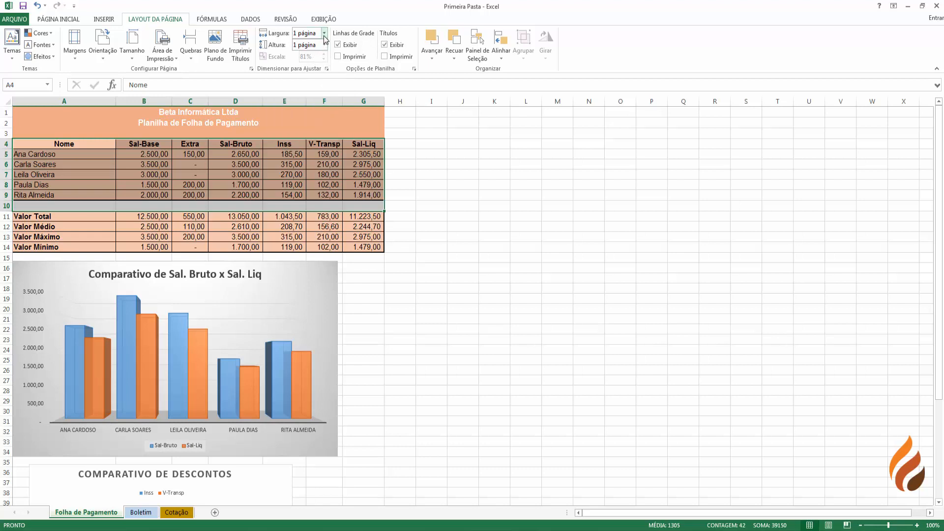
Step: Zoom the worksheet view out and back in to inspect the table and both charts, ending at 70%
left_click(861, 526)
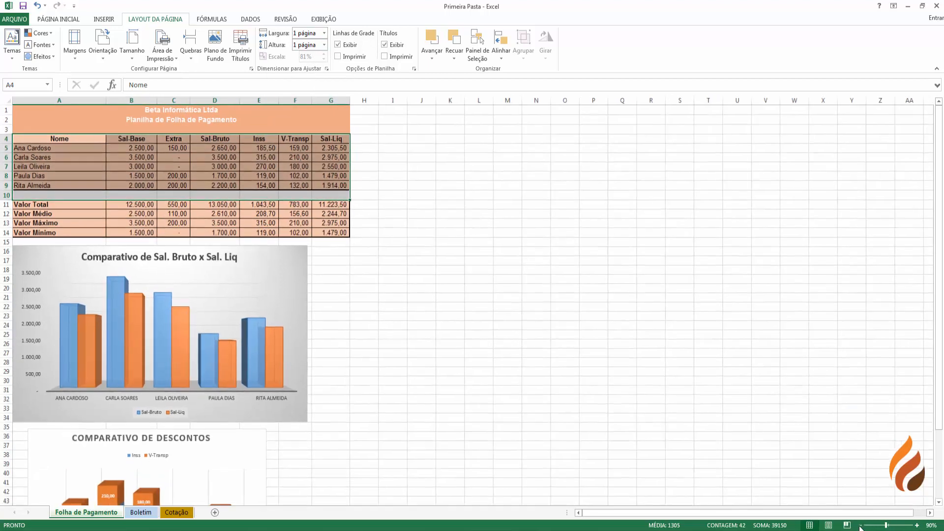
left_click(860, 525)
left_click(860, 525)
left_click(860, 525)
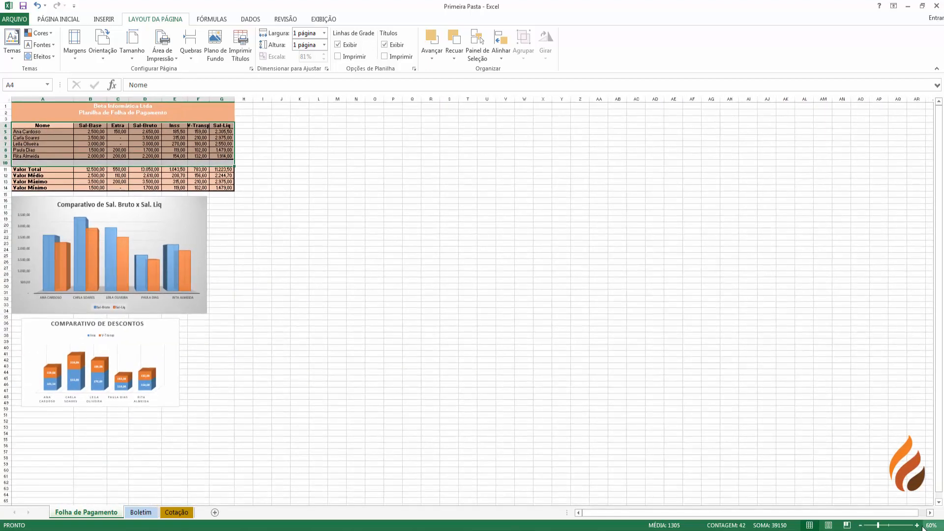
left_click(917, 525)
left_click(917, 526)
left_click(917, 526)
left_click(917, 526)
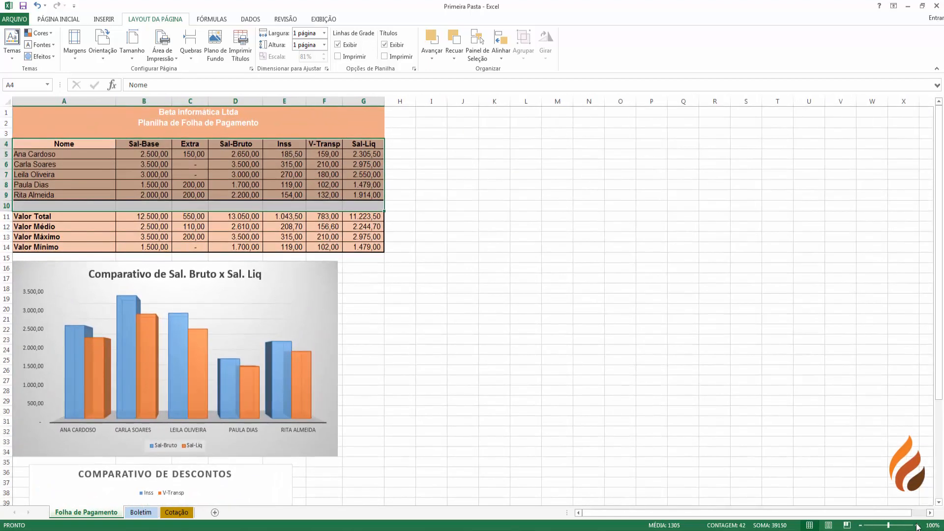
left_click(917, 526)
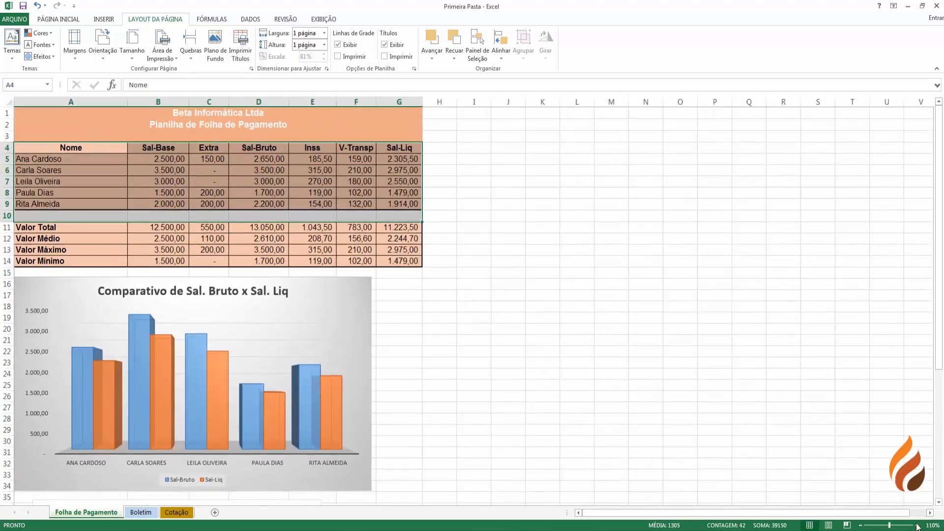
left_click(861, 526)
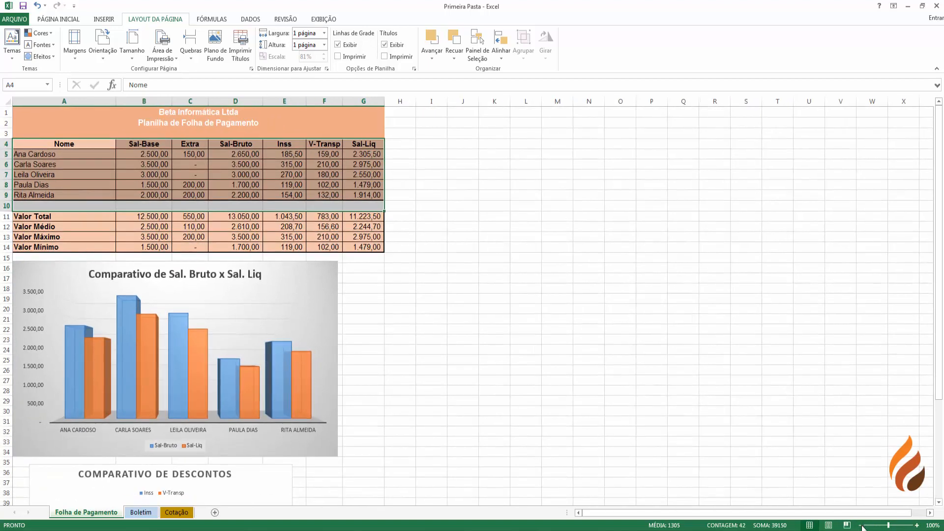
left_click(861, 526)
left_click(861, 526)
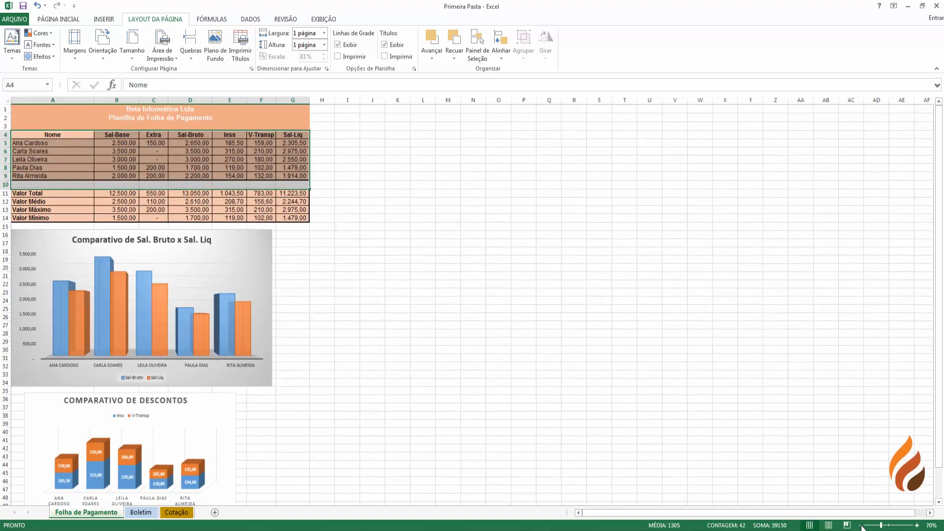
left_click(861, 526)
left_click(861, 526)
left_click(861, 526)
left_click(861, 525)
left_click(861, 526)
left_click(861, 525)
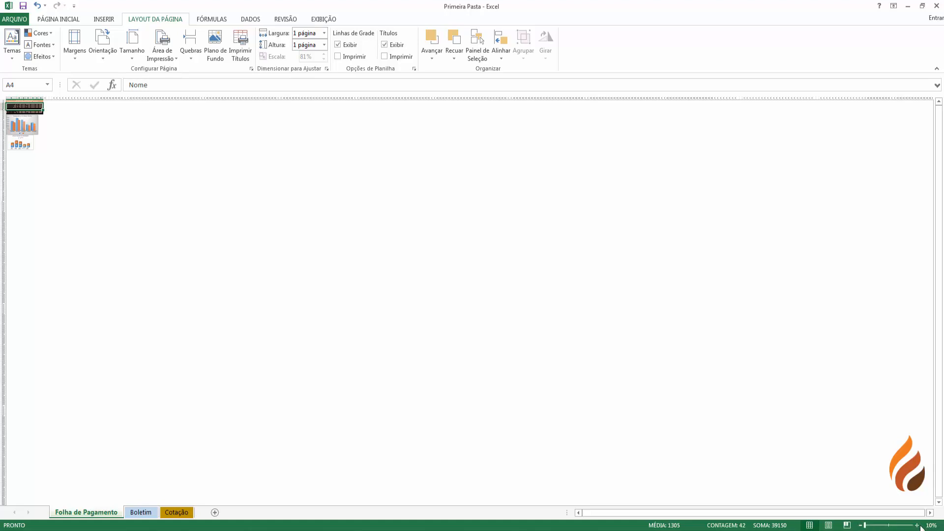
left_click(916, 526)
left_click(917, 525)
left_click(916, 525)
left_click(917, 525)
left_click(917, 525)
left_click(916, 525)
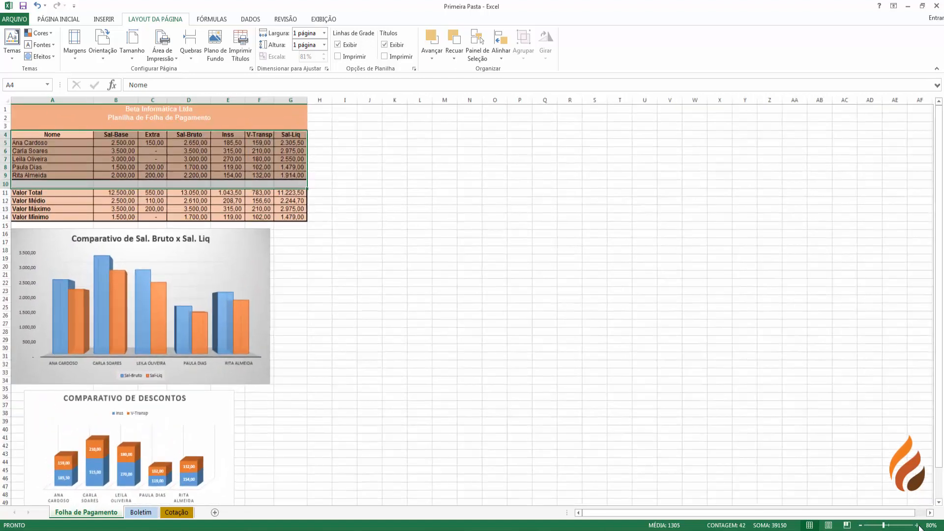
left_click(861, 525)
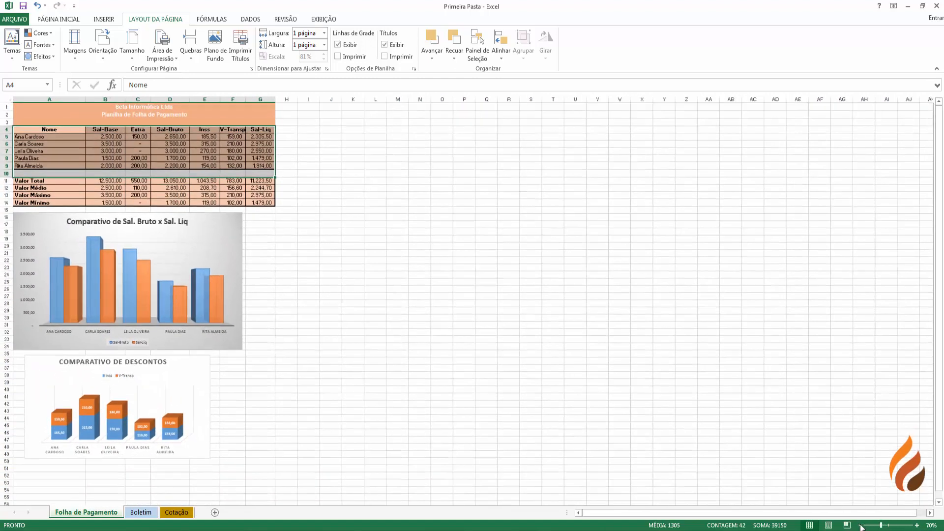
Step: Reset both the print width and the print height of the sheet to Automática
left_click(324, 33)
left_click(310, 41)
left_click(324, 45)
left_click(318, 52)
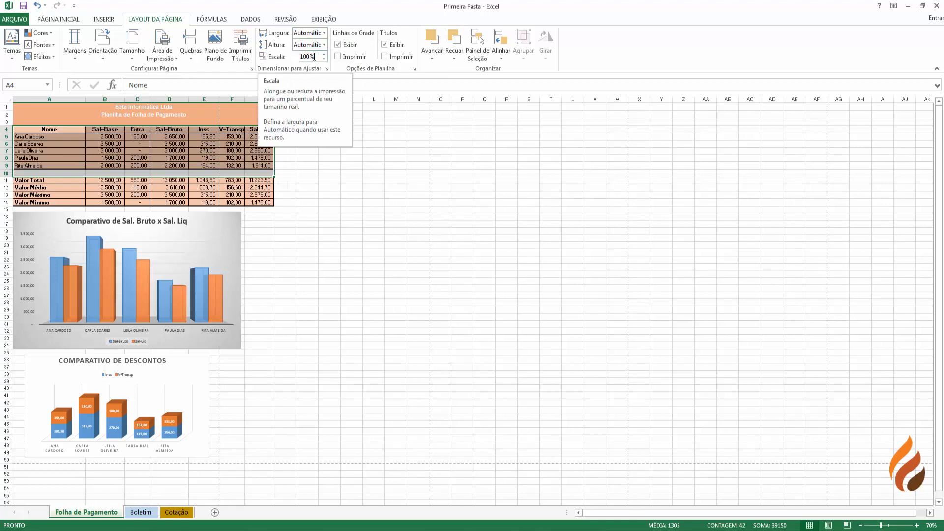
Step: Reduce the print scale to 80% and check where the page breaks fall around the table and charts
left_click(323, 59)
left_click(323, 54)
left_click(324, 59)
left_click(324, 59)
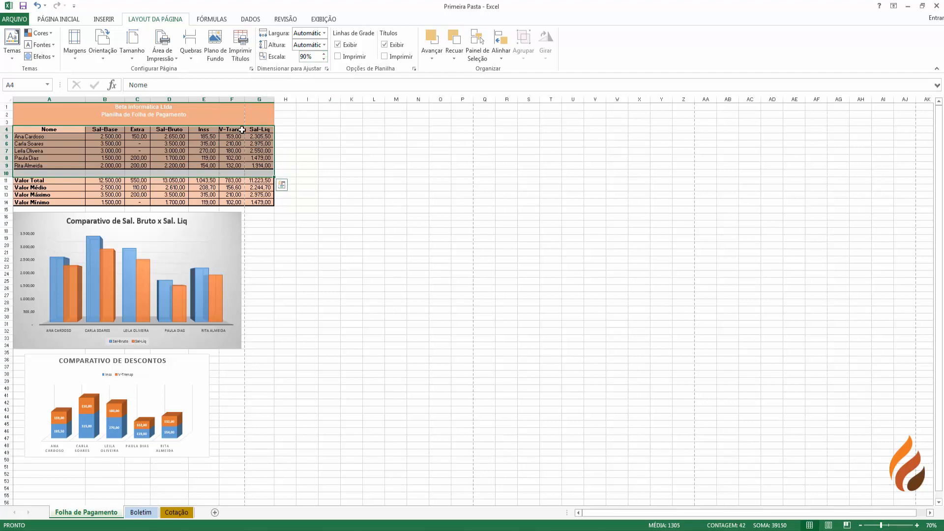
left_click(324, 59)
left_click(325, 59)
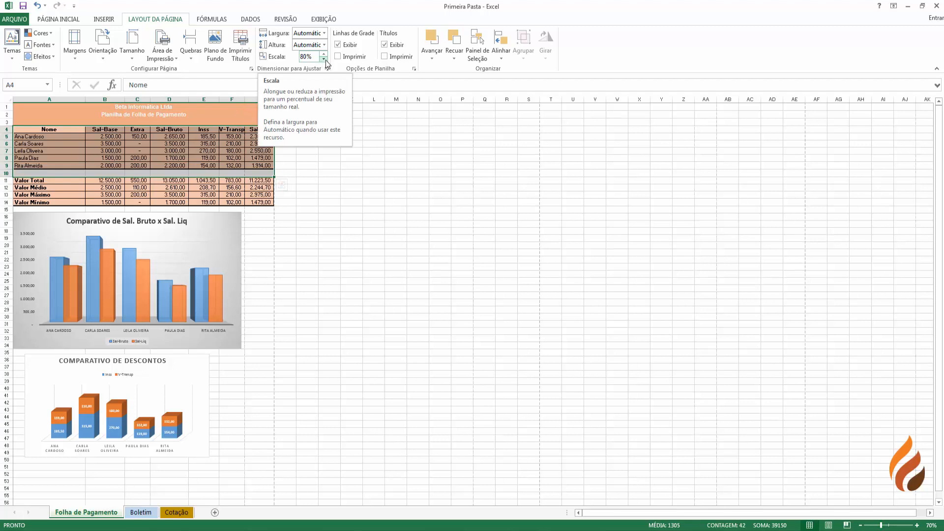
left_click(489, 224)
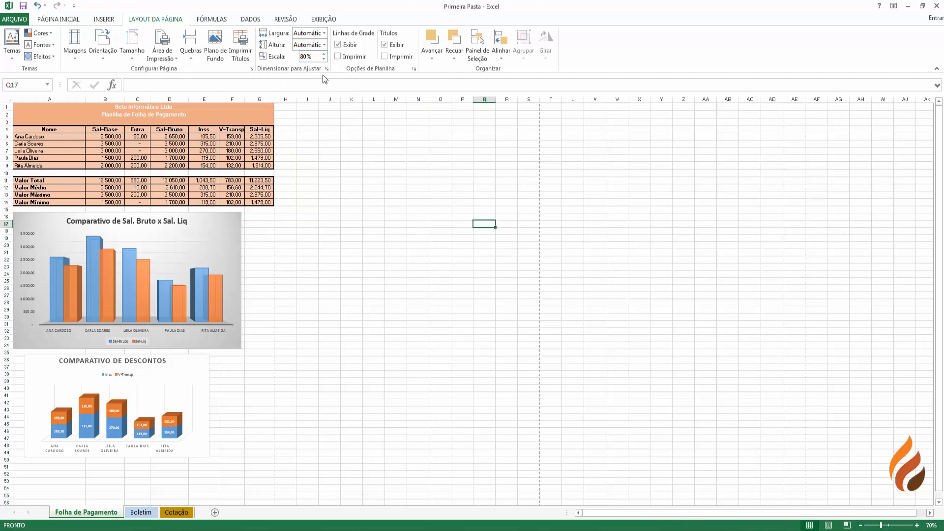
scroll(278, 207, "down", 5)
scroll(278, 206, "up", 5)
Step: Raise the print scale to 100% and fit the print width to 1 página
left_click(324, 55)
left_click(324, 54)
left_click(324, 54)
left_click(324, 54)
left_click(324, 33)
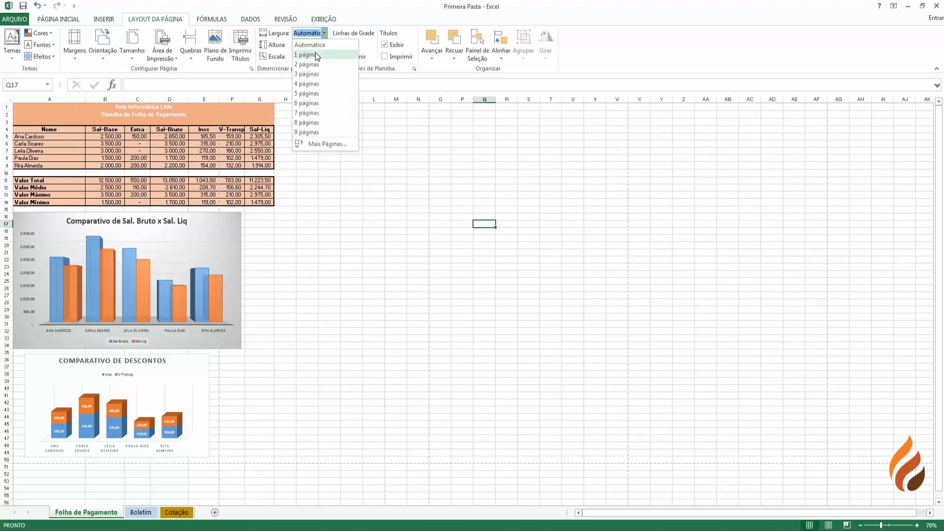
left_click(315, 53)
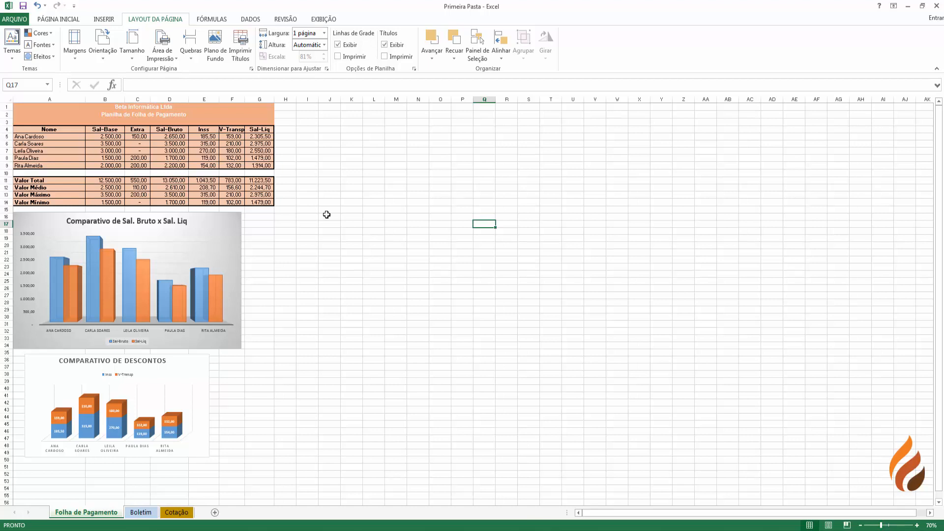
Step: Return the print width to Automática and the print scale to 100%
left_click(324, 33)
left_click(315, 42)
left_click(324, 54)
left_click(324, 54)
left_click(324, 55)
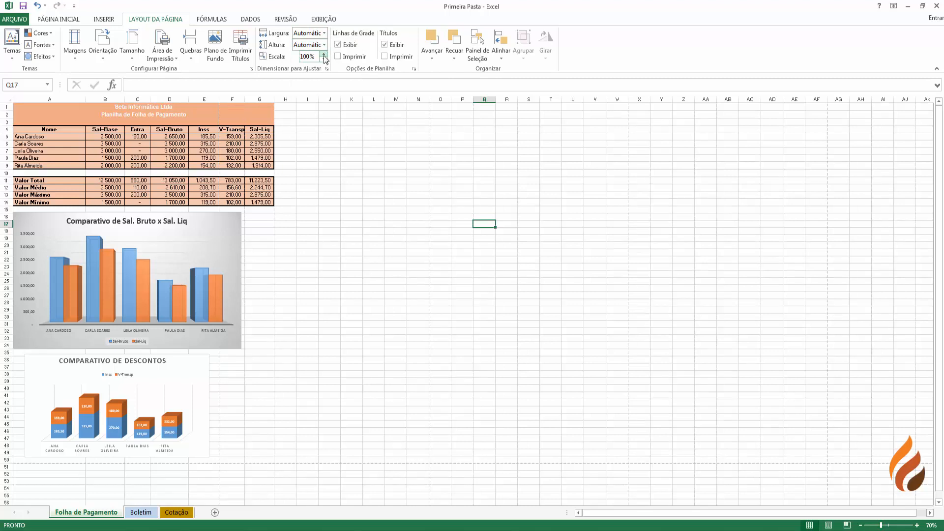
Step: Apply the Estreita margin preset to the Folha de Pagamento sheet
left_click(75, 53)
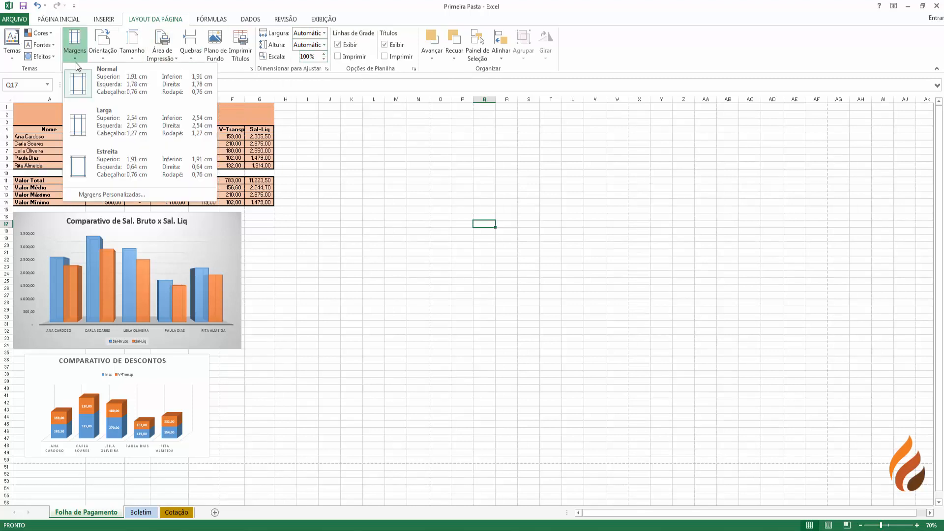
left_click(81, 170)
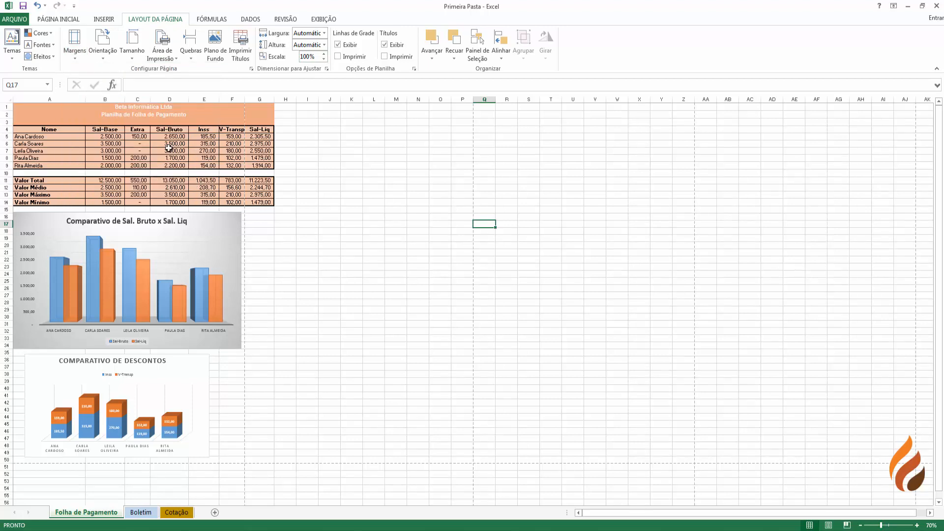
left_click(78, 63)
left_click(79, 171)
Step: Check the page breaks beside the table and below the Comparativo de Descontos chart
left_click(104, 58)
left_click(104, 59)
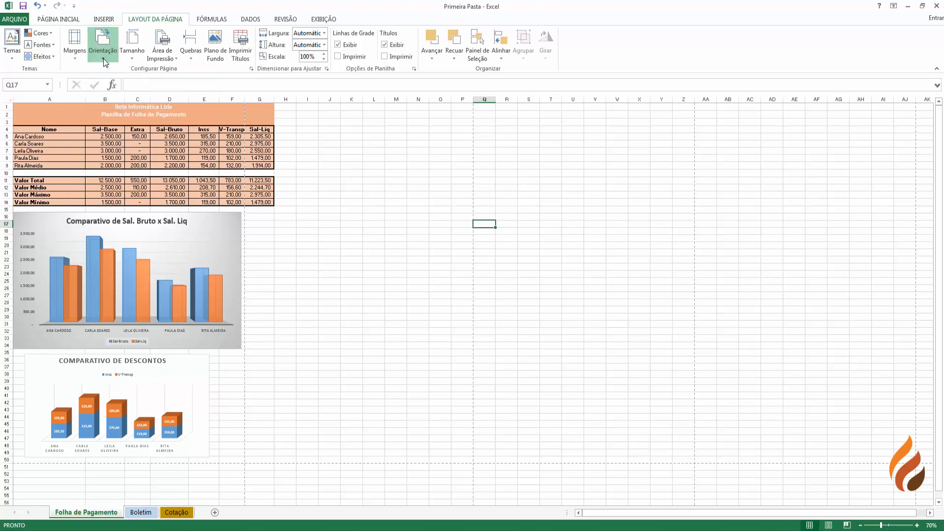
scroll(210, 197, "down", 5)
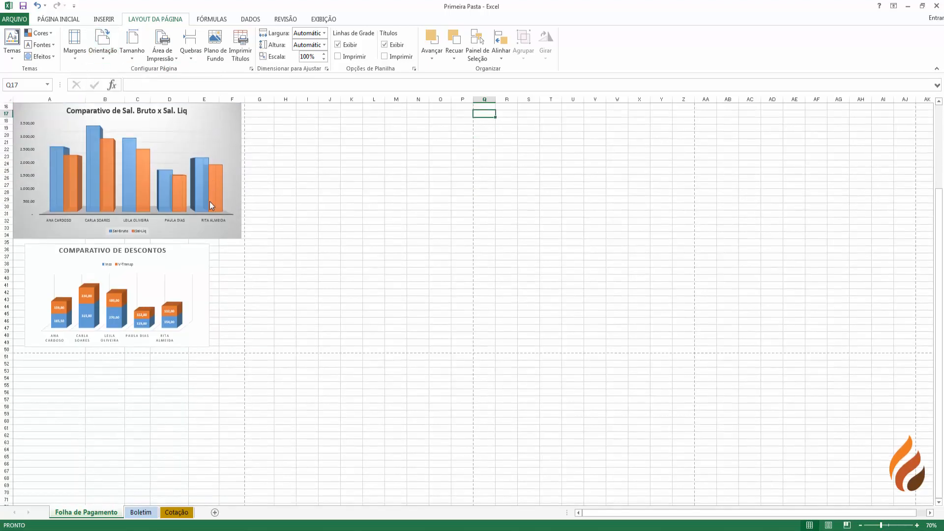
scroll(210, 201, "up", 5)
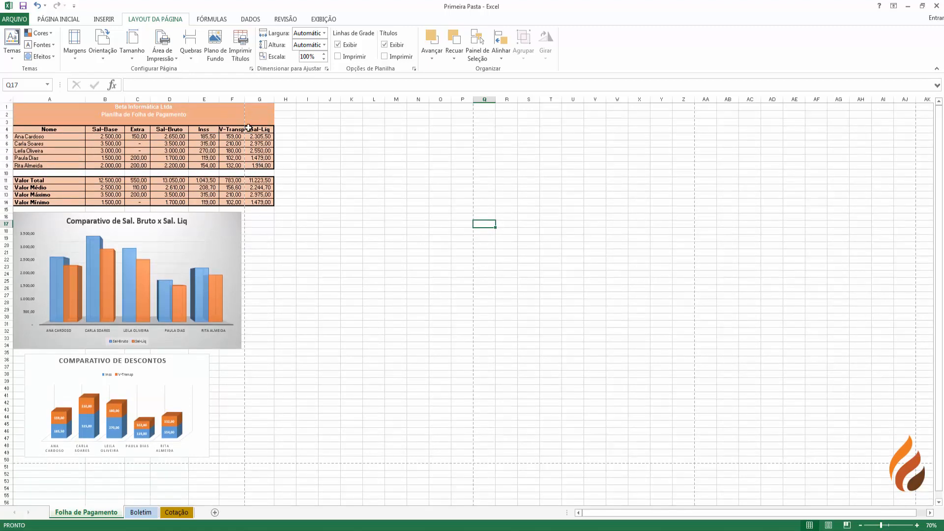
Step: Look over the available paper sizes, keep A4, and set the print scale to 90%
left_click(129, 54)
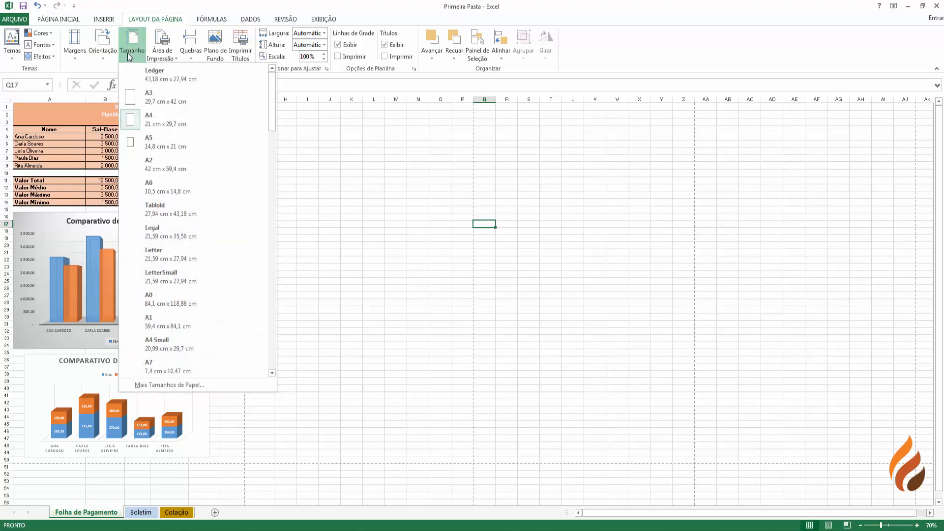
left_click(127, 52)
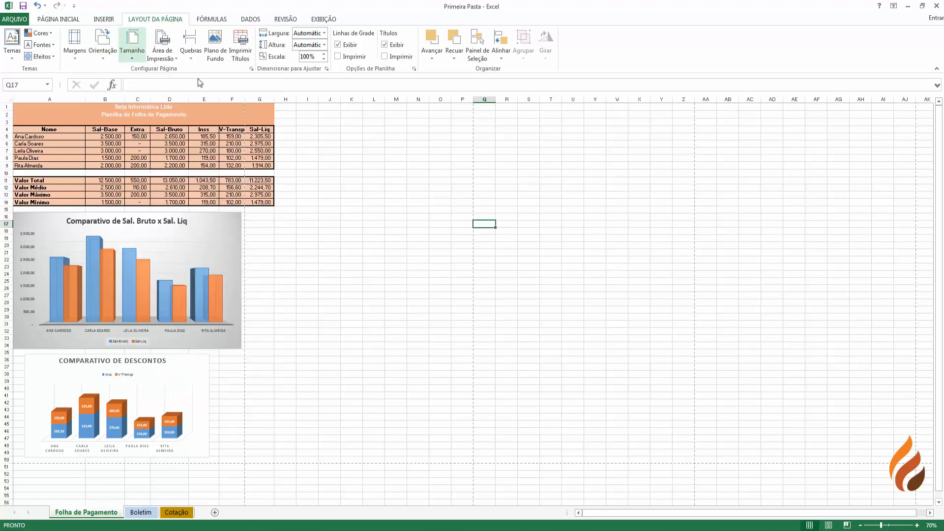
left_click(323, 59)
left_click(324, 59)
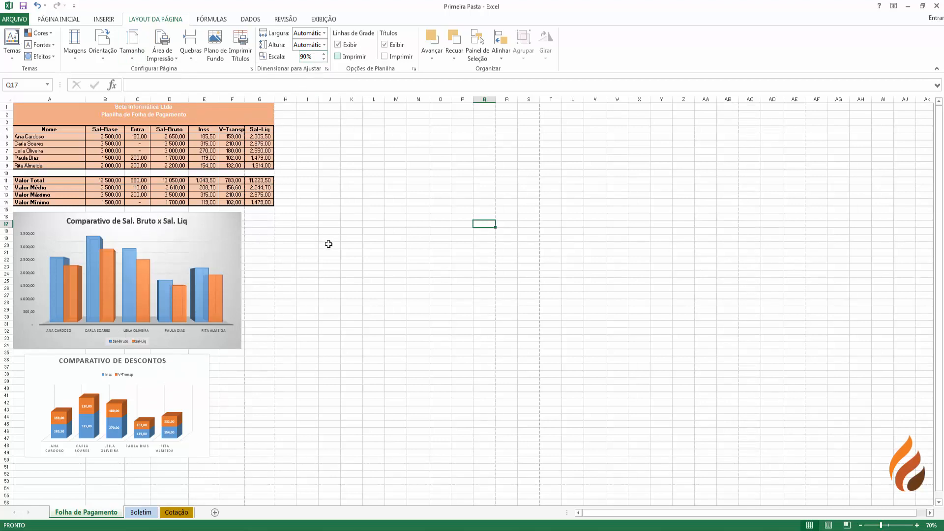
Step: Toggle the on-screen display of the worksheet gridlines several times, leaving them hidden
left_click(338, 44)
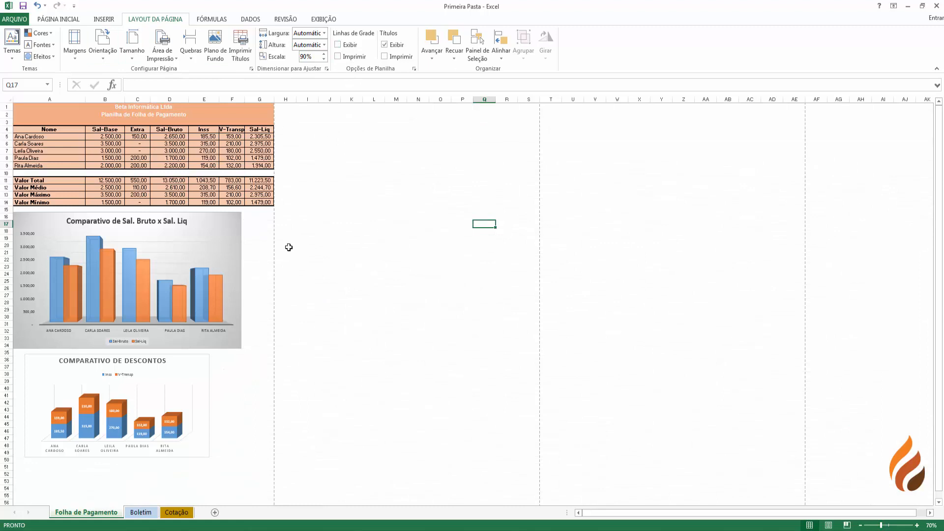
left_click(350, 46)
left_click(351, 47)
left_click(351, 47)
left_click(351, 48)
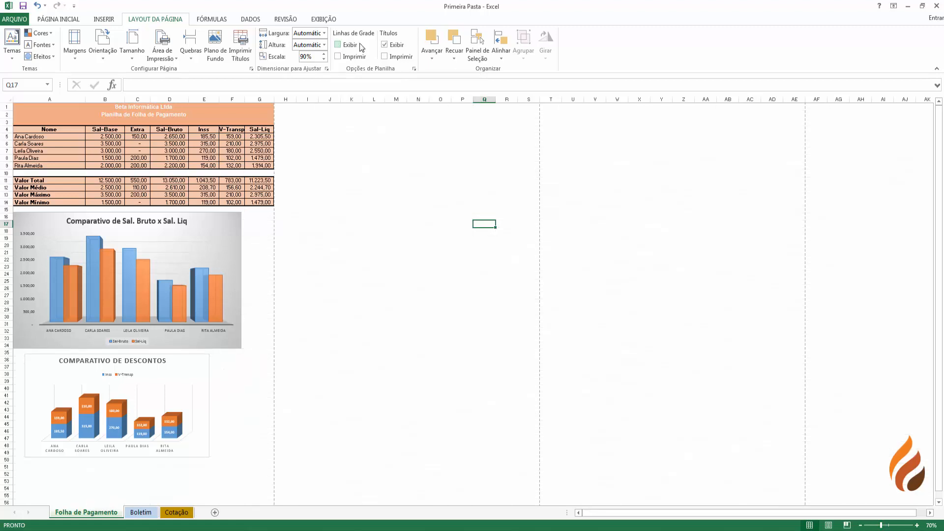
Step: Hide the row and column headings, and display both the headings and the gridlines again
left_click(384, 45)
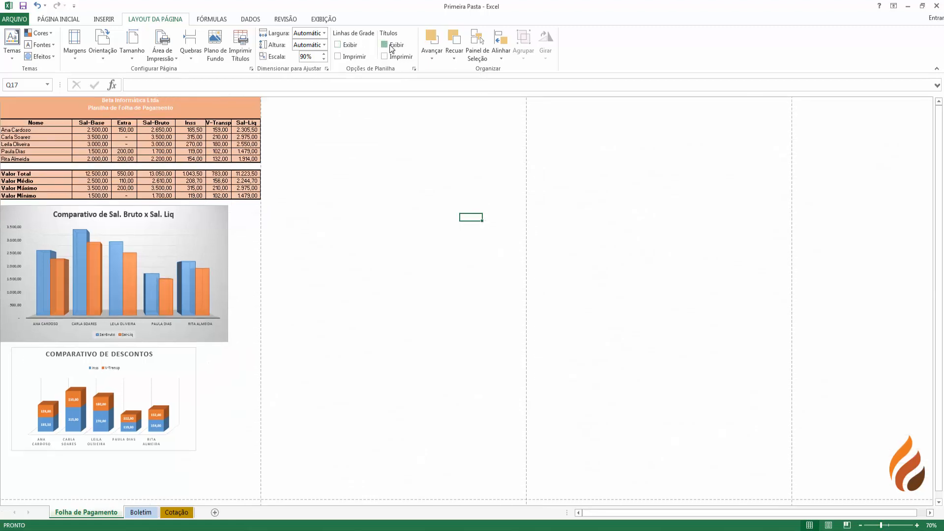
left_click(392, 47)
left_click(349, 49)
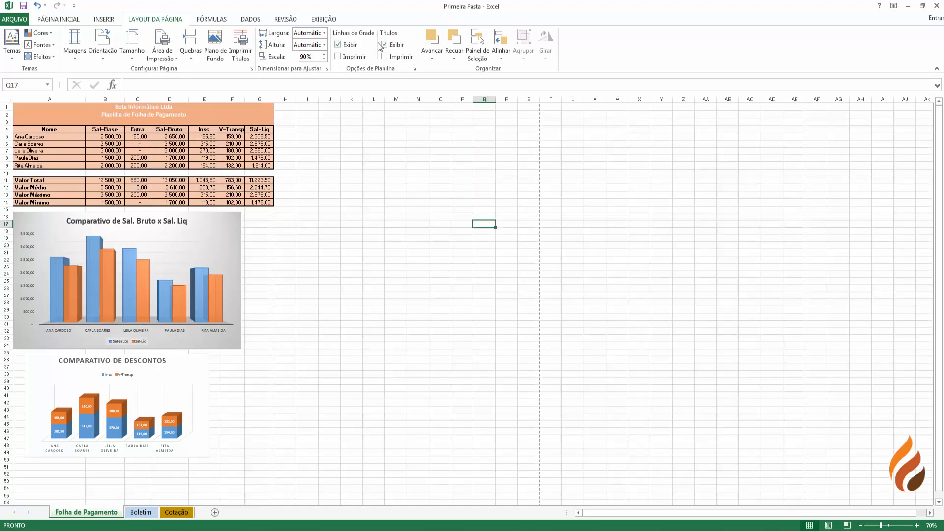
Step: Enable printing for both the gridlines and the row and column headings
left_click(338, 57)
left_click(389, 57)
Step: Hide the gridlines and the row and column headings on screen, and redisplay both
left_click(338, 45)
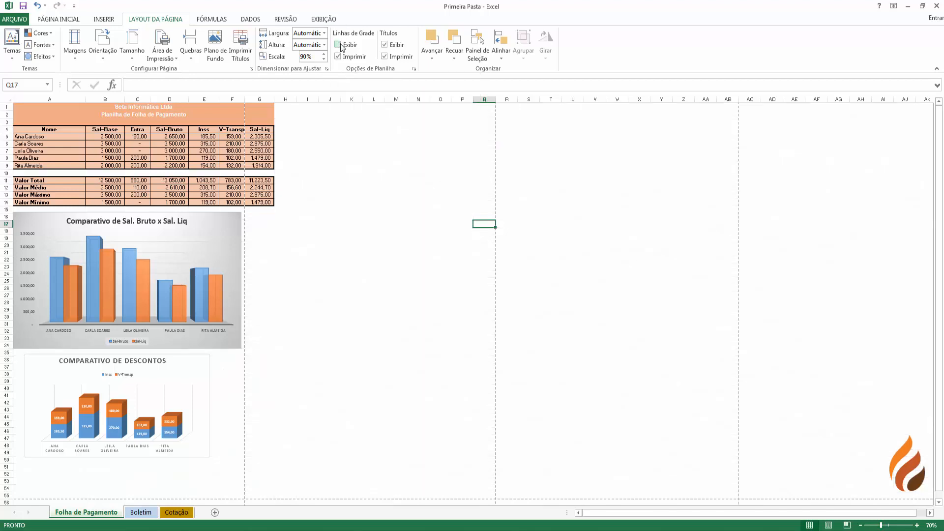
left_click(384, 45)
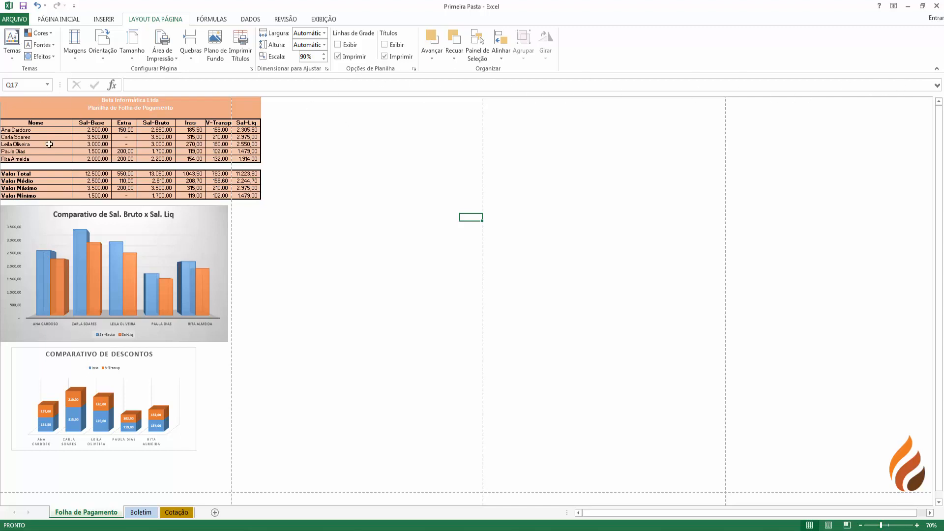
left_click(337, 45)
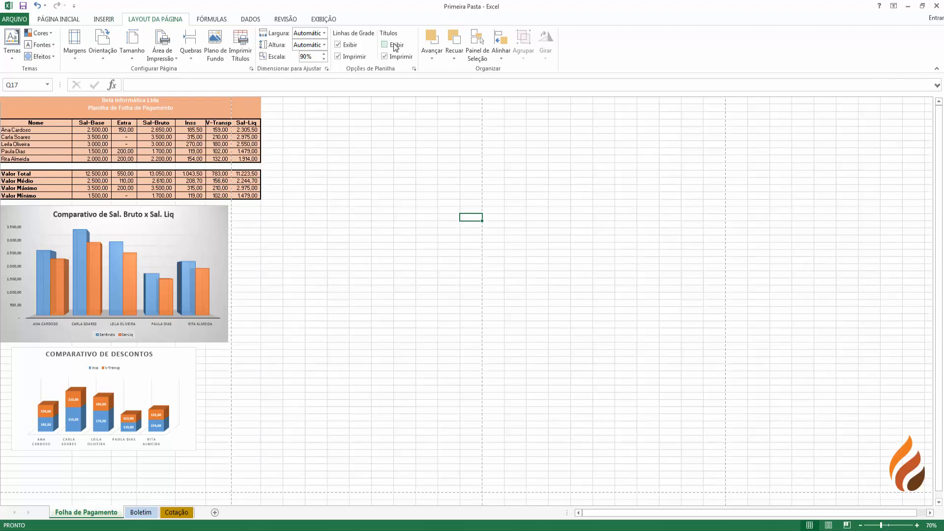
left_click(385, 45)
Step: Turn the gridlines off and back on through the workbook's view settings
left_click(320, 20)
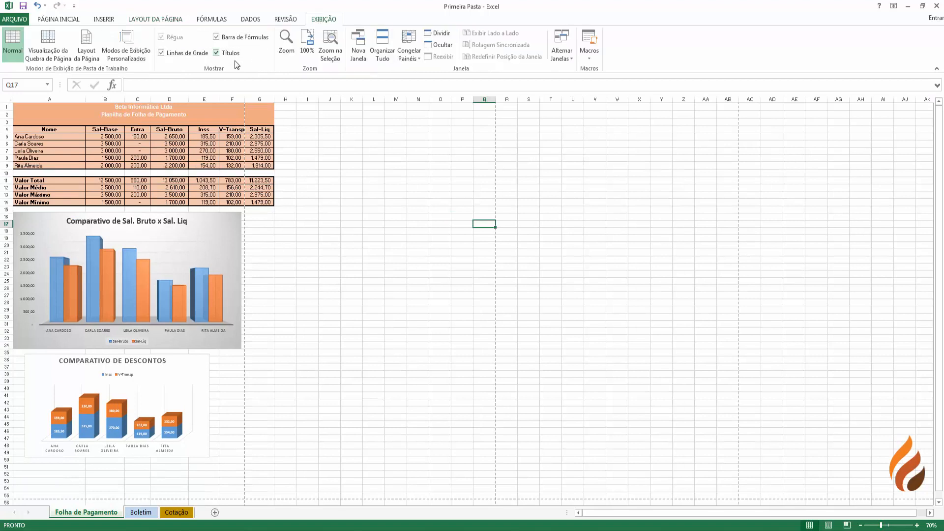
left_click(162, 53)
left_click(172, 53)
Step: Switch the display of gridlines and headings off and on again through the page layout's sheet options
left_click(167, 20)
left_click(345, 46)
left_click(386, 46)
left_click(338, 45)
left_click(385, 45)
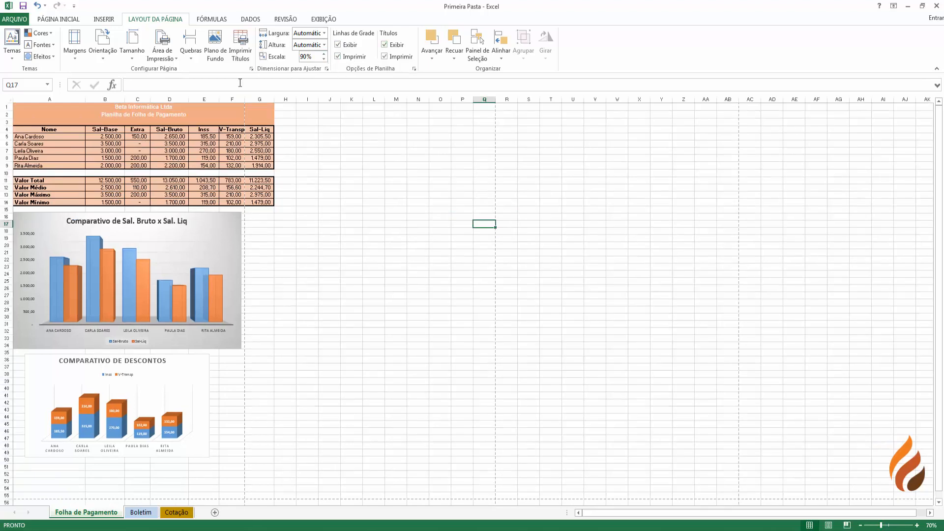
Step: Turn the printing of gridlines and headings off and back on
left_click(338, 56)
left_click(343, 59)
left_click(399, 59)
left_click(398, 59)
Step: Open the print preview of the sheet and go to page 2
left_click(14, 19)
left_click(23, 141)
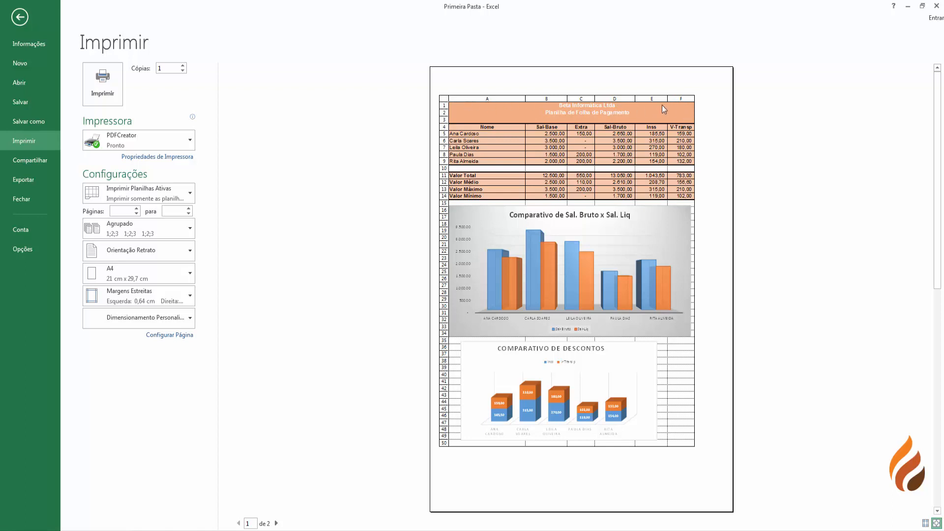
left_click(276, 523)
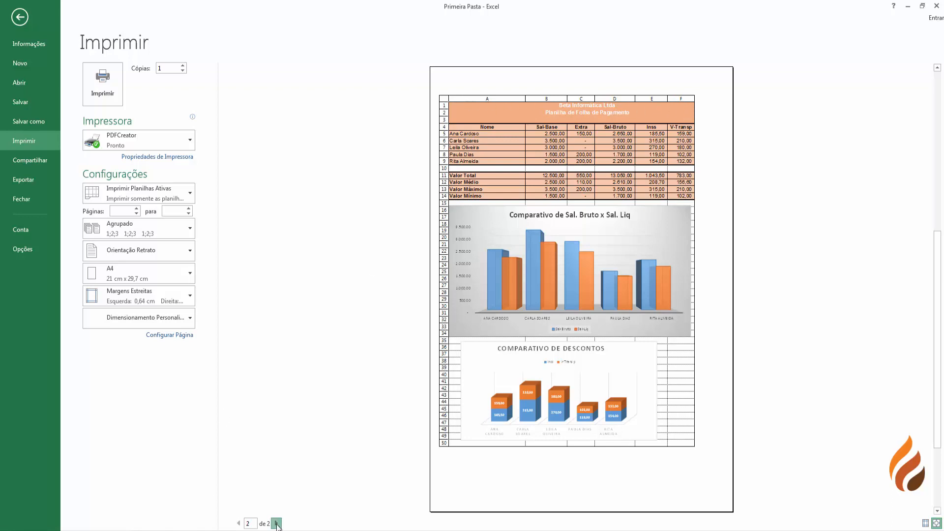
Step: Return the print preview to page 1 and set the scaling to fit the sheet on one page (Ajustar Planilha em Uma Página)
left_click(239, 523)
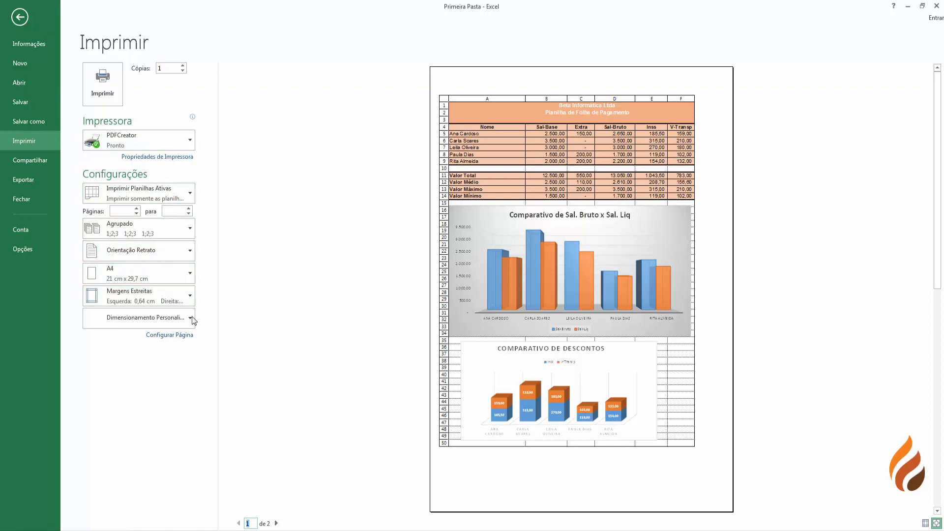
left_click(194, 273)
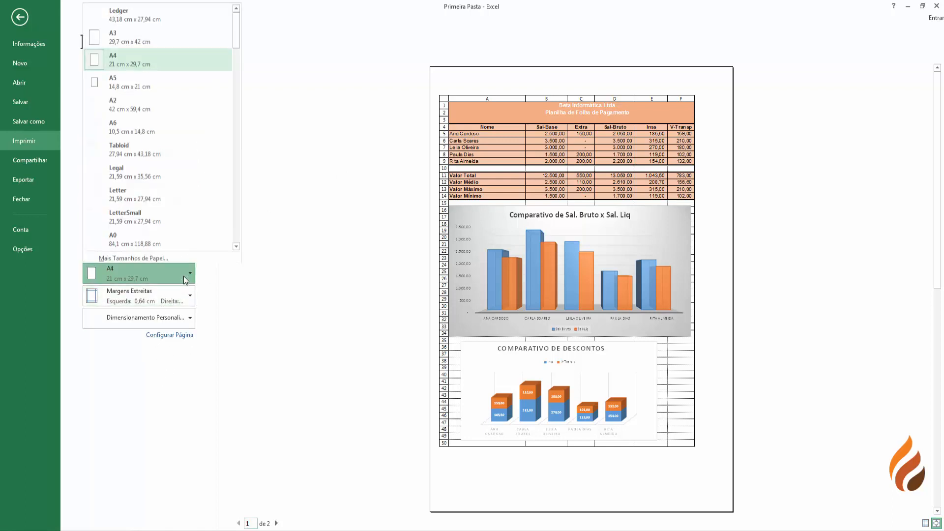
left_click(186, 277)
left_click(189, 295)
left_click(190, 294)
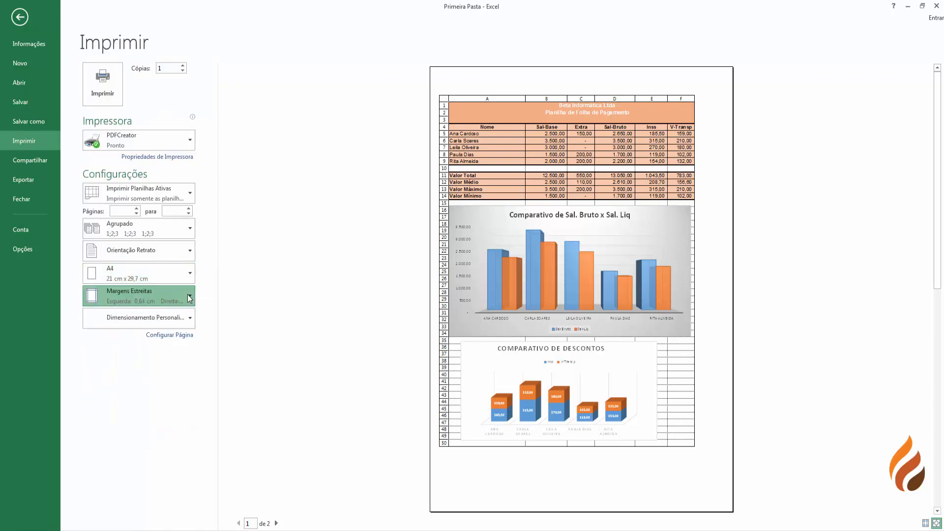
left_click(190, 325)
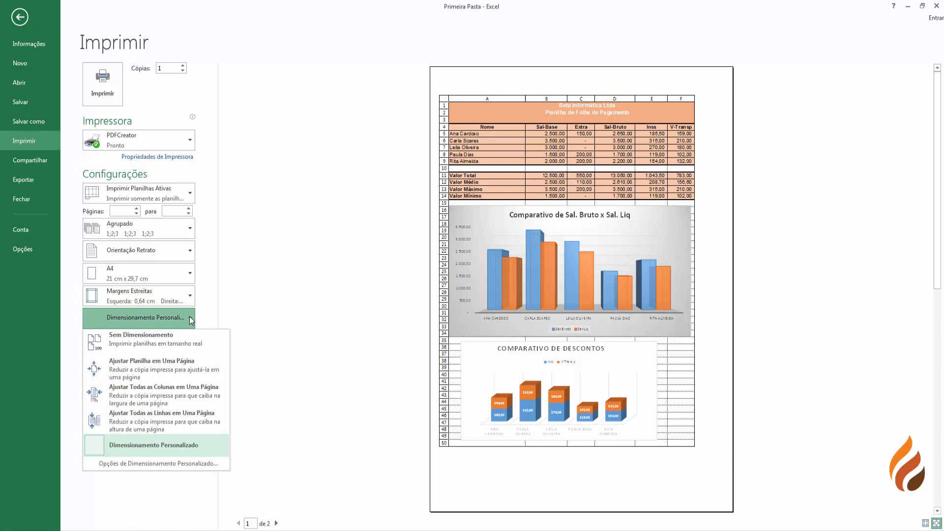
left_click(166, 371)
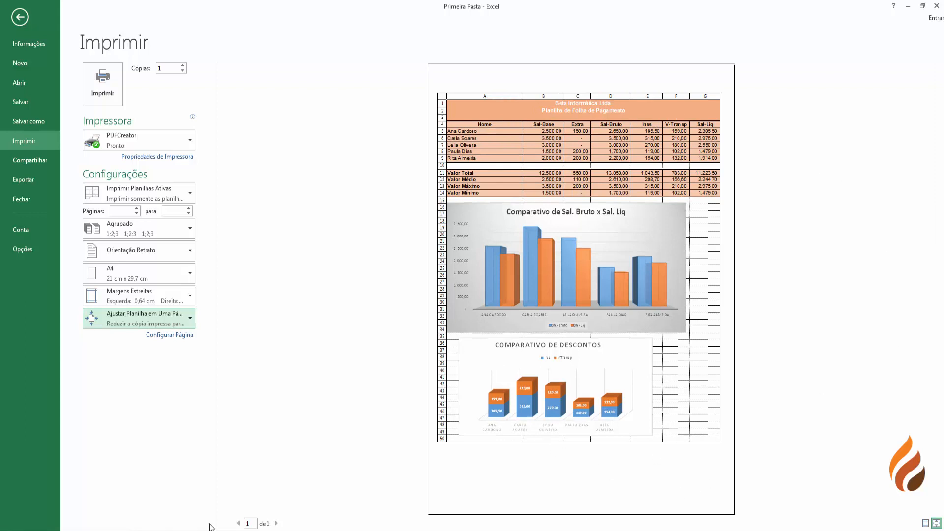
Step: Open the page setup dialog from the print view and look through its page, margins, header/footer and sheet settings
left_click(185, 336)
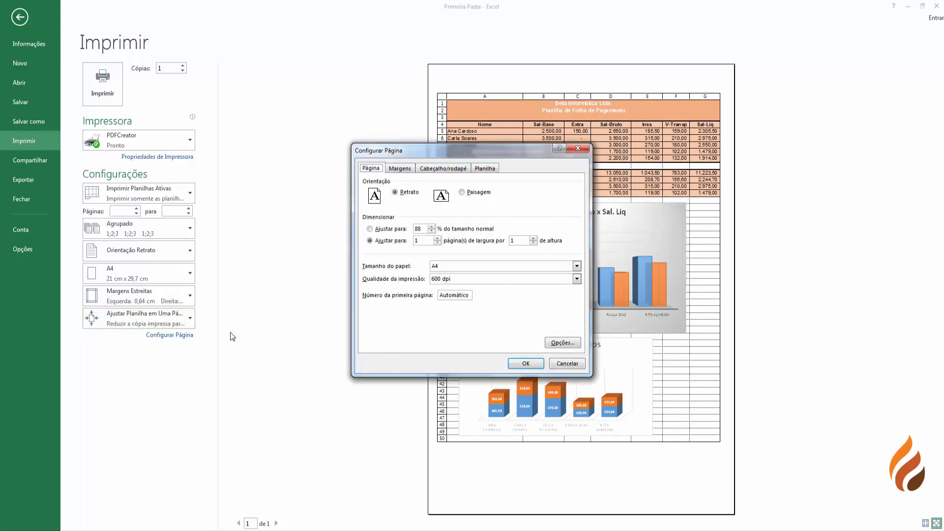
left_click_drag(408, 152, 375, 123)
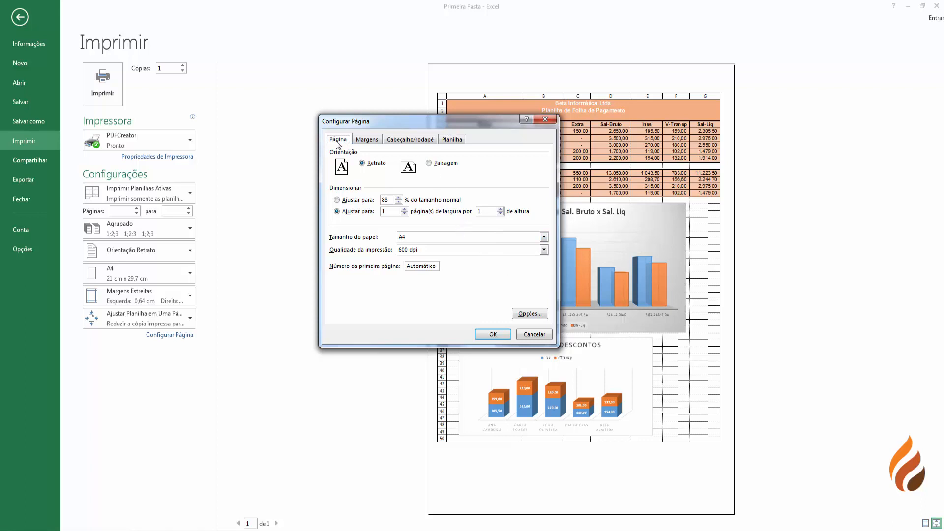
left_click(367, 139)
left_click(432, 140)
left_click(450, 140)
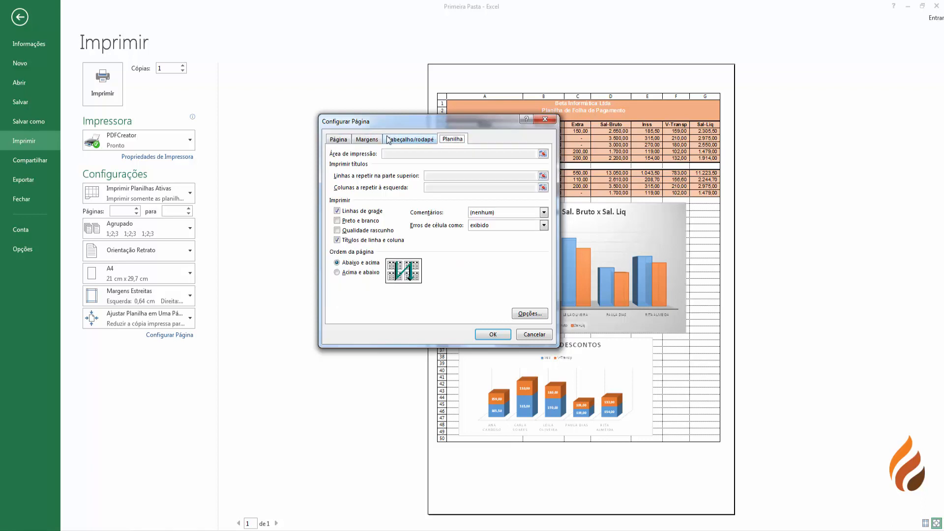
left_click(334, 140)
left_click(375, 142)
left_click(399, 140)
left_click(444, 140)
left_click(347, 142)
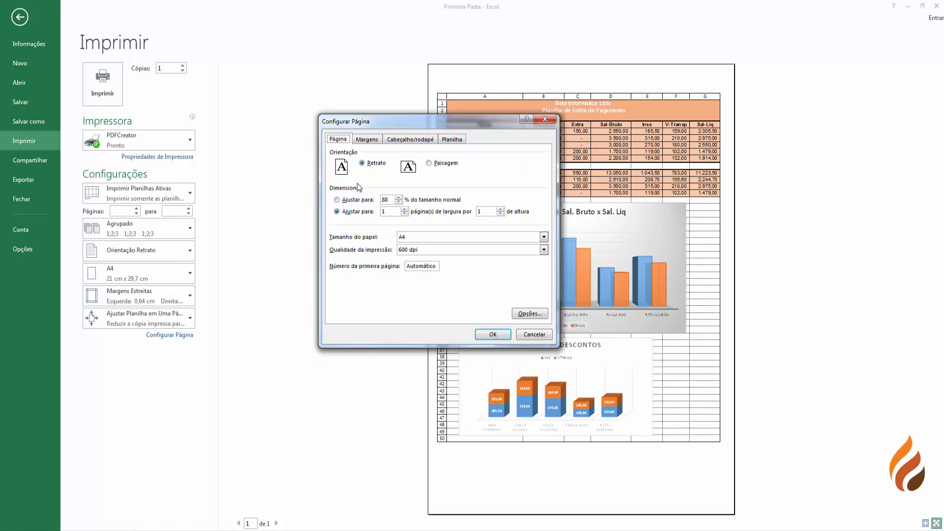
Step: Switch the orientation to landscape and back to portrait, and select the scaling option that fits the sheet by number of pages
left_click(362, 163)
left_click(429, 163)
left_click(382, 164)
left_click(338, 212)
left_click(390, 211)
Step: Change the print quality to 2400 dpi and back to 600 dpi, then review the available resolutions
left_click(544, 251)
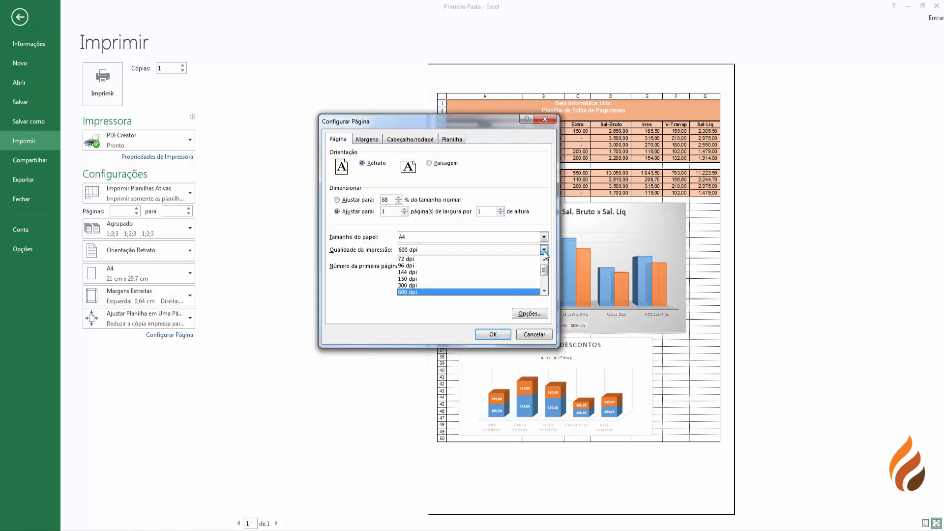
left_click(544, 291)
left_click(544, 292)
left_click(544, 292)
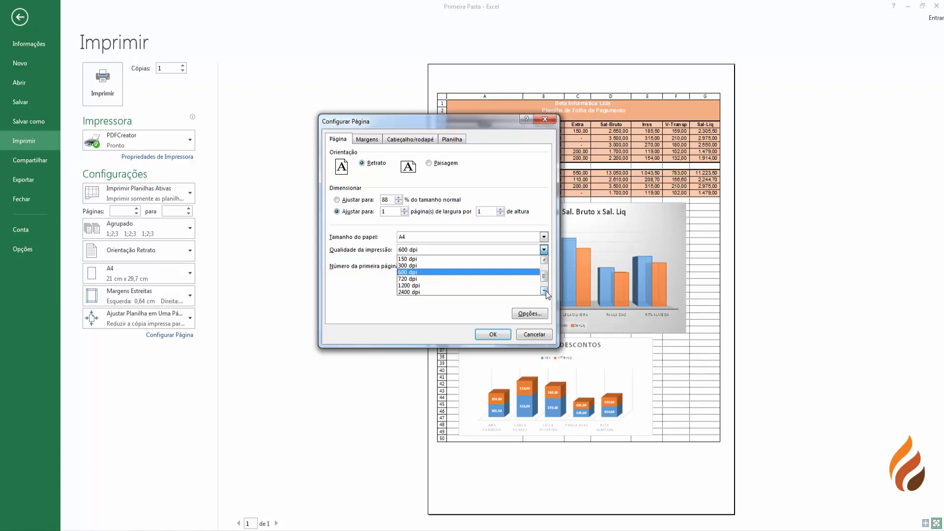
left_click(473, 293)
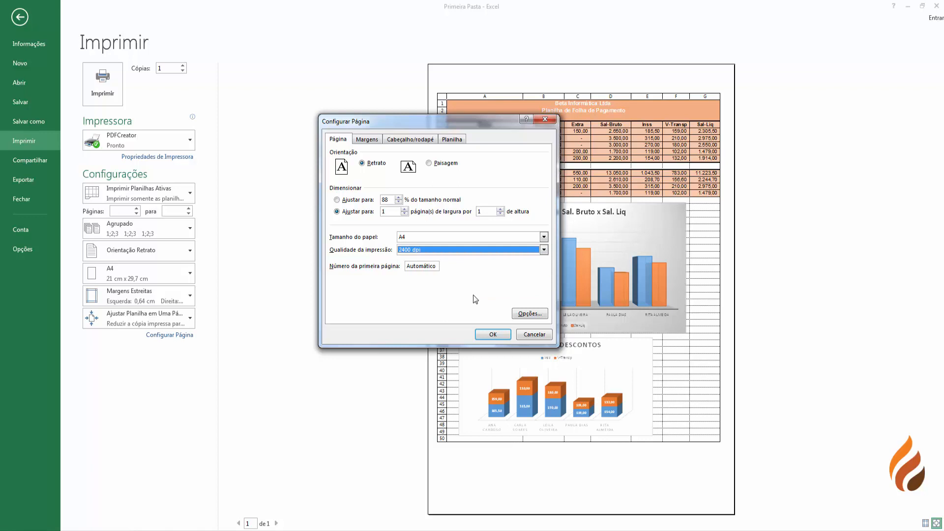
left_click(544, 249)
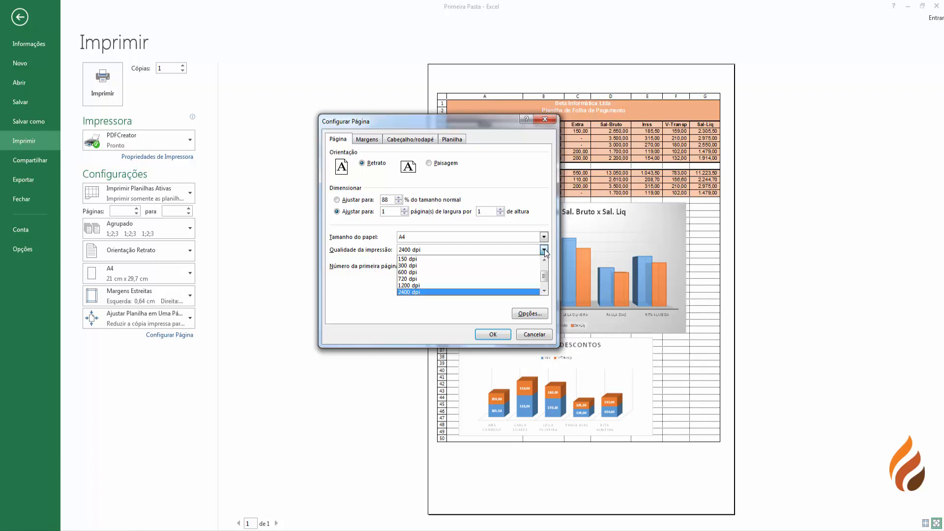
left_click(426, 272)
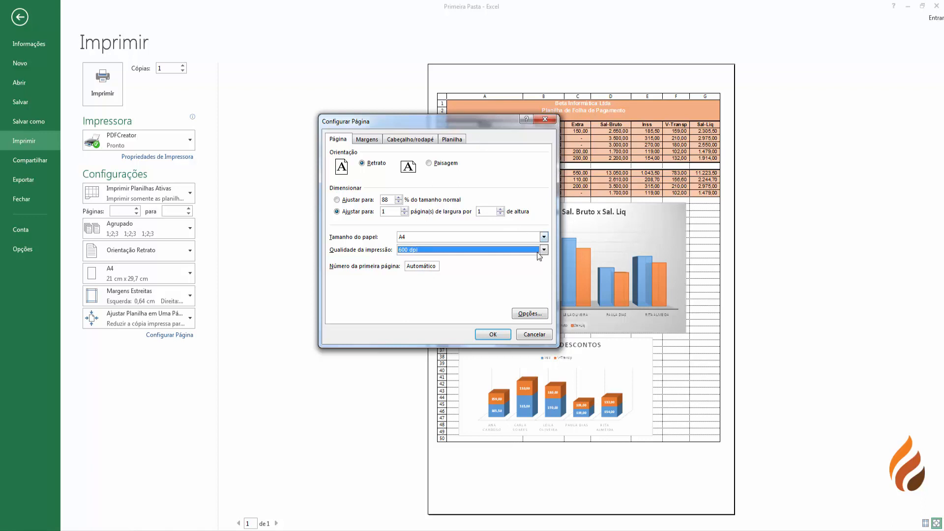
left_click(544, 250)
Step: Select the value of the first page number setting in the page setup dialog
left_click(416, 266)
left_click(430, 266)
left_click_drag(422, 266, 368, 266)
Step: Show the margin settings in the page setup dialog and select the top margin's value
left_click(365, 139)
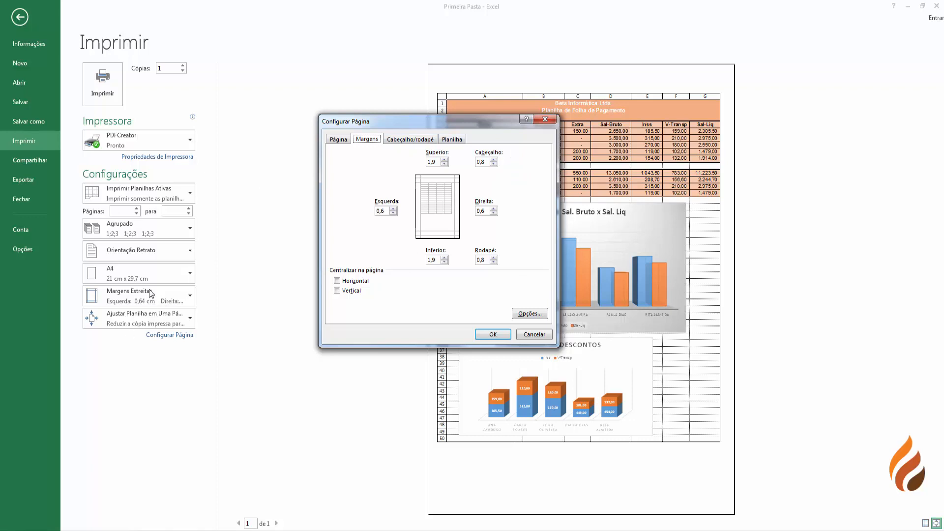
left_click(432, 161)
left_click_drag(416, 160, 384, 160)
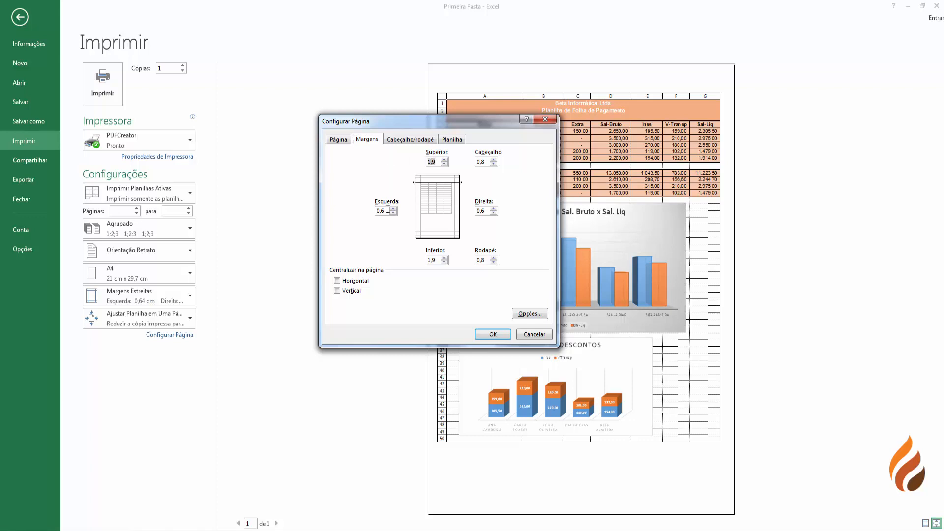